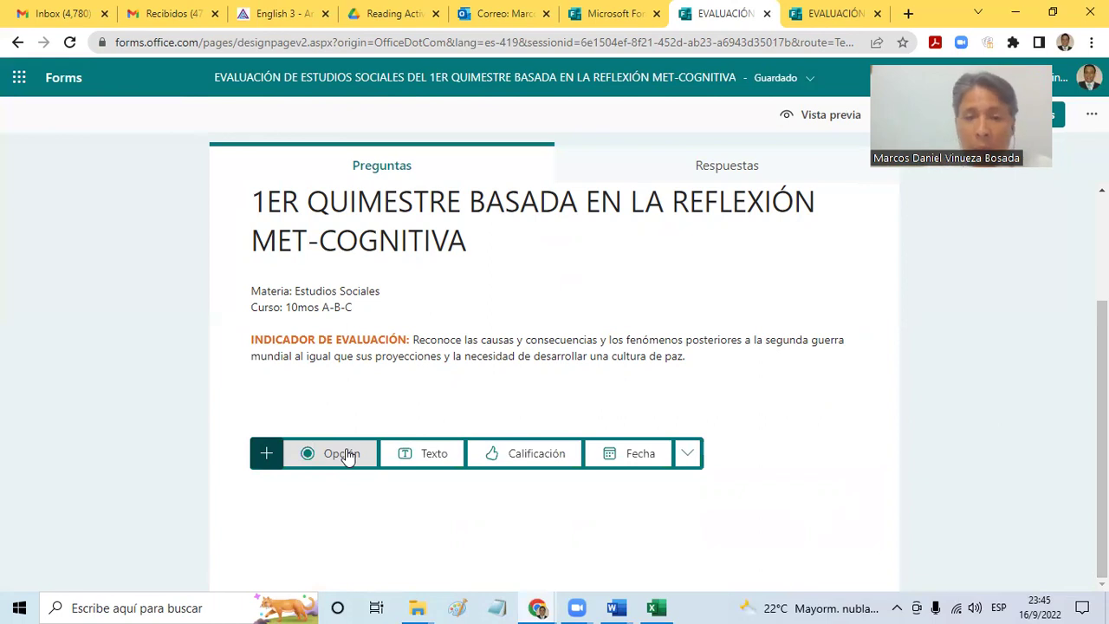
{"action": "left_click", "coordinate": [692, 458]}
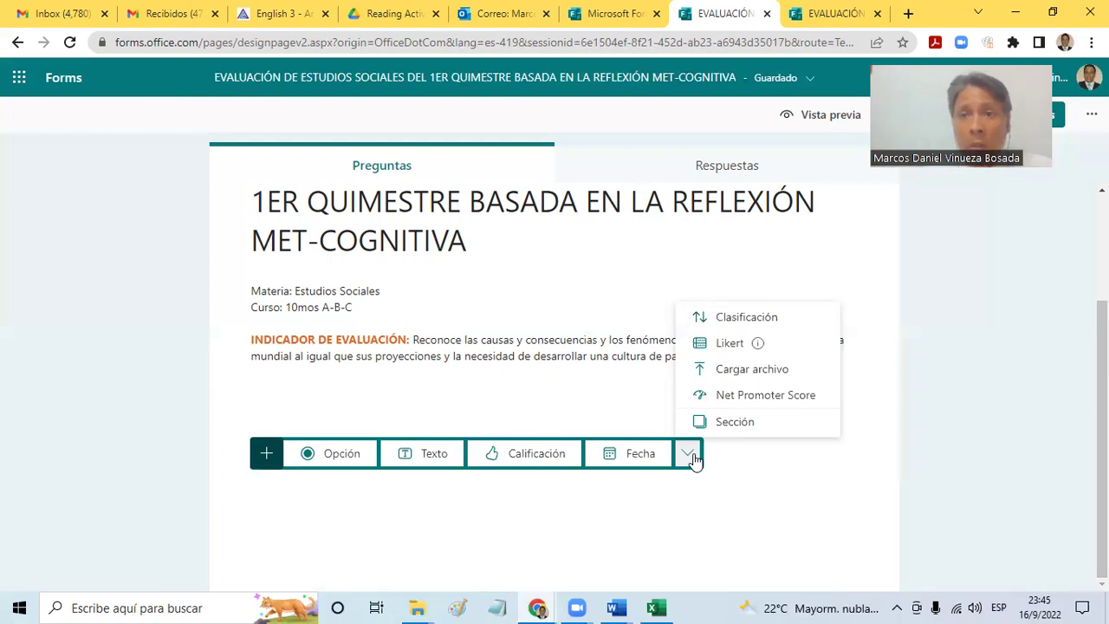
{"action": "left_click", "coordinate": [774, 505]}
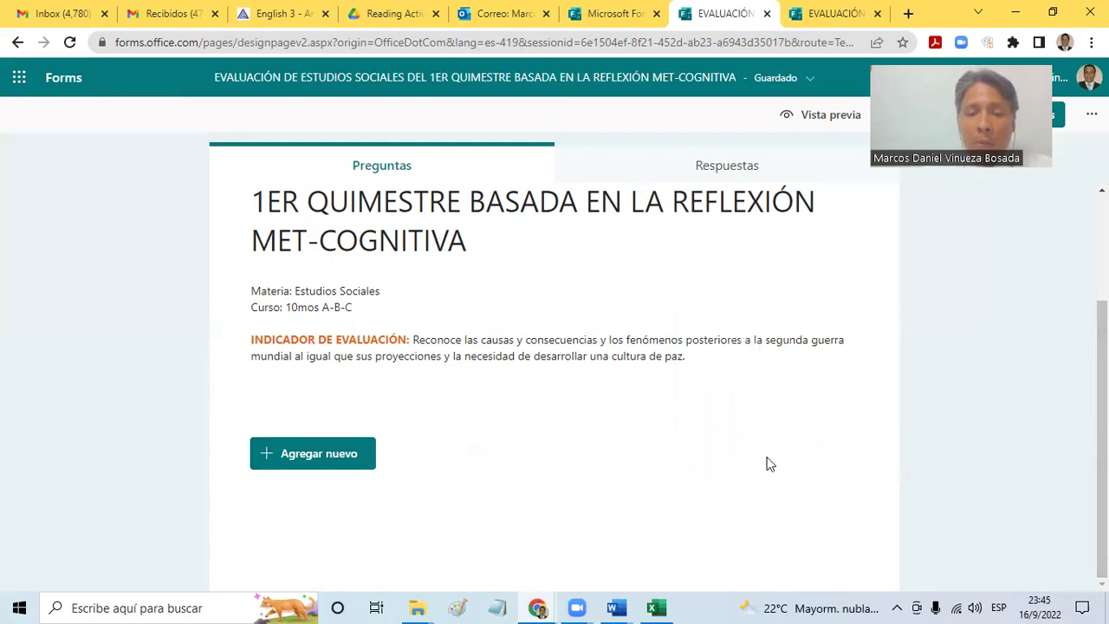
Add a text question titled "Nombre Completo" below the form description
{"action": "left_click", "coordinate": [357, 453]}
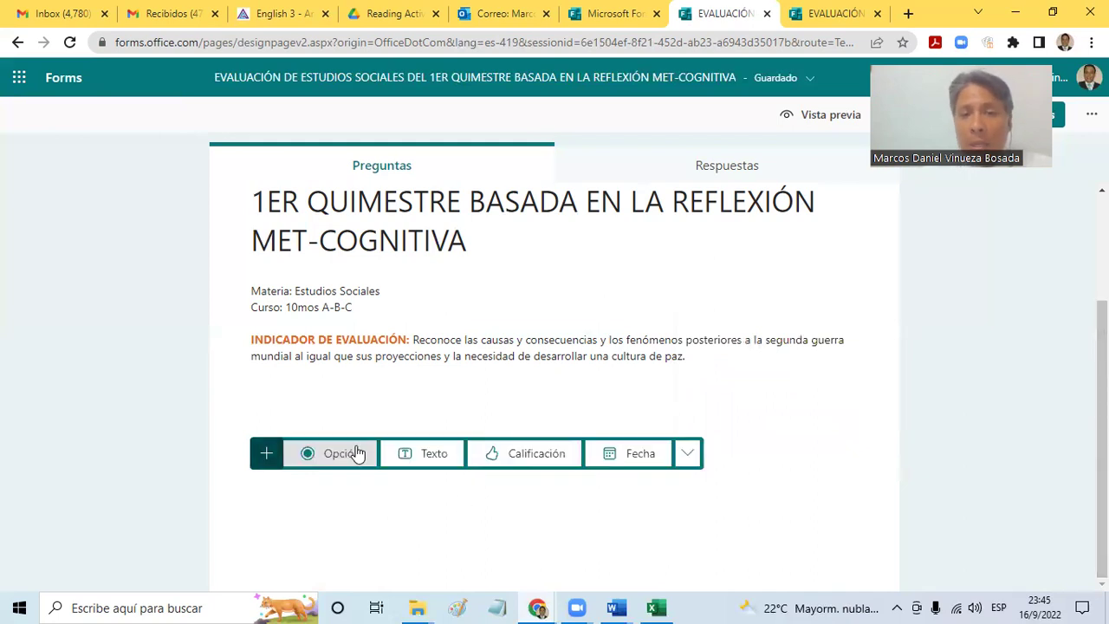
{"action": "left_click", "coordinate": [430, 453]}
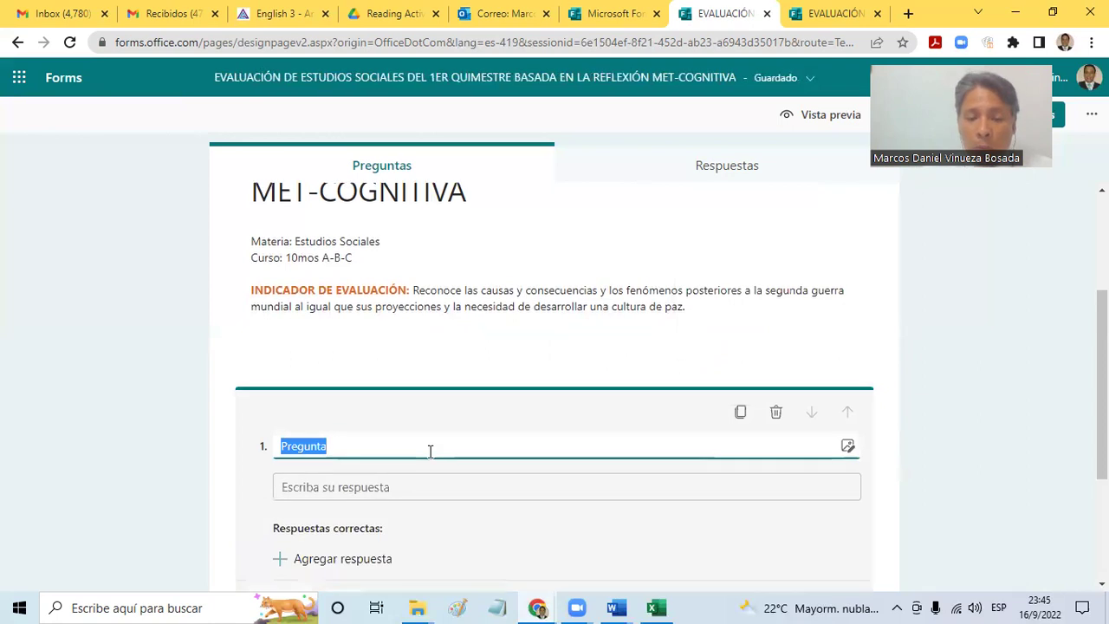
{"action": "type", "text": "no"}
{"action": "key", "text": "BackSpace"}
{"action": "key", "text": "BackSpace"}
{"action": "type", "text": "Nombre COmpleto"}
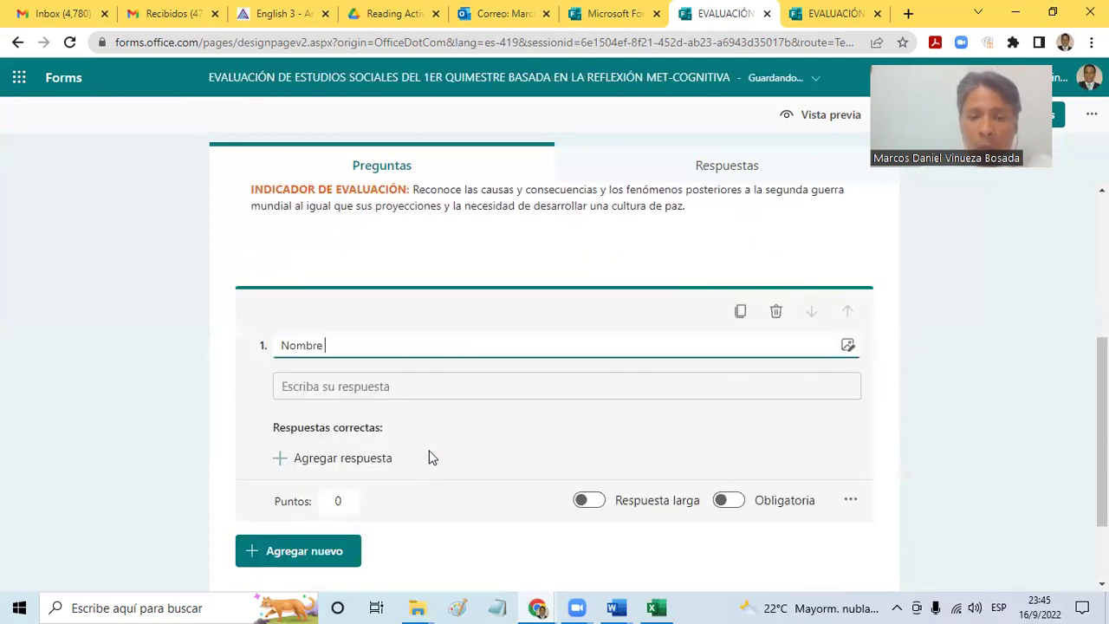
{"action": "key", "text": "BackSpace"}
{"action": "key", "text": "BackSpace"}
{"action": "key", "text": "BackSpace"}
{"action": "key", "text": "BackSpace"}
{"action": "key", "text": "BackSpace"}
{"action": "key", "text": "BackSpace"}
{"action": "key", "text": "BackSpace"}
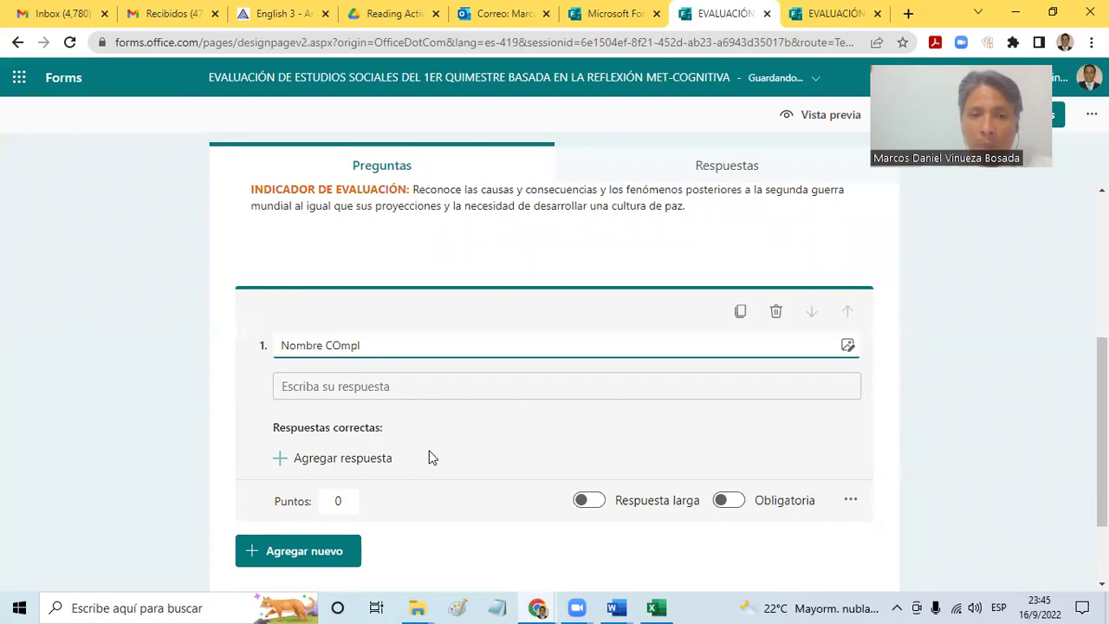
{"action": "type", "text": "ompleto"}
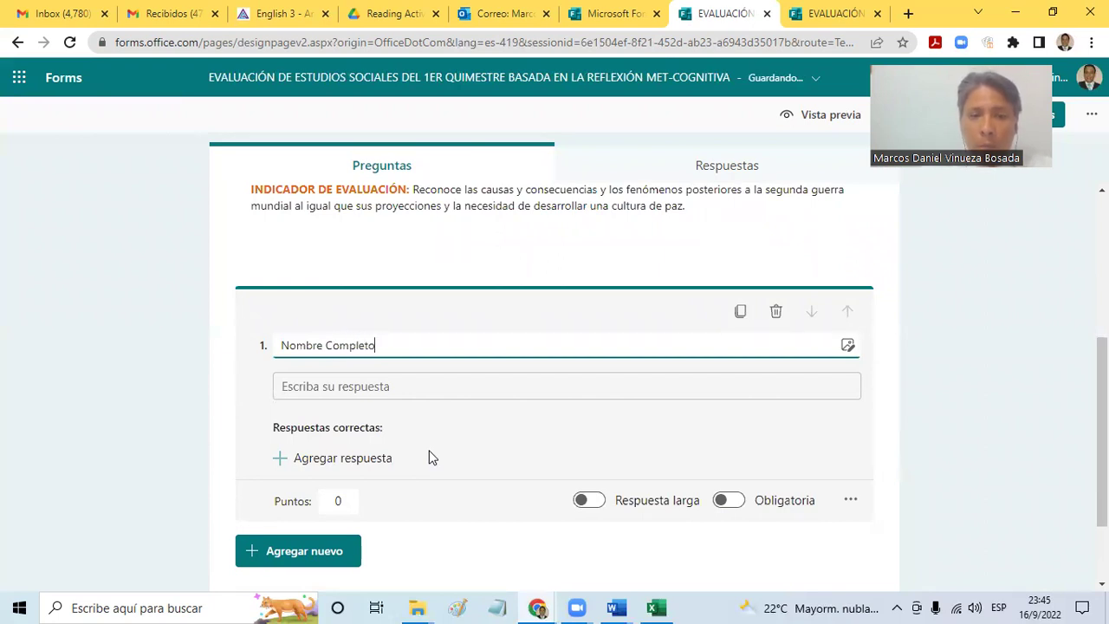
{"action": "left_click", "coordinate": [413, 382]}
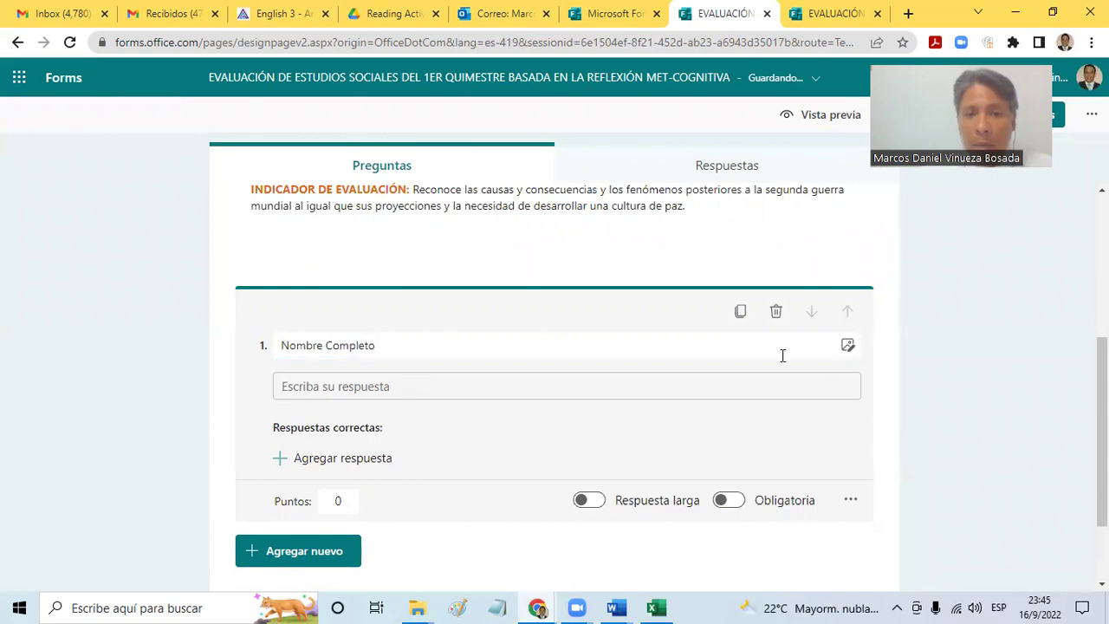
{"action": "scroll", "coordinate": [554, 364], "scroll_direction": "down", "scroll_amount": 1}
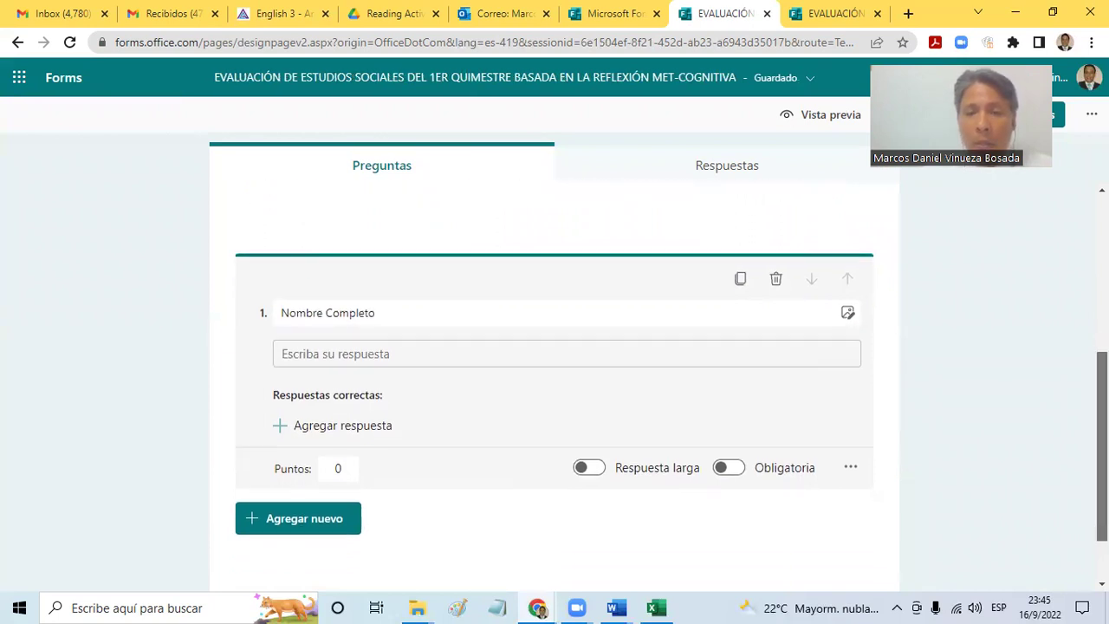
{"action": "scroll", "coordinate": [554, 364], "scroll_direction": "up", "scroll_amount": 2}
{"action": "scroll", "coordinate": [554, 363], "scroll_direction": "down", "scroll_amount": 3}
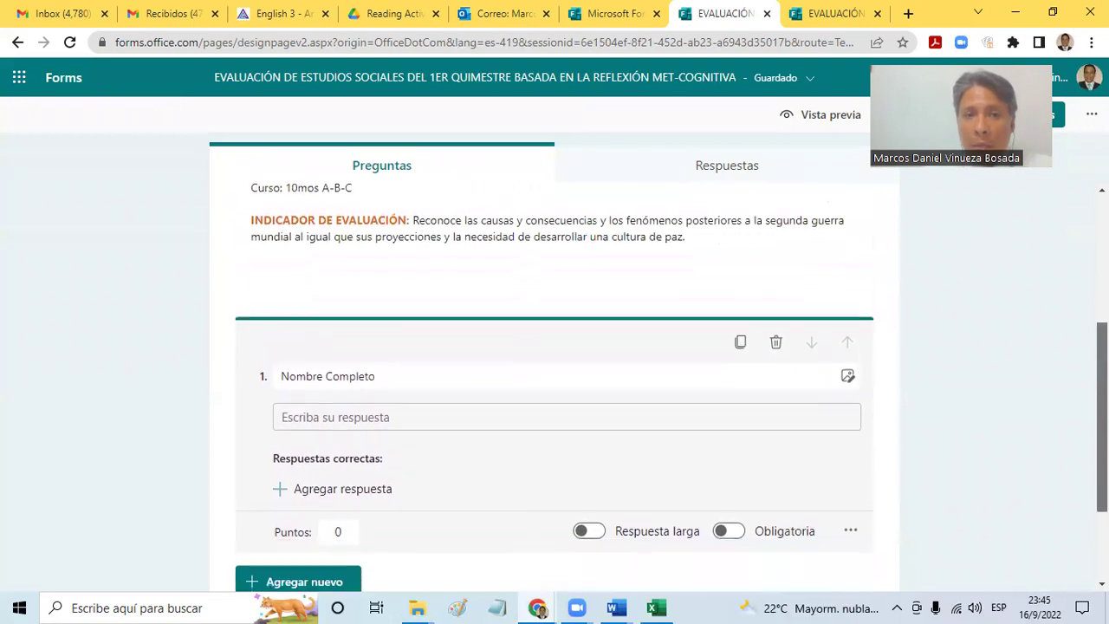
{"action": "scroll", "coordinate": [555, 381], "scroll_direction": "up", "scroll_amount": 1}
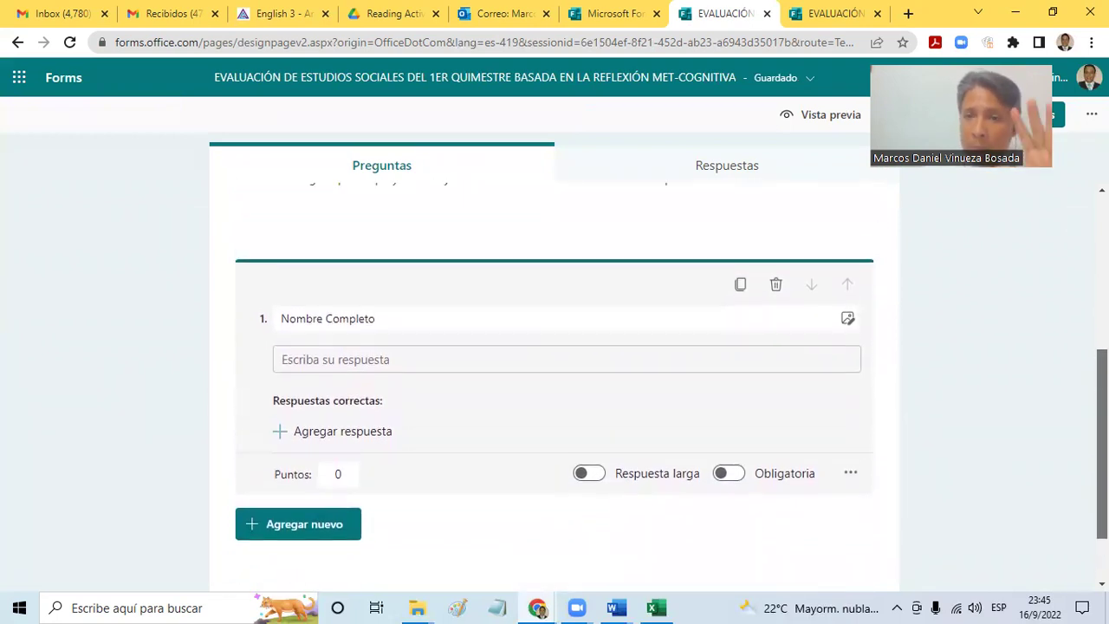
{"action": "scroll", "coordinate": [555, 364], "scroll_direction": "up", "scroll_amount": 1}
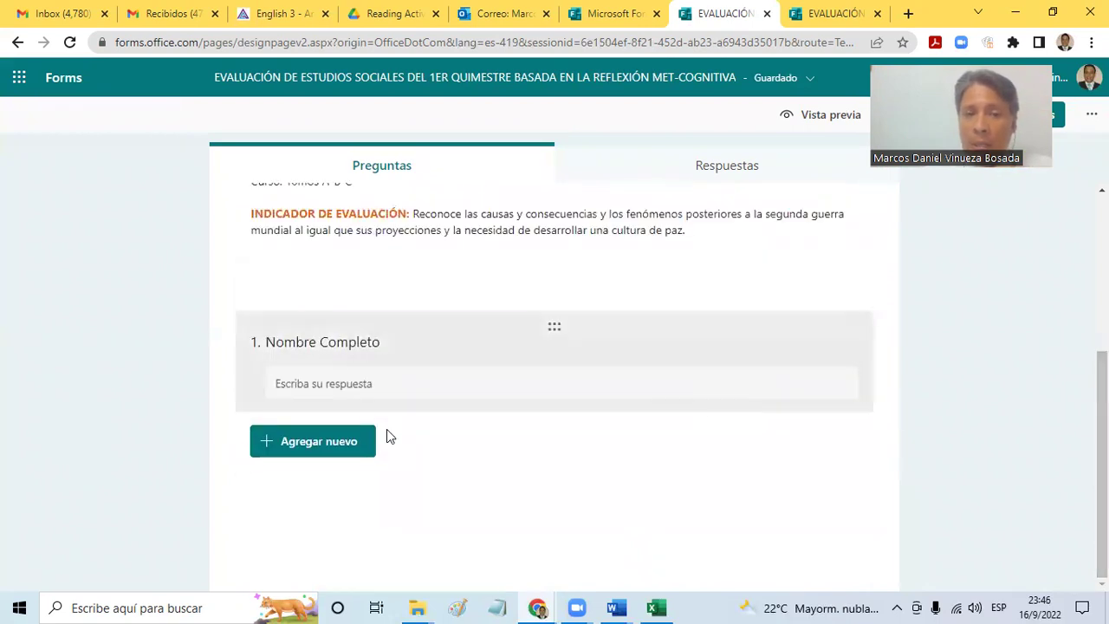
Add a choice question titled "Seleccione su paralelo:" after the "Nombre Completo" question
{"action": "left_click", "coordinate": [347, 441]}
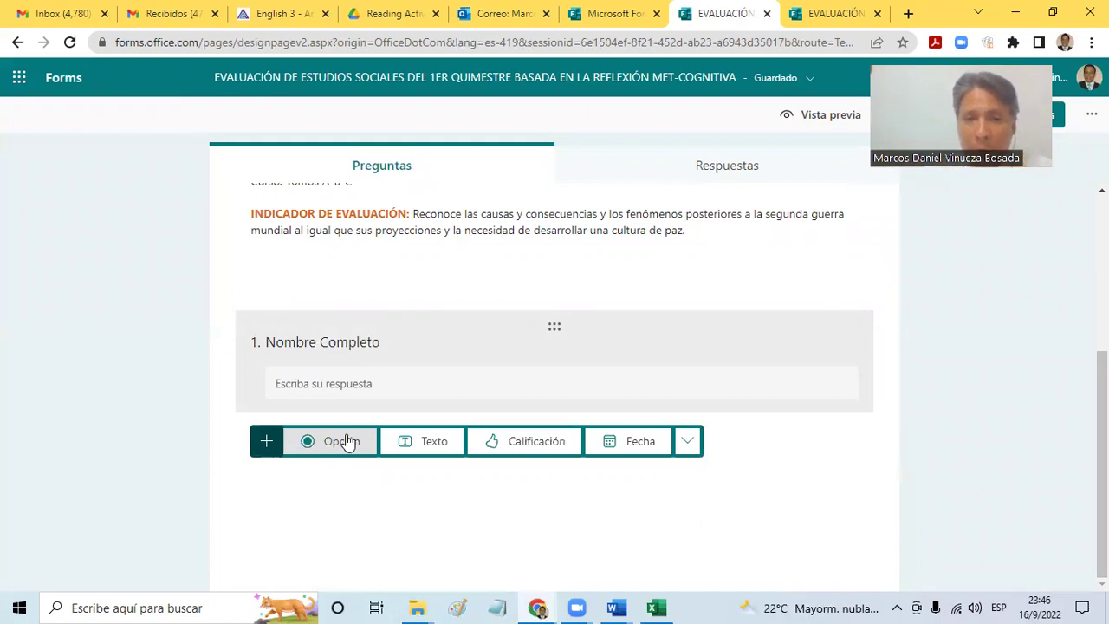
{"action": "left_click", "coordinate": [347, 441]}
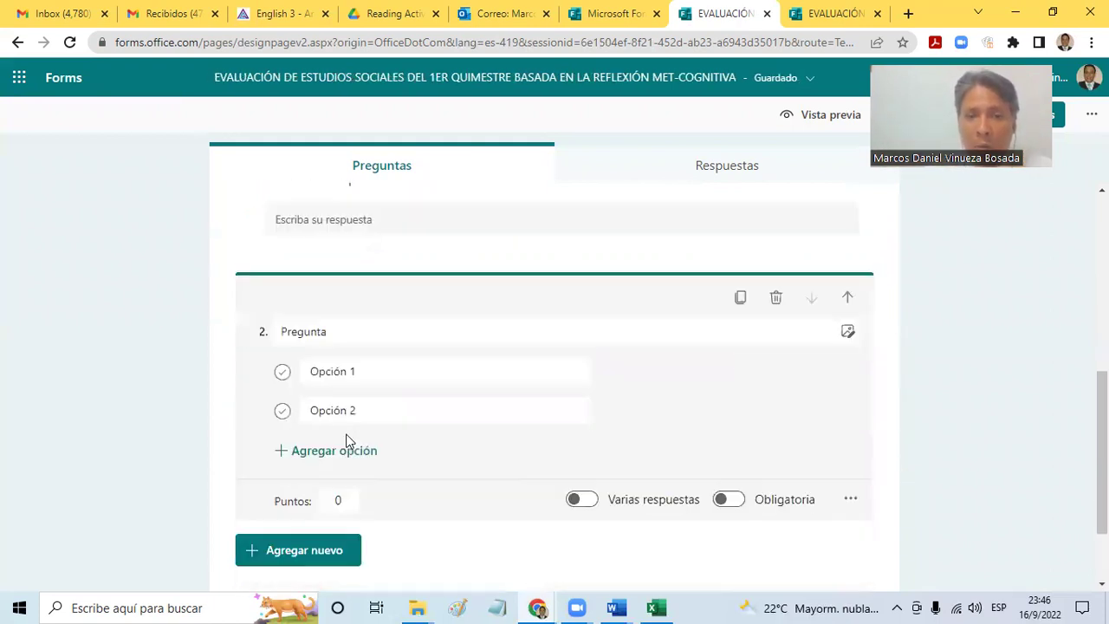
{"action": "left_click", "coordinate": [364, 335]}
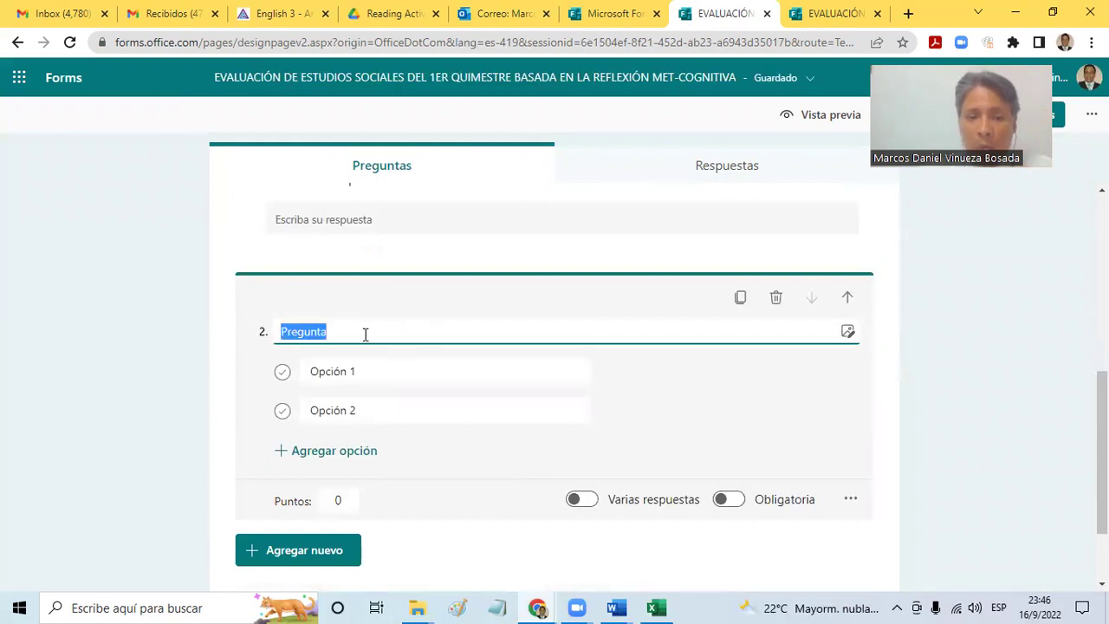
{"action": "type", "text": "Escoa"}
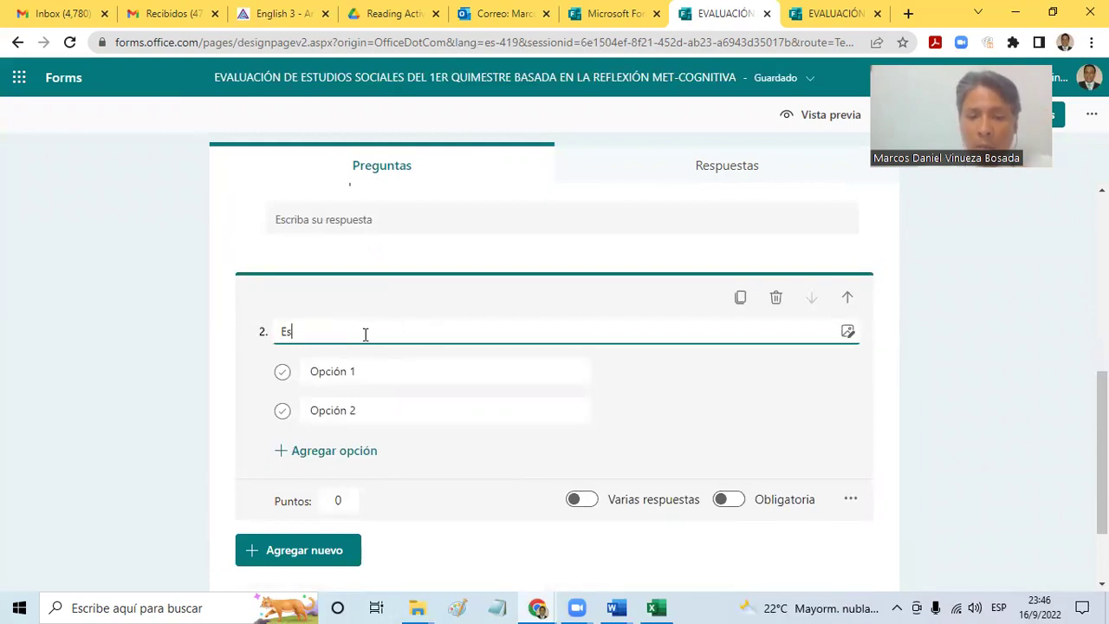
{"action": "key", "text": "BackSpace"}
{"action": "key", "text": "BackSpace"}
{"action": "key", "text": "BackSpace"}
{"action": "key", "text": "BackSpace"}
{"action": "key", "text": "BackSpace"}
{"action": "type", "text": "S"}
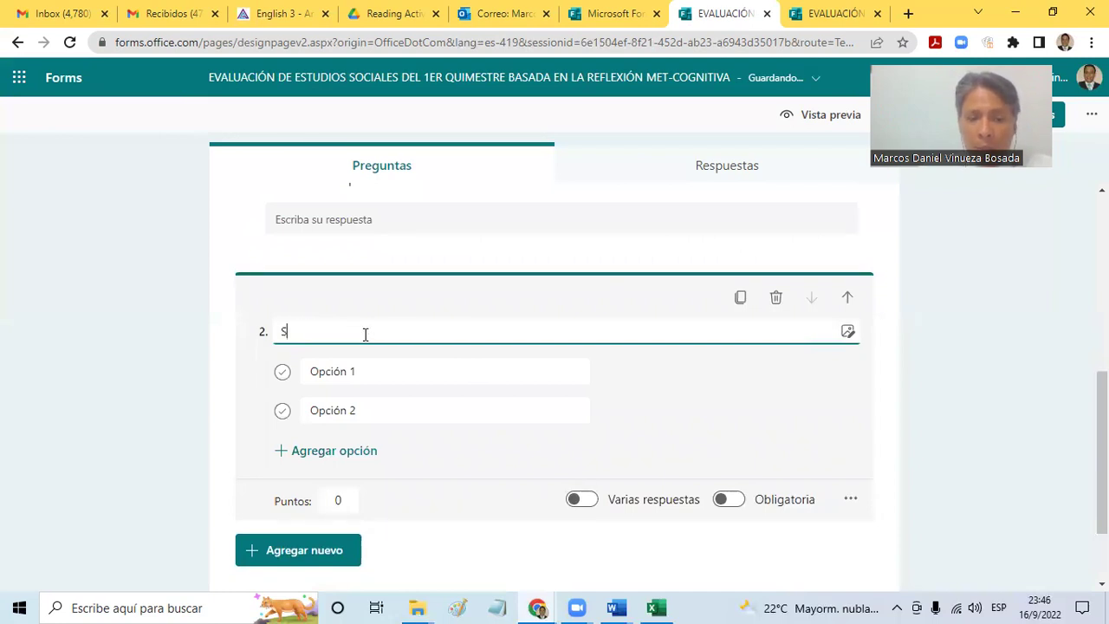
{"action": "type", "text": "eleccione su "}
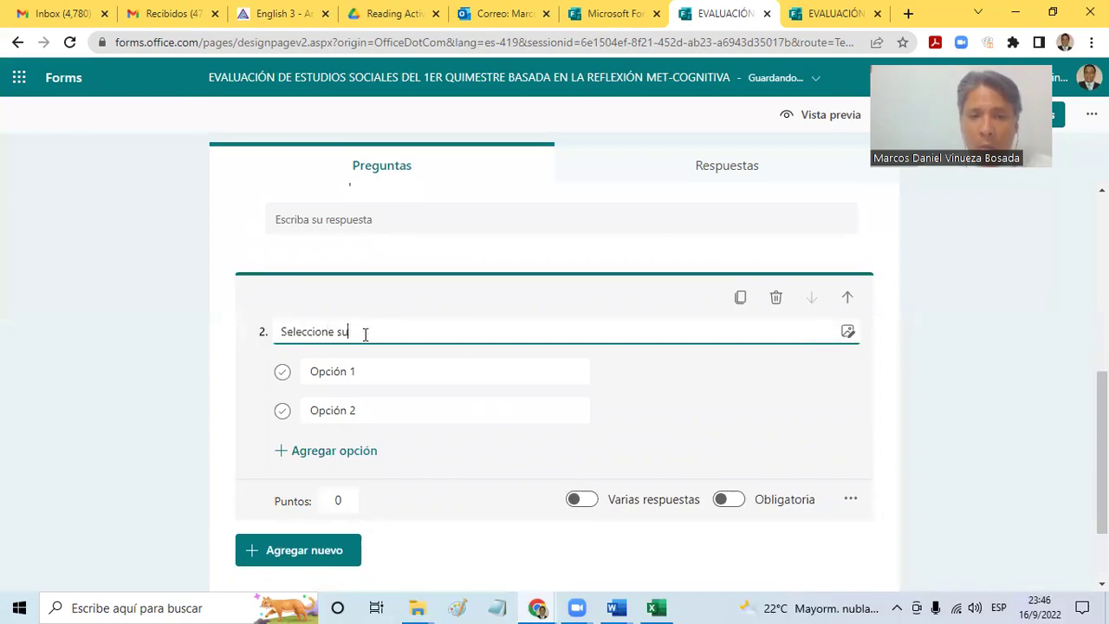
{"action": "type", "text": "a"}
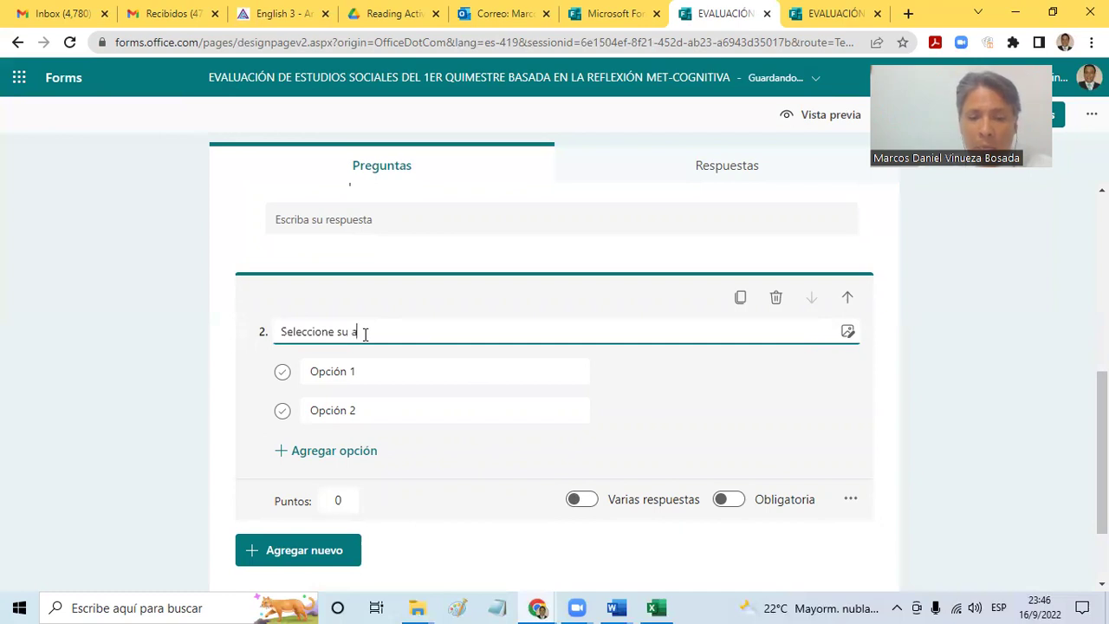
{"action": "key", "text": "BackSpace"}
{"action": "type", "text": "ap"}
{"action": "key", "text": "BackSpace"}
{"action": "key", "text": "BackSpace"}
{"action": "type", "text": "paralelo:"}
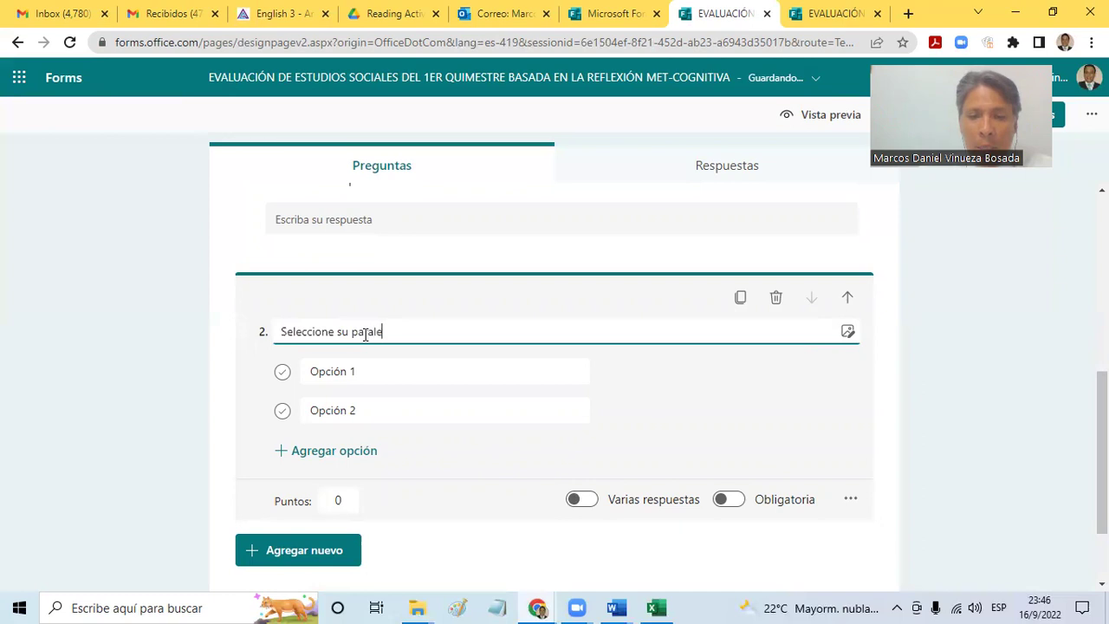
Fill the paralelo question with three answer options: "10mo A", "10mo B" and "10mo C"
{"action": "left_click", "coordinate": [363, 371]}
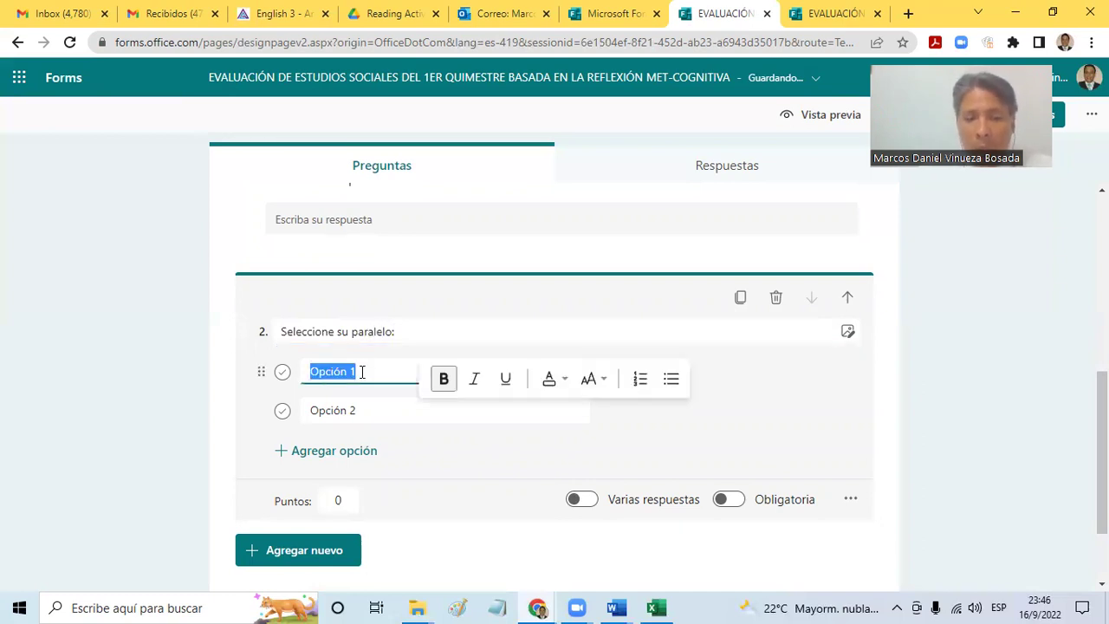
{"action": "type", "text": "10mo "}
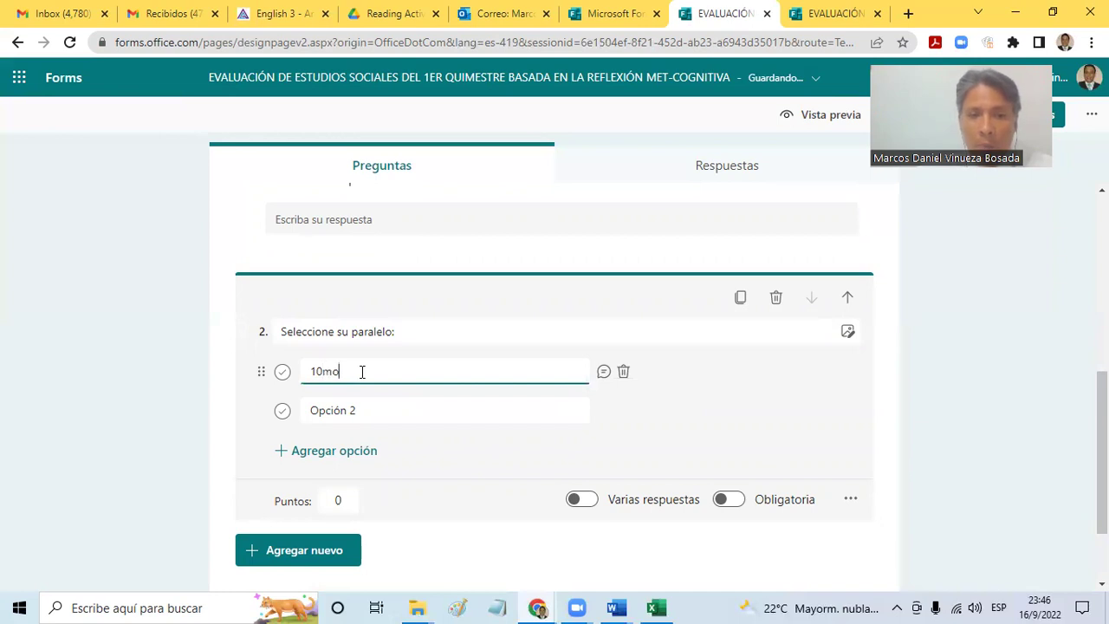
{"action": "type", "text": "A"}
{"action": "left_click", "coordinate": [358, 412]}
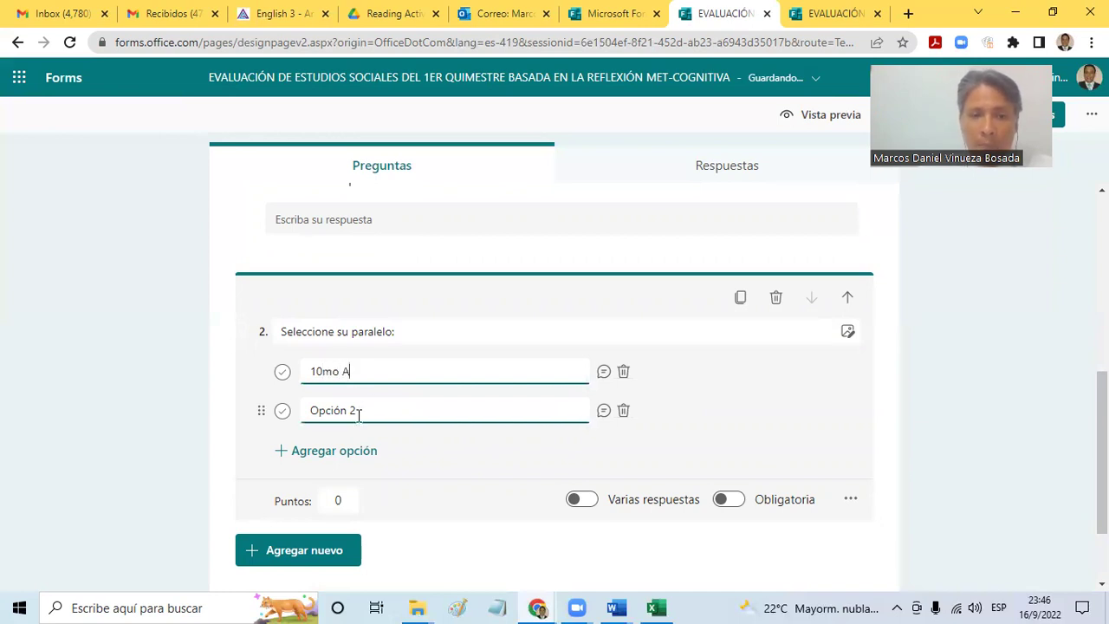
{"action": "type", "text": "10"}
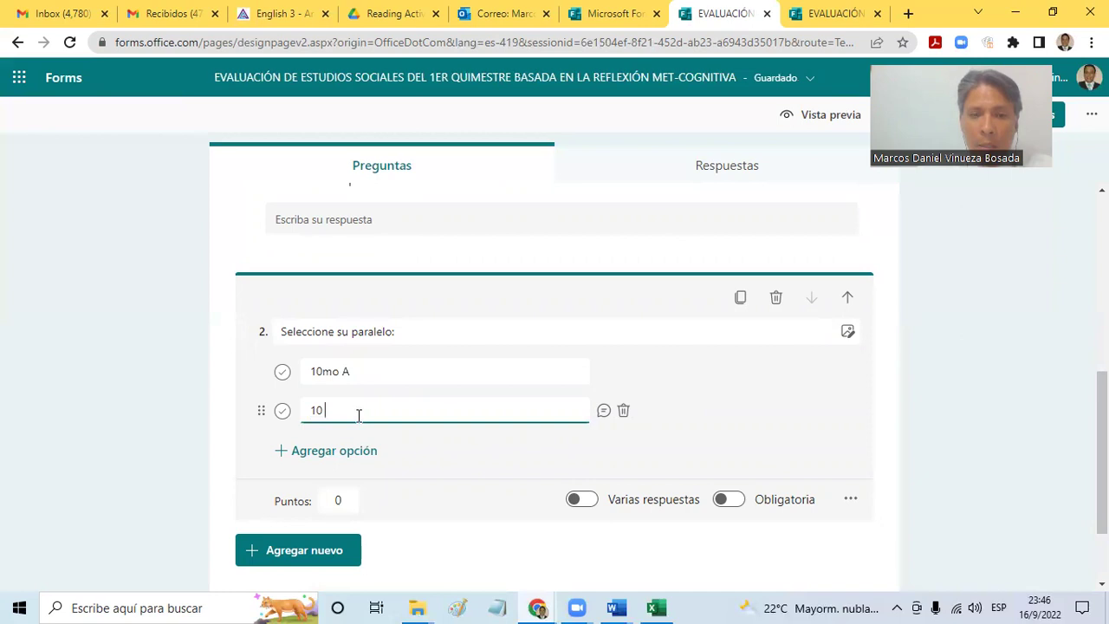
{"action": "type", "text": "mo B"}
{"action": "key", "text": "Return"}
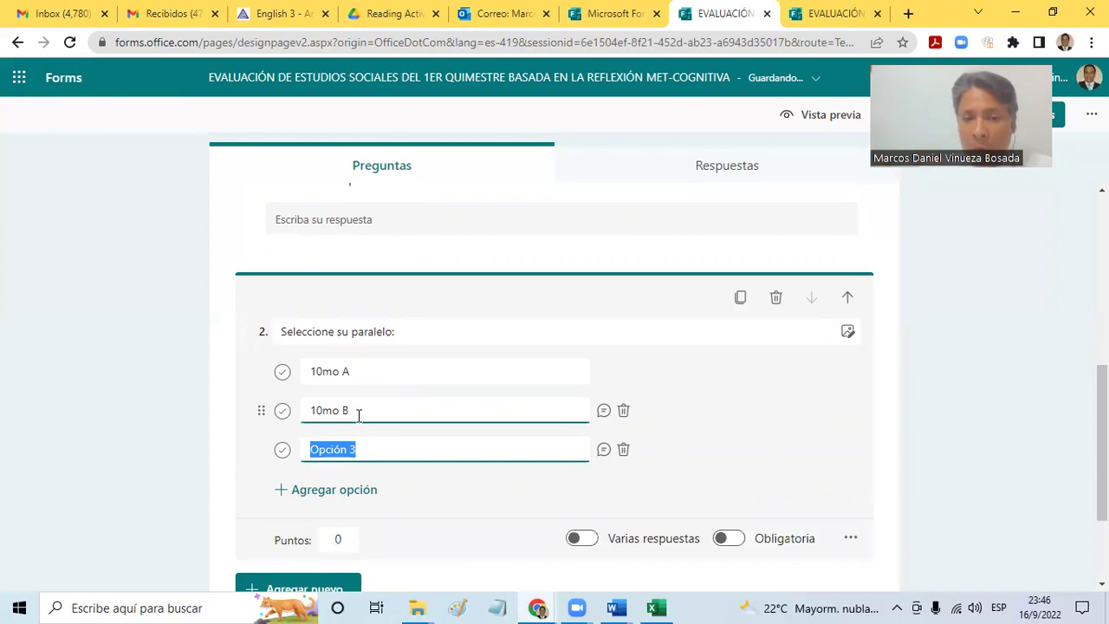
{"action": "type", "text": "10mo C"}
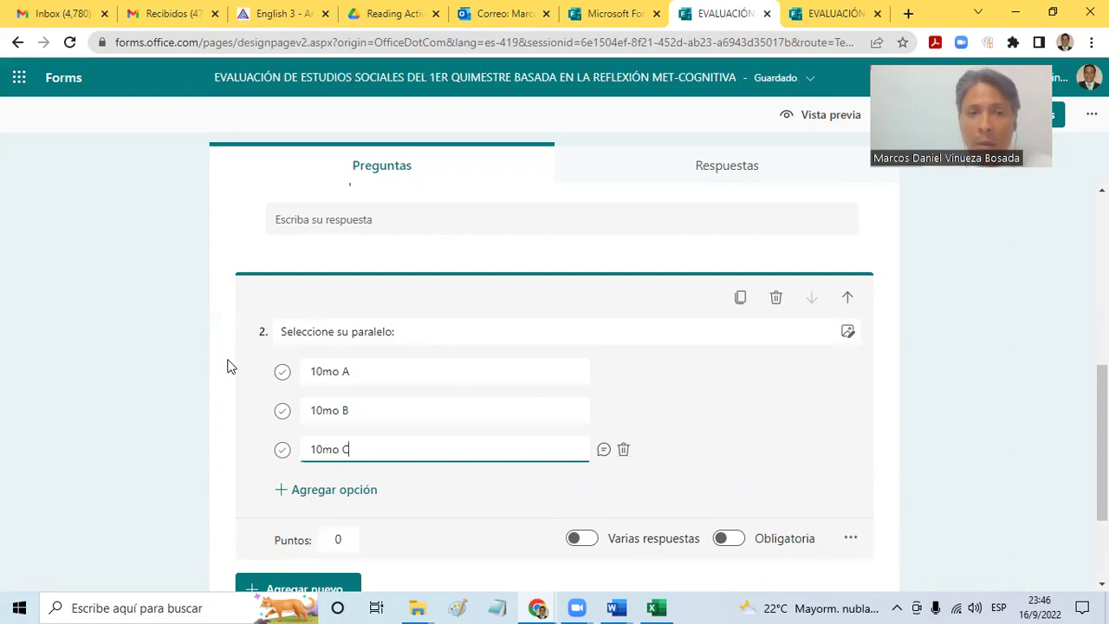
Move the "Seleccione su paralelo:" question above "Nombre Completo" and review the order of the two questions
{"action": "left_click", "coordinate": [850, 297]}
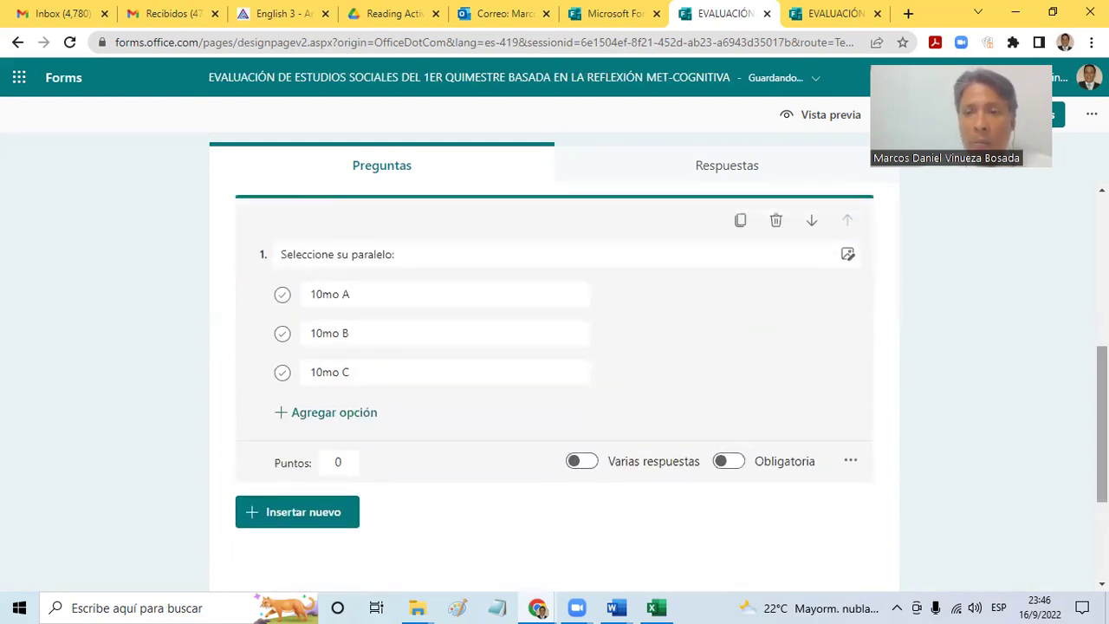
{"action": "scroll", "coordinate": [1101, 425], "scroll_direction": "down", "scroll_amount": 3}
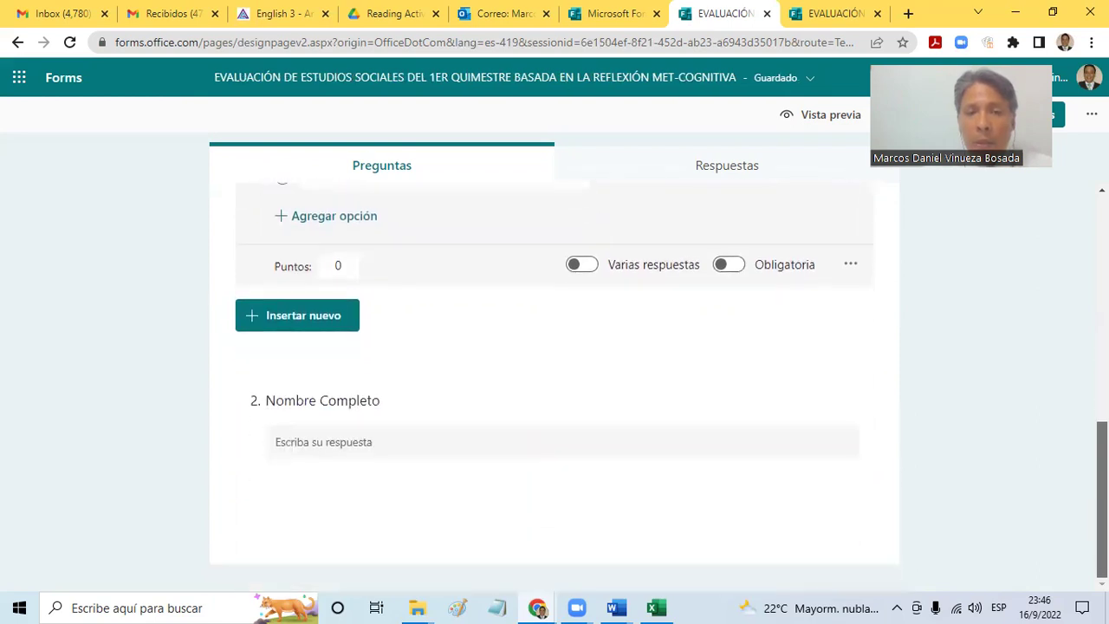
{"action": "scroll", "coordinate": [555, 373], "scroll_direction": "up", "scroll_amount": 3}
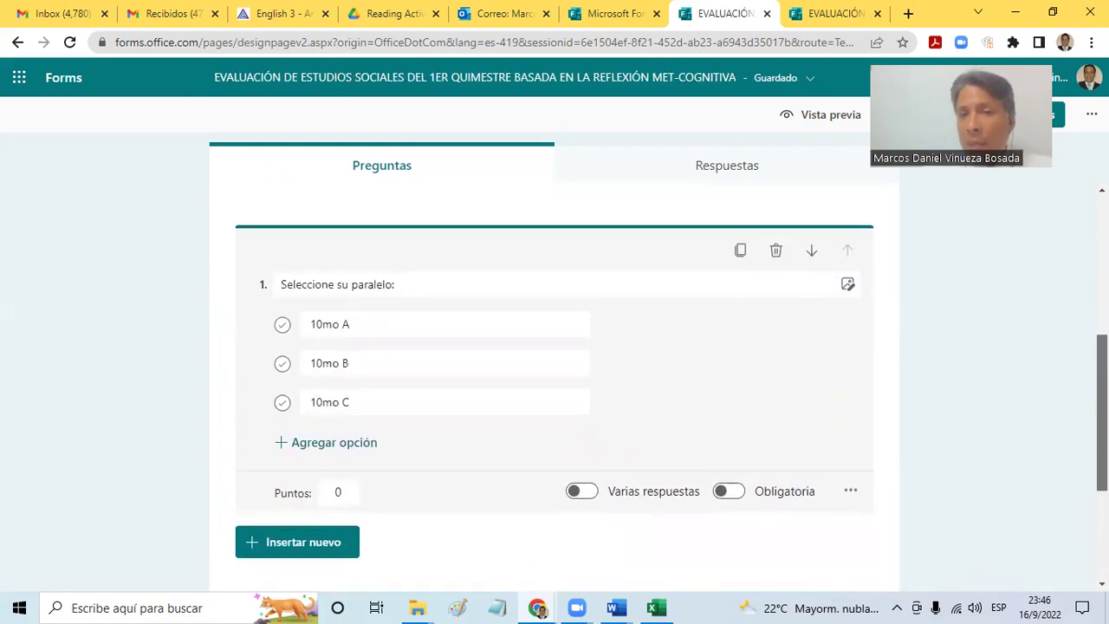
{"action": "scroll", "coordinate": [555, 373], "scroll_direction": "down", "scroll_amount": 3}
{"action": "scroll", "coordinate": [555, 372], "scroll_direction": "down", "scroll_amount": 1}
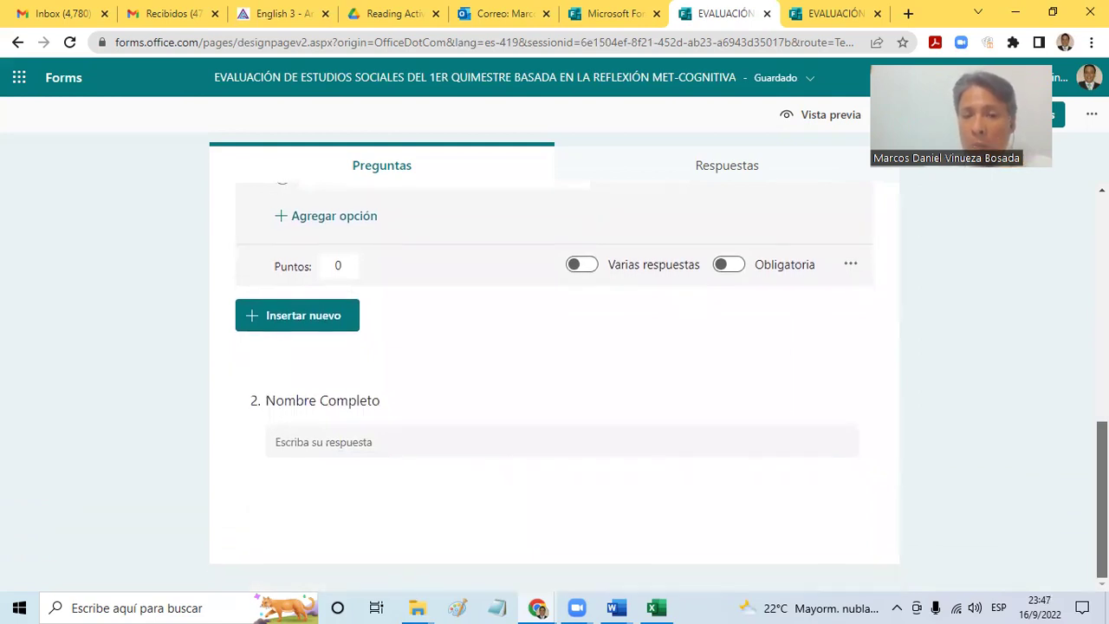
Make the "Nombre Completo" question required, and try its long-answer option before turning that option back off
{"action": "left_click", "coordinate": [549, 462]}
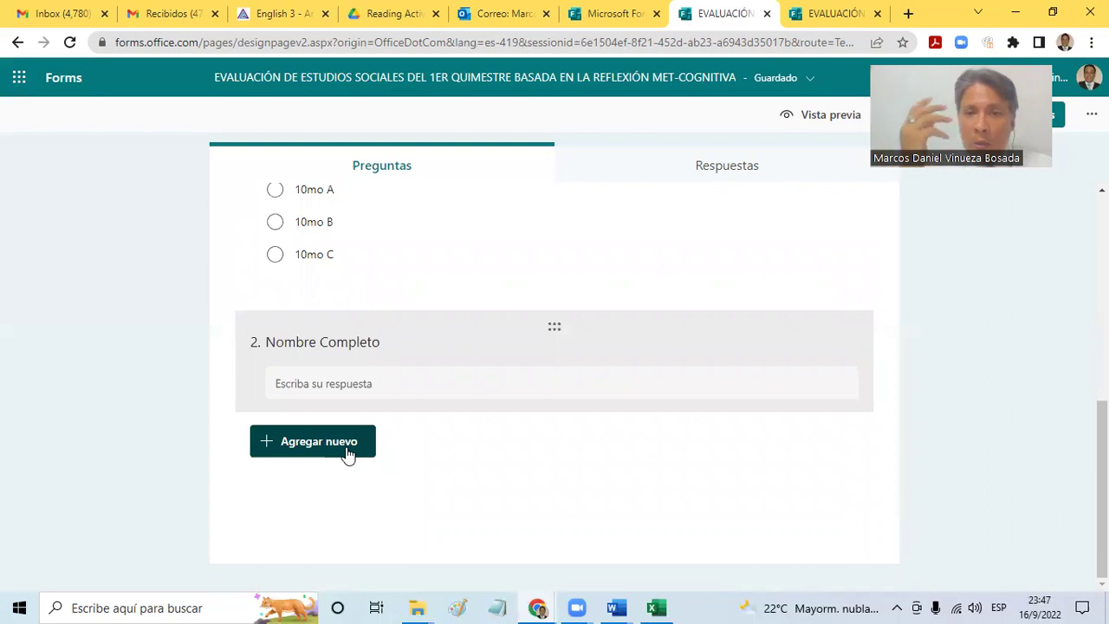
{"action": "left_click", "coordinate": [561, 382]}
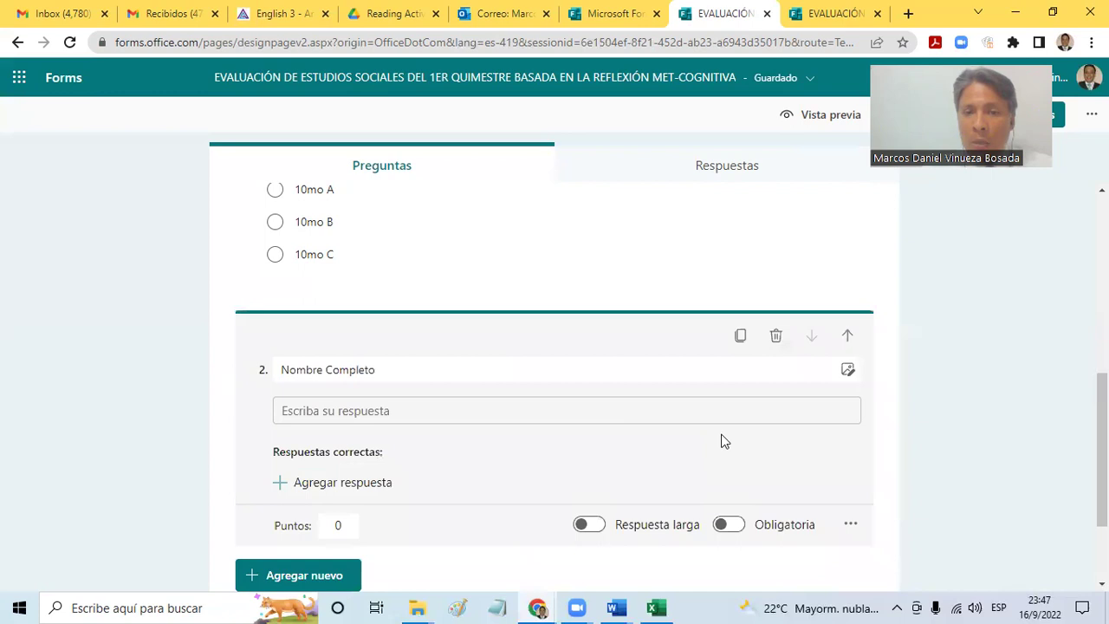
{"action": "left_click", "coordinate": [721, 520]}
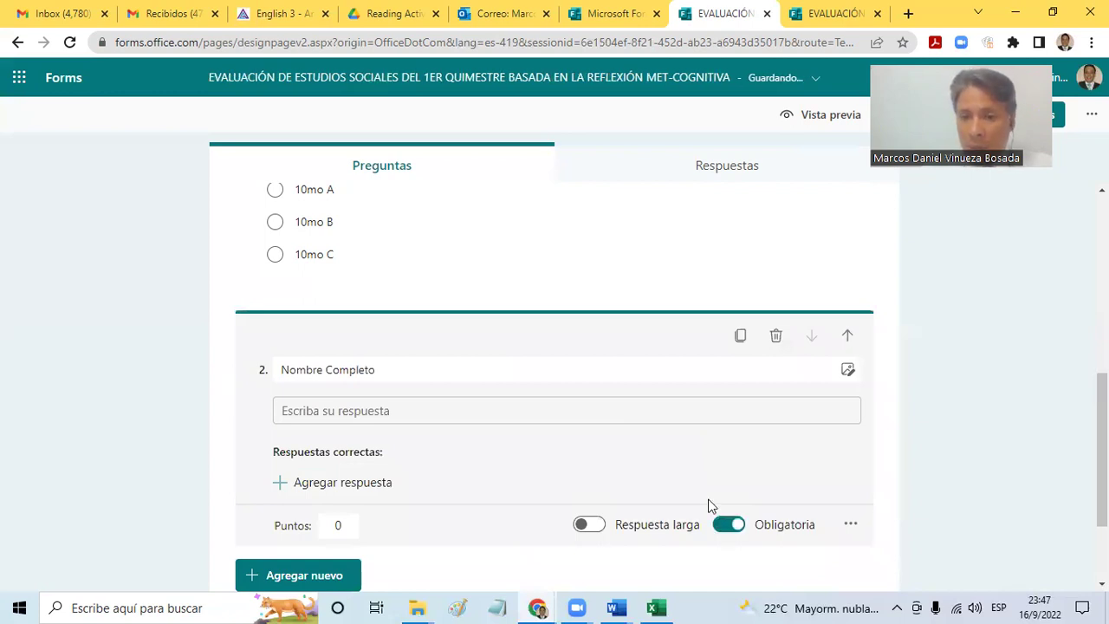
{"action": "left_click", "coordinate": [589, 525]}
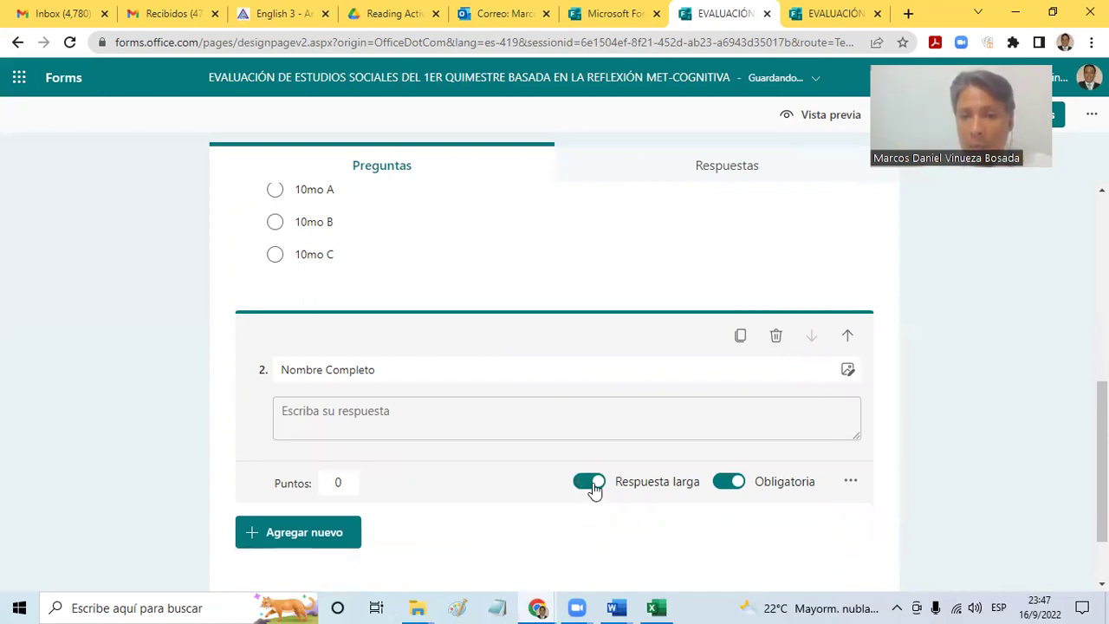
{"action": "left_click", "coordinate": [592, 483]}
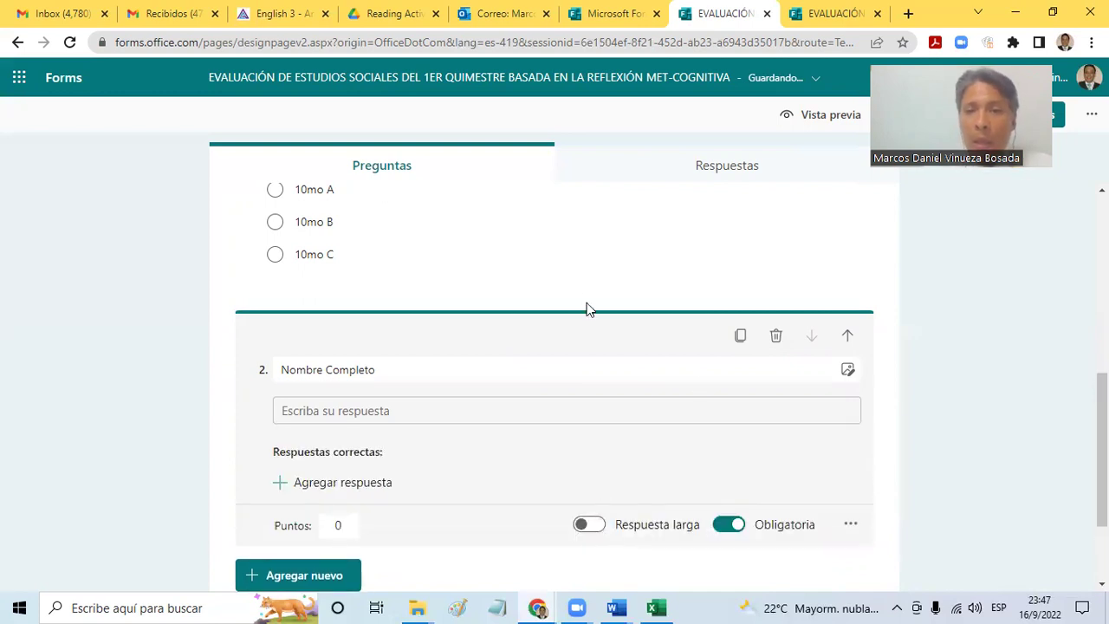
Make the "Seleccione su paralelo:" question required
{"action": "left_click", "coordinate": [617, 277]}
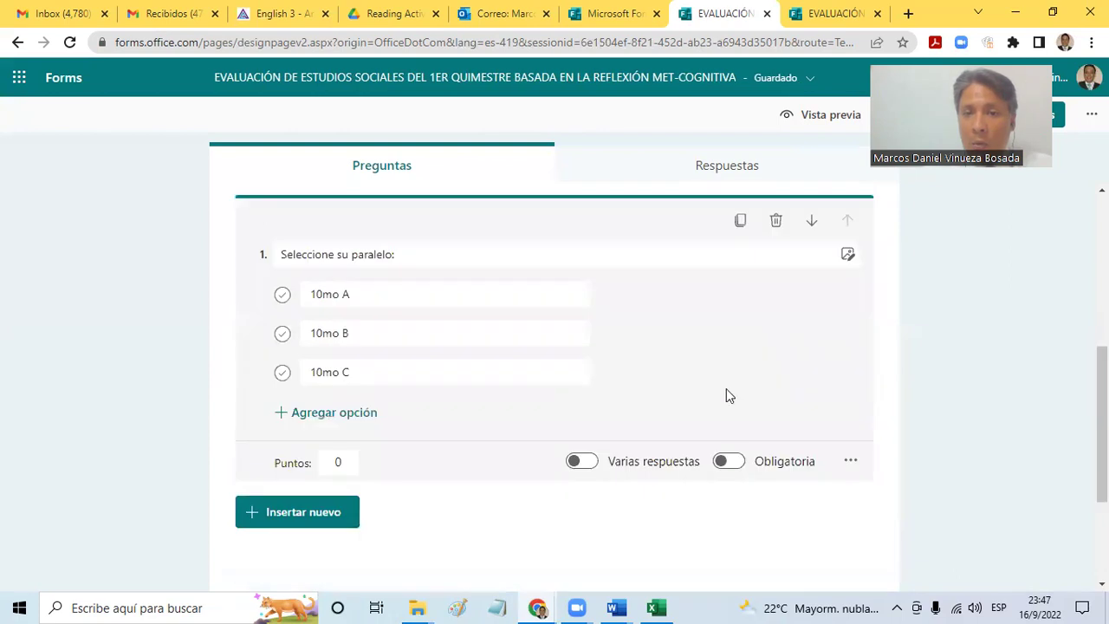
{"action": "left_click", "coordinate": [730, 461]}
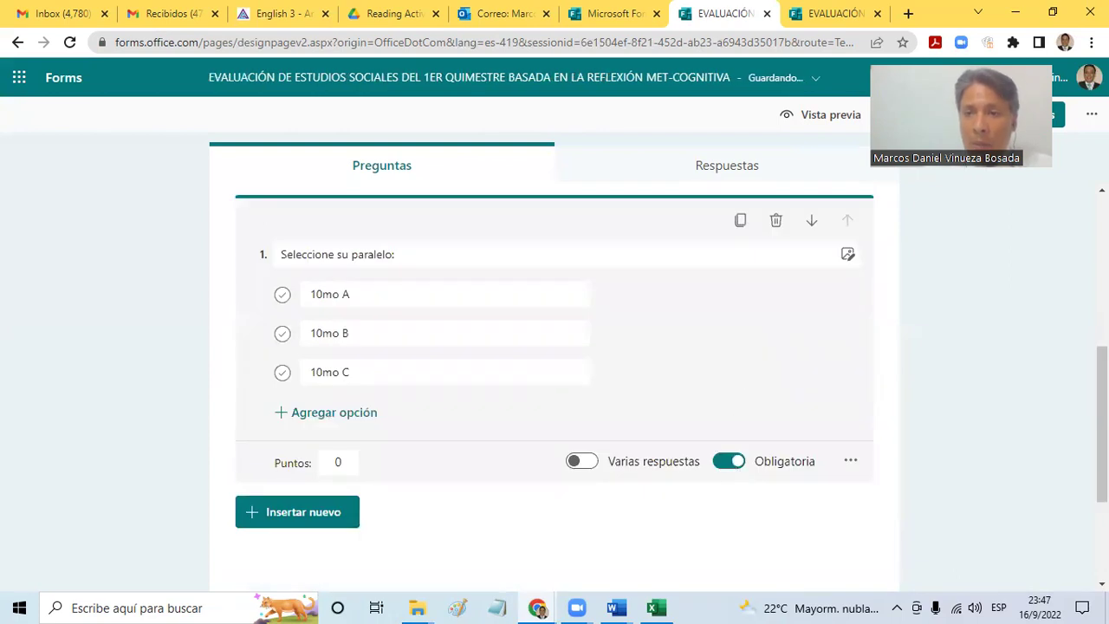
Try multiple answers on the paralelo question by marking its three options as correct, then clear the marks and restore single-answer mode
{"action": "left_click", "coordinate": [576, 461]}
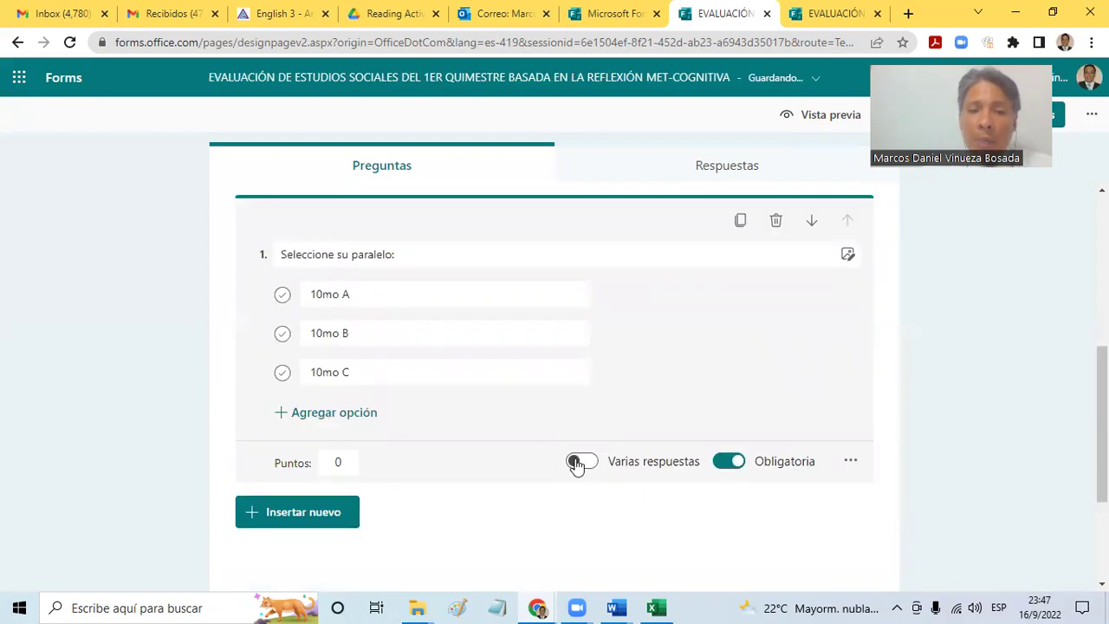
{"action": "left_click", "coordinate": [283, 295]}
{"action": "left_click", "coordinate": [283, 335]}
{"action": "left_click", "coordinate": [283, 372]}
{"action": "left_click", "coordinate": [282, 333]}
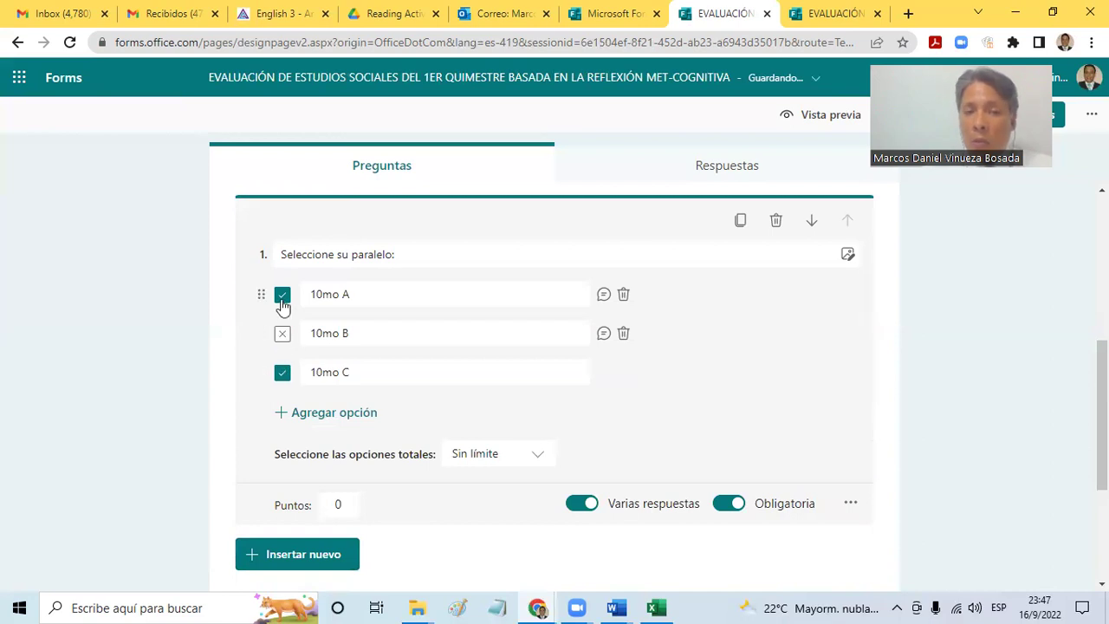
{"action": "left_click", "coordinate": [283, 297]}
{"action": "left_click", "coordinate": [283, 373]}
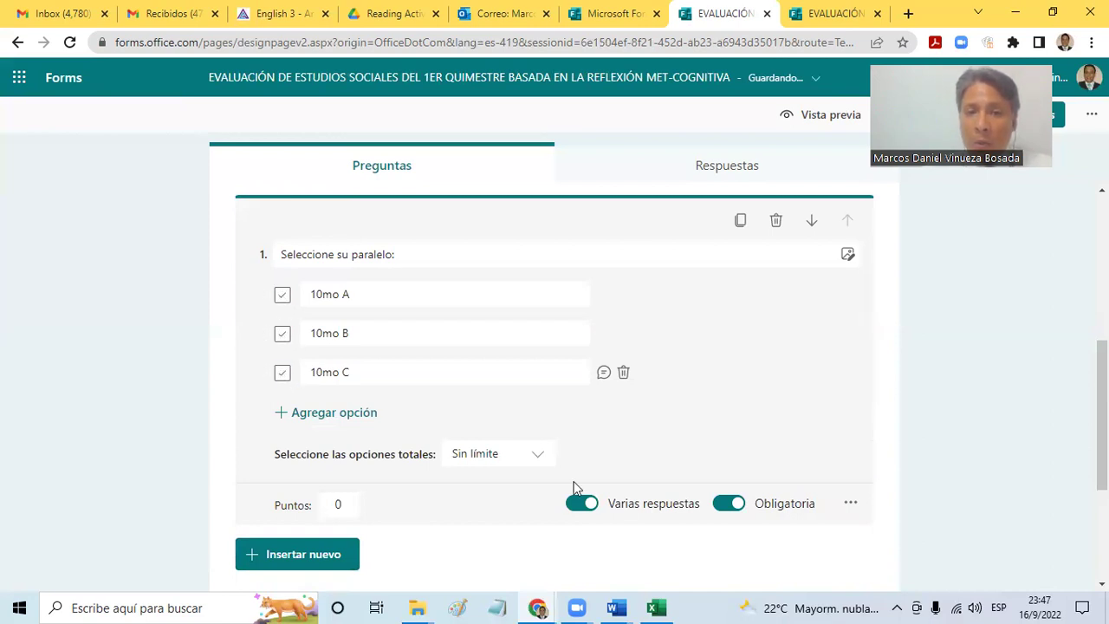
{"action": "left_click", "coordinate": [582, 504]}
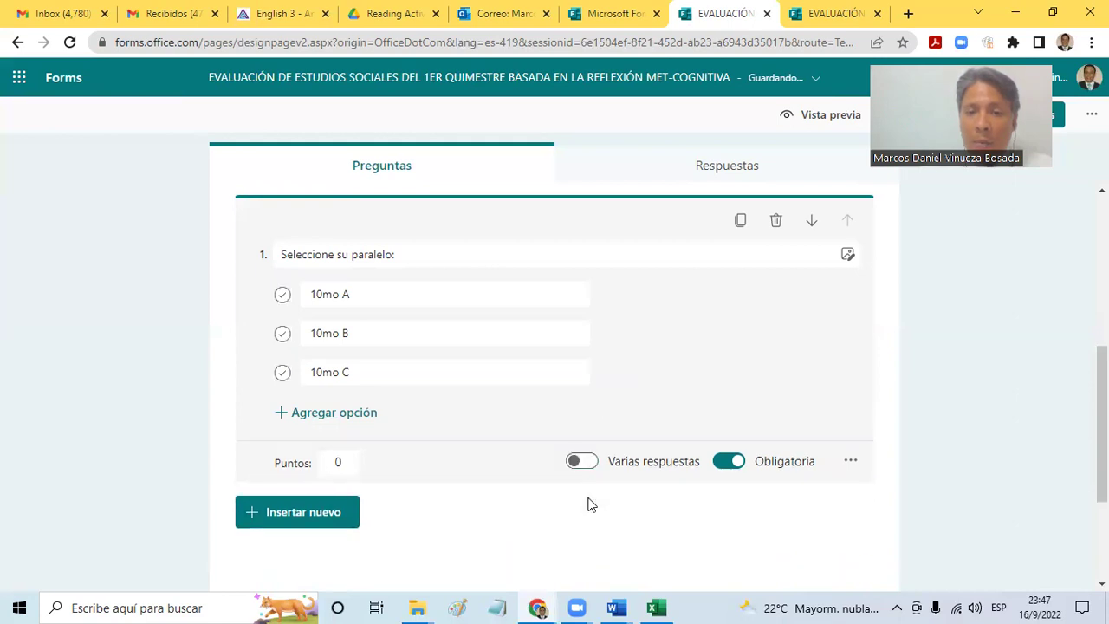
Add a new section after the "Nombre Completo" question
{"action": "scroll", "coordinate": [554, 347], "scroll_direction": "down", "scroll_amount": 2}
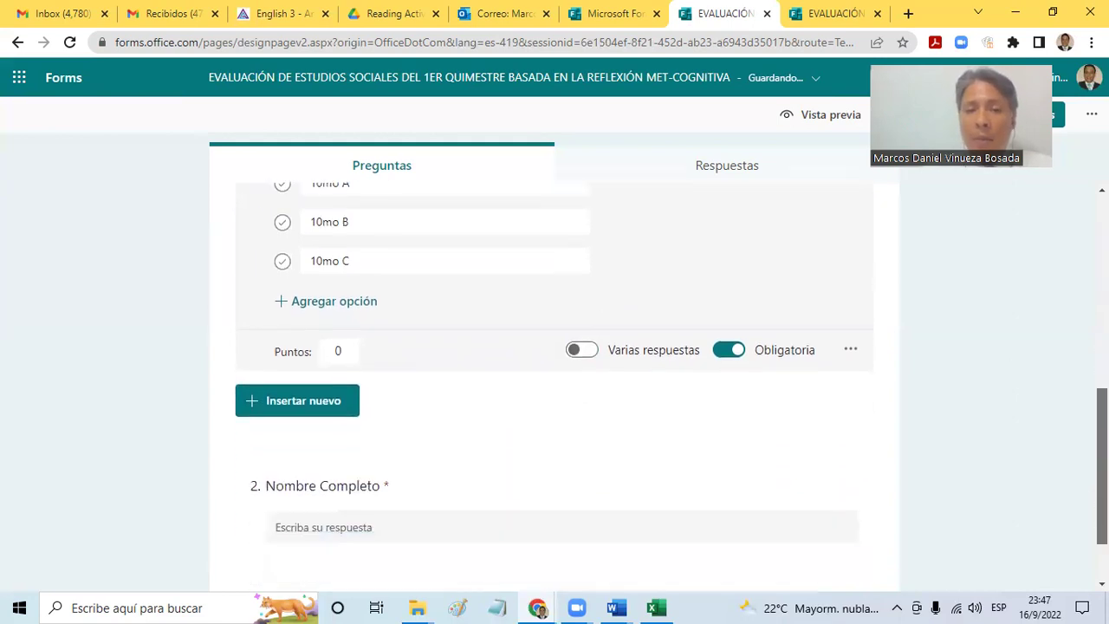
{"action": "left_click", "coordinate": [861, 390]}
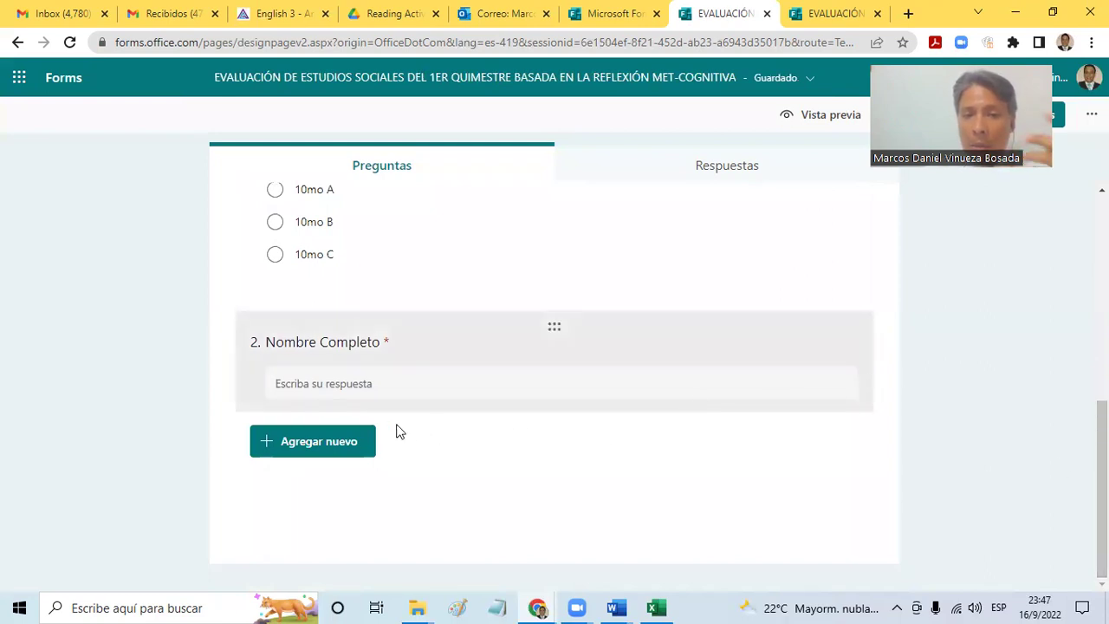
{"action": "left_click", "coordinate": [355, 441]}
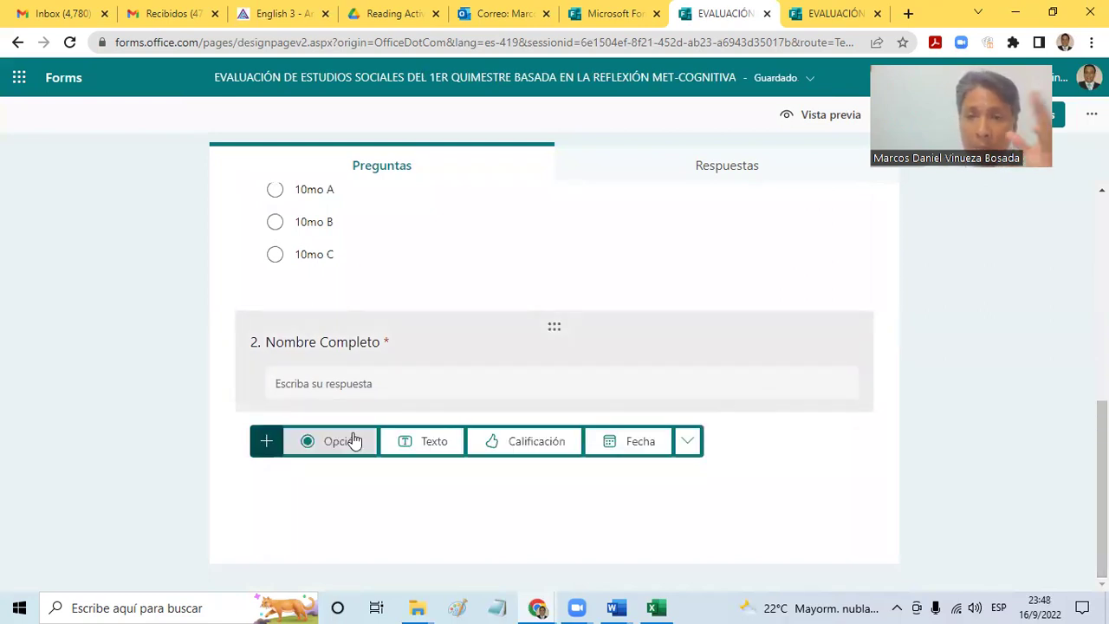
{"action": "left_click", "coordinate": [688, 444]}
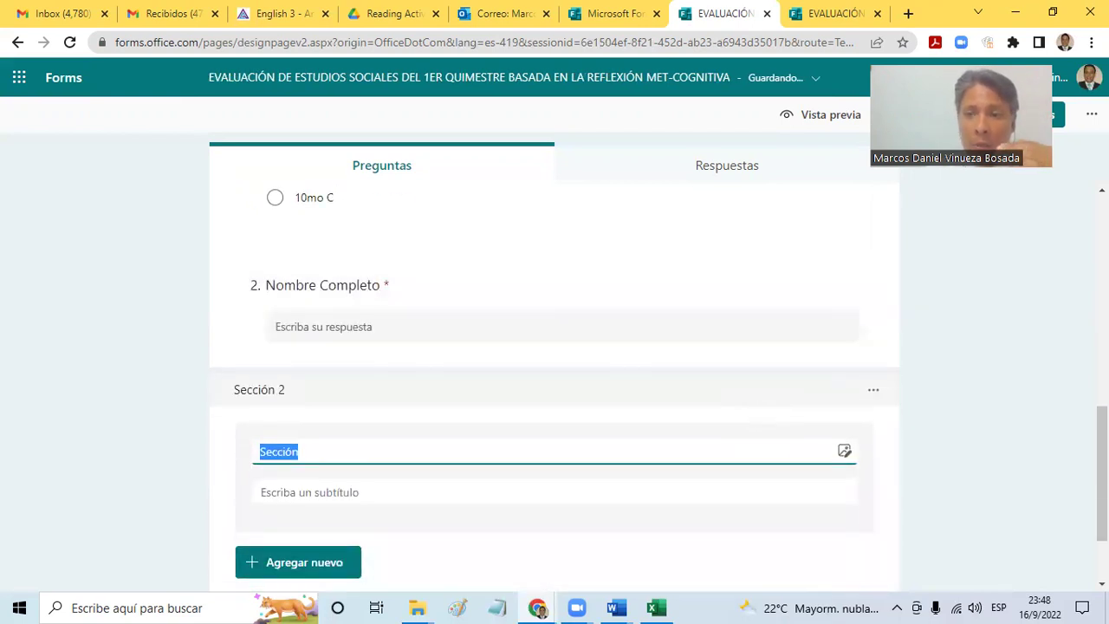
{"action": "scroll", "coordinate": [554, 346], "scroll_direction": "down", "scroll_amount": 1}
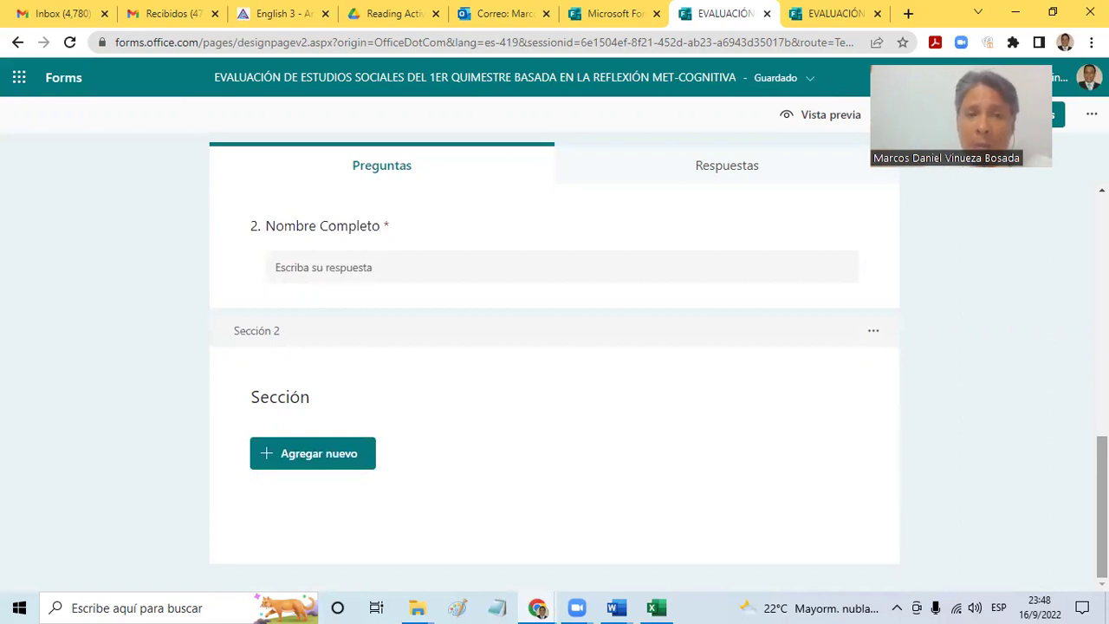
Title the new section "PREGUNTAS COGNITIVAS"
{"action": "left_click", "coordinate": [329, 401]}
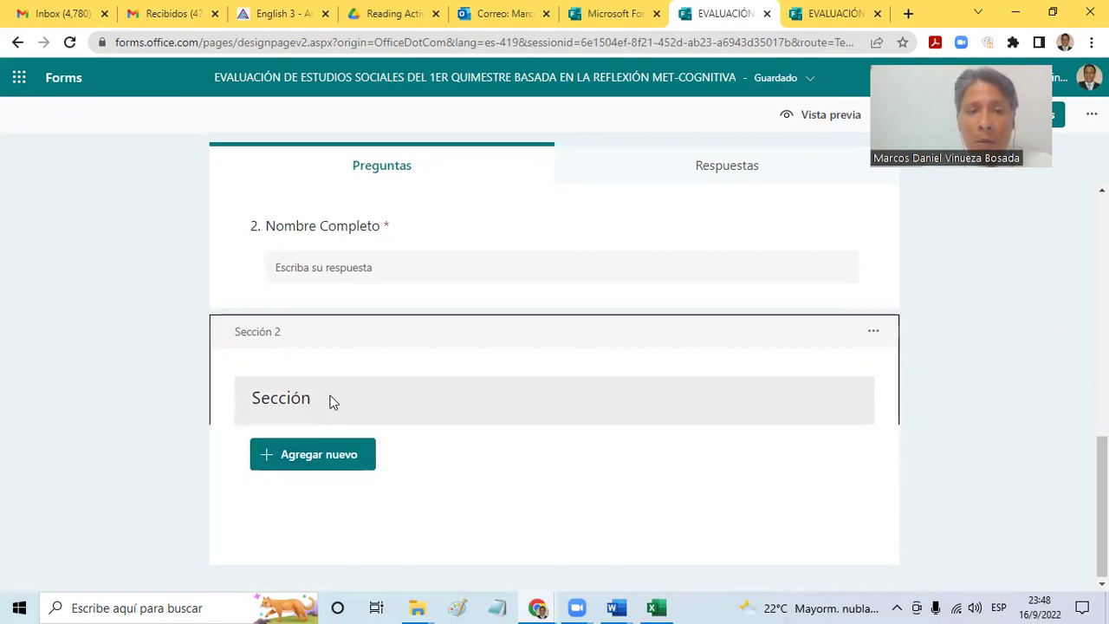
{"action": "double_click", "coordinate": [314, 395]}
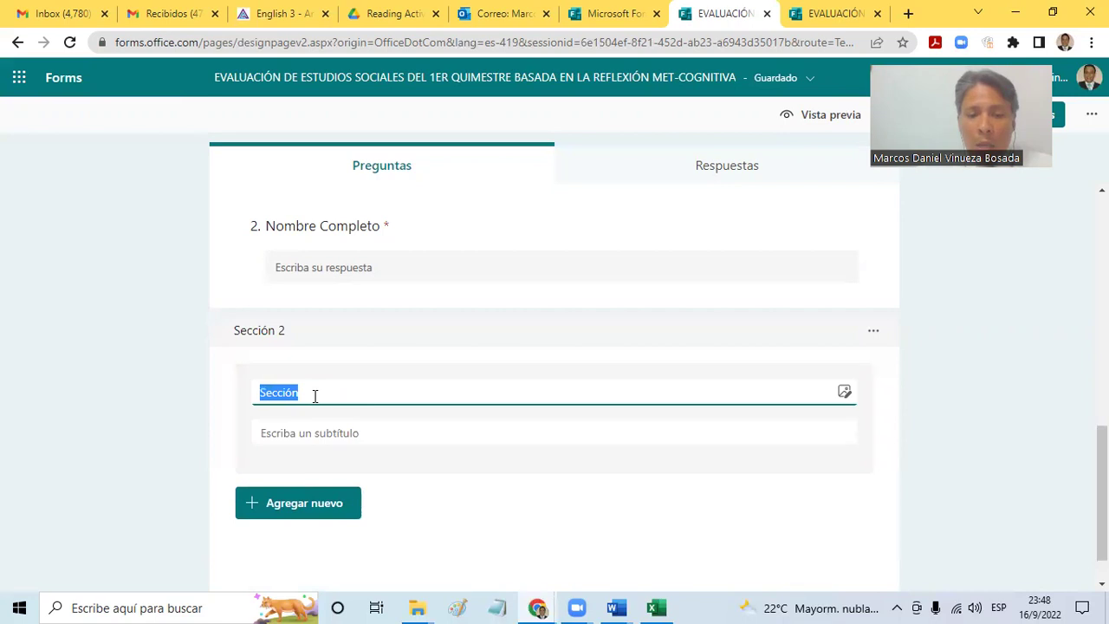
{"action": "type", "text": "Pregun"}
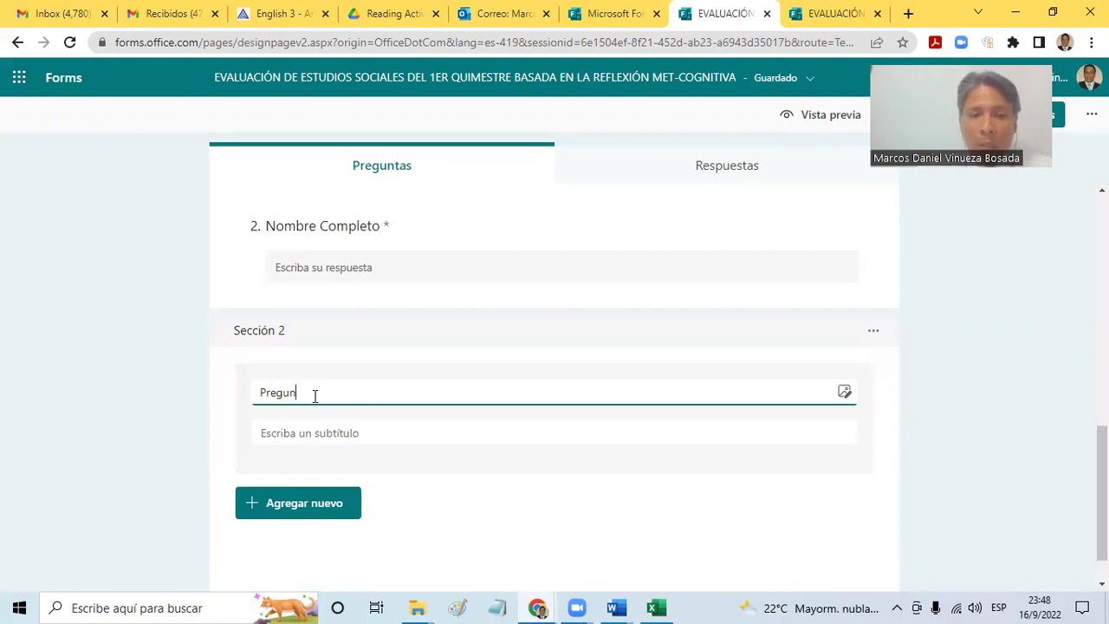
{"action": "key", "text": "BackSpace"}
{"action": "key", "text": "BackSpace"}
{"action": "key", "text": "BackSpace"}
{"action": "key", "text": "BackSpace"}
{"action": "key", "text": "BackSpace"}
{"action": "type", "text": "RE"}
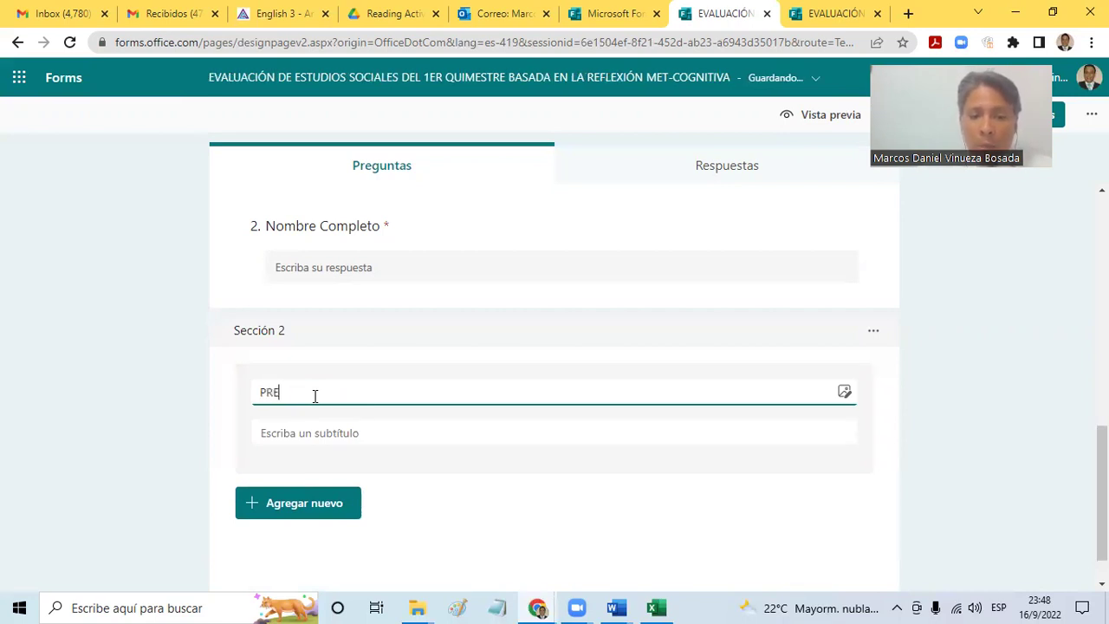
{"action": "type", "text": "GUNTAS"}
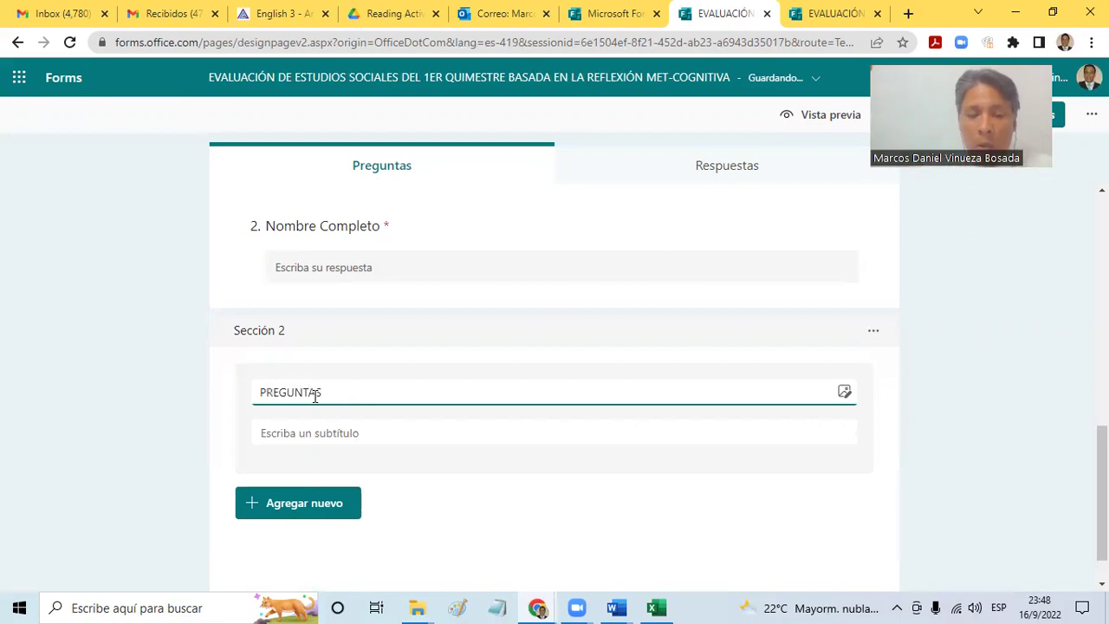
{"action": "type", "text": " COGONITIVAS"}
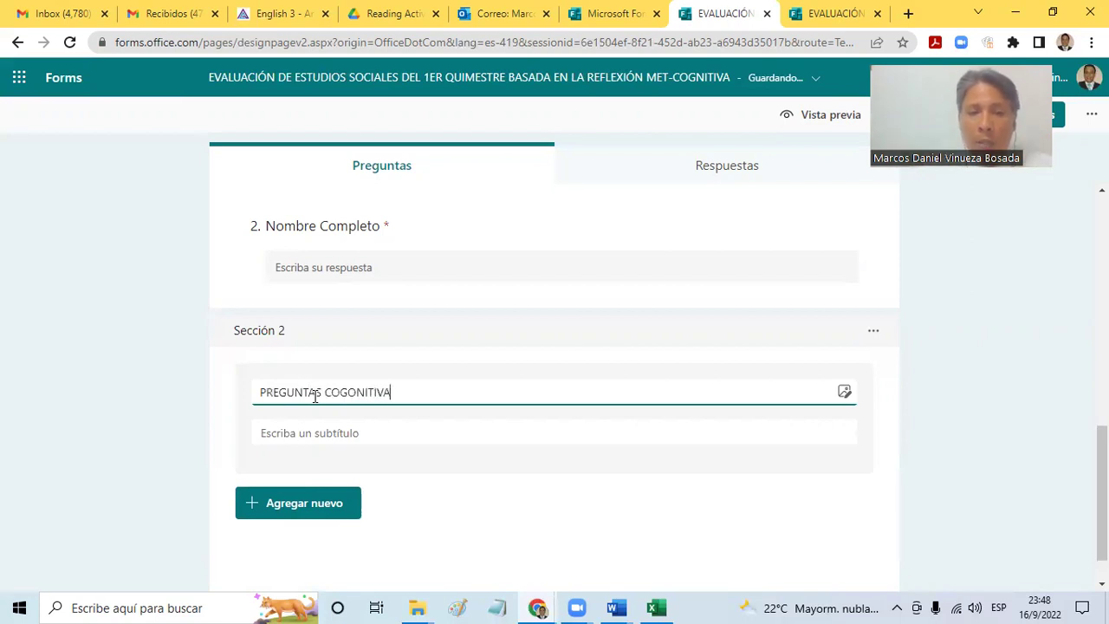
{"action": "key", "text": "Left"}
{"action": "key", "text": "Left"}
{"action": "key", "text": "Left"}
{"action": "key", "text": "Left"}
{"action": "key", "text": "Left"}
{"action": "key", "text": "Left"}
{"action": "key", "text": "Left"}
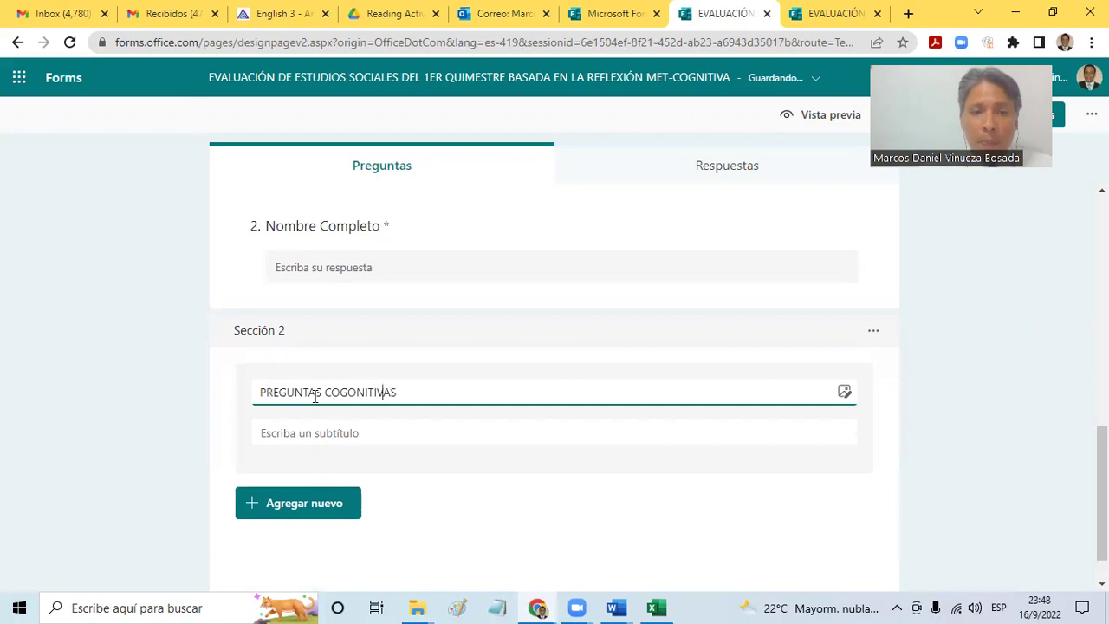
{"action": "key", "text": "BackSpace"}
Begin the section's subtitle with "Estimad@s estudiantes, en esta"
{"action": "left_click", "coordinate": [350, 431]}
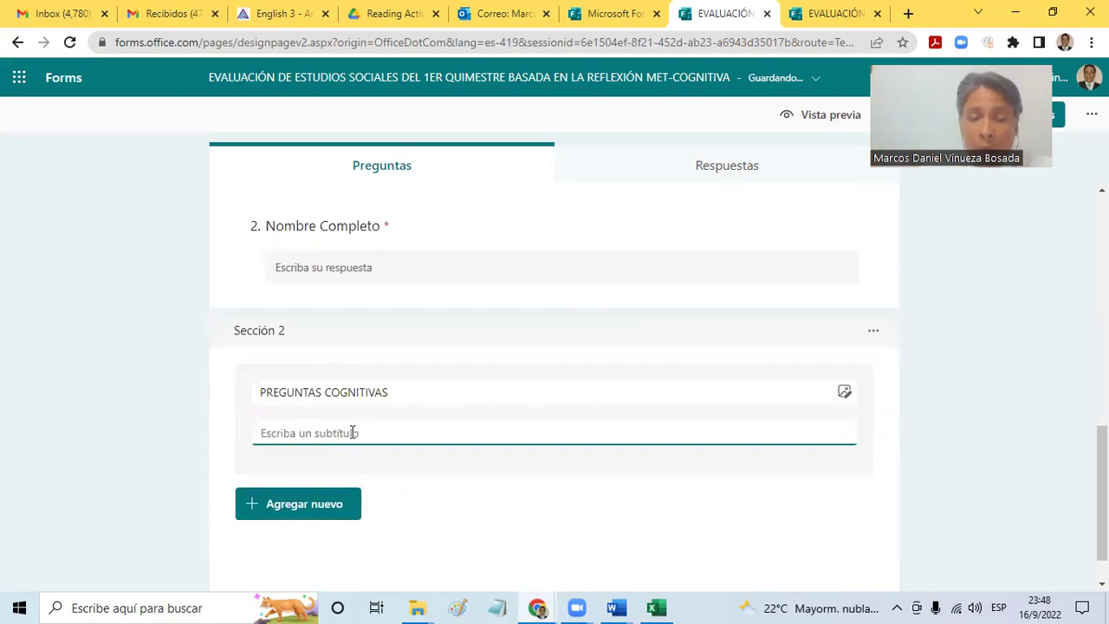
{"action": "type", "text": "Es"}
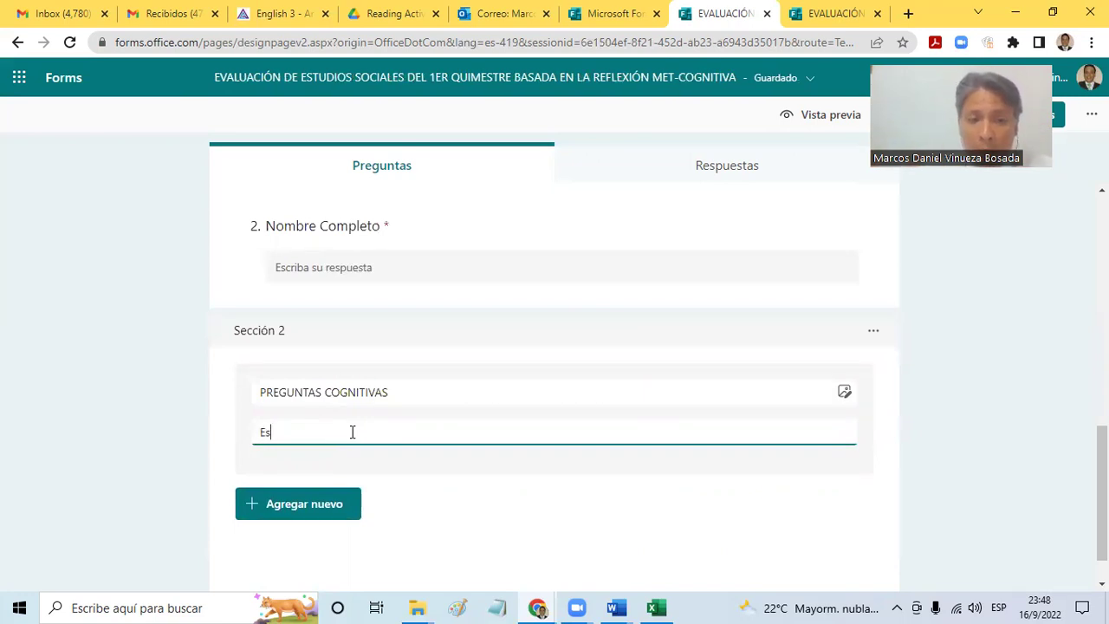
{"action": "key", "text": "BackSpace"}
{"action": "key", "text": "BackSpace"}
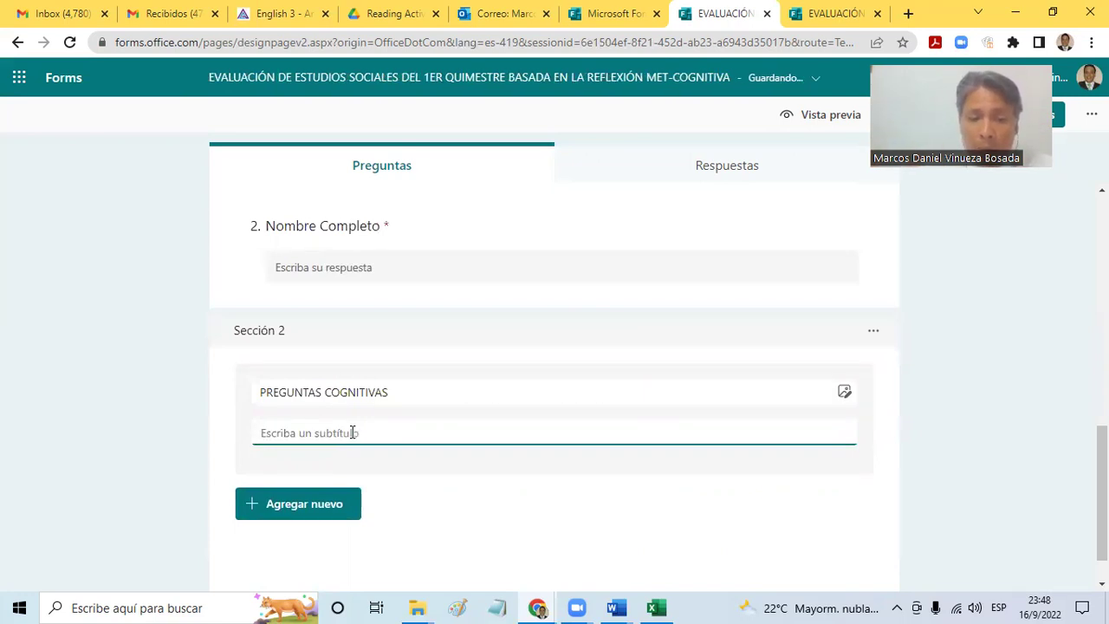
{"action": "type", "text": "Estimado"}
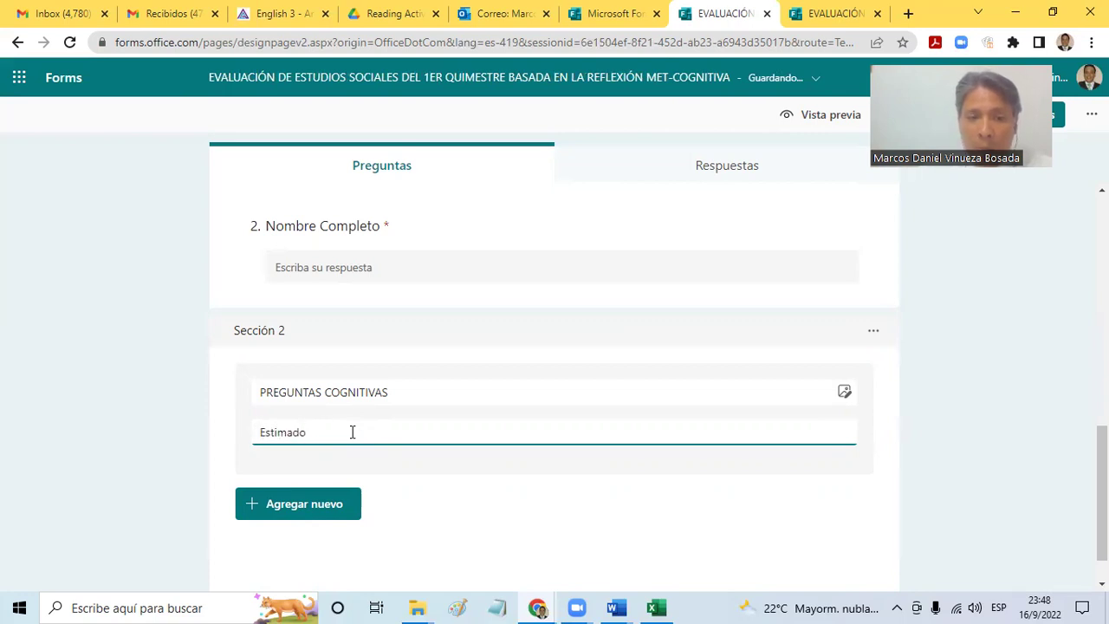
{"action": "key", "text": "BackSpace"}
{"action": "key", "text": "BackSpace"}
{"action": "type", "text": "@"}
{"action": "key", "text": "Left"}
{"action": "type", "text": "d"}
{"action": "type", "text": "s estudiantes."}
{"action": "type", "text": " en esta "}
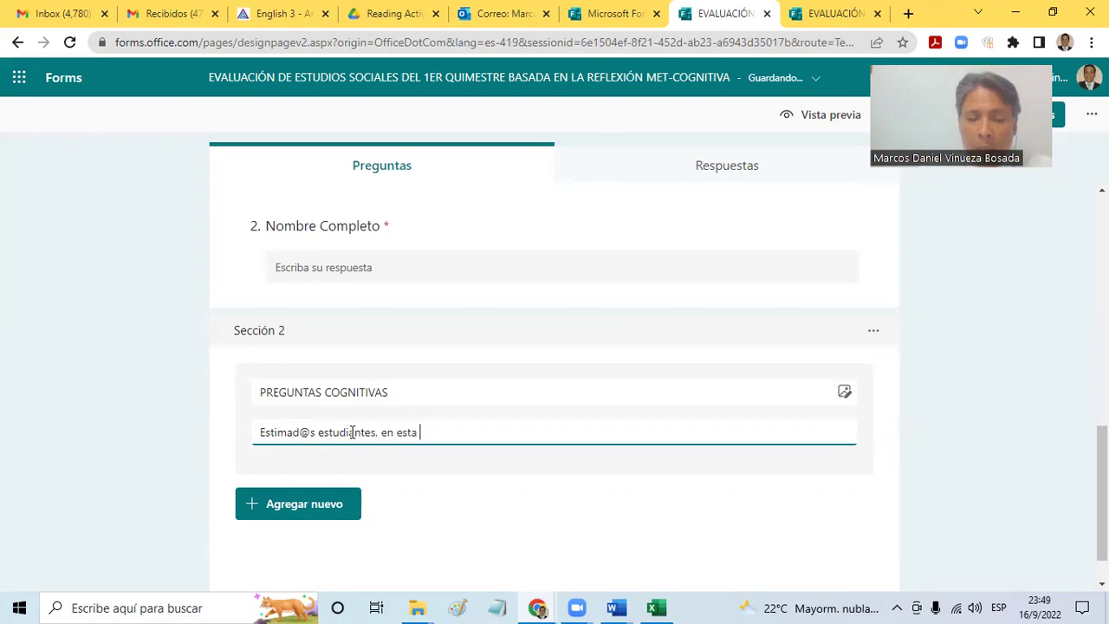
Complete the section's subtitle with "sección podrás responder bajo el conocieminto aprendido durante el 1er Quimestre ......."
{"action": "type", "text": "sección ´podr"}
{"action": "type", "text": "as"}
{"action": "key", "text": "BackSpace"}
{"action": "key", "text": "BackSpace"}
{"action": "key", "text": "BackSpace"}
{"action": "key", "text": "BackSpace"}
{"action": "key", "text": "BackSpace"}
{"action": "key", "text": "BackSpace"}
{"action": "key", "text": "BackSpace"}
{"action": "type", "text": "podrás"}
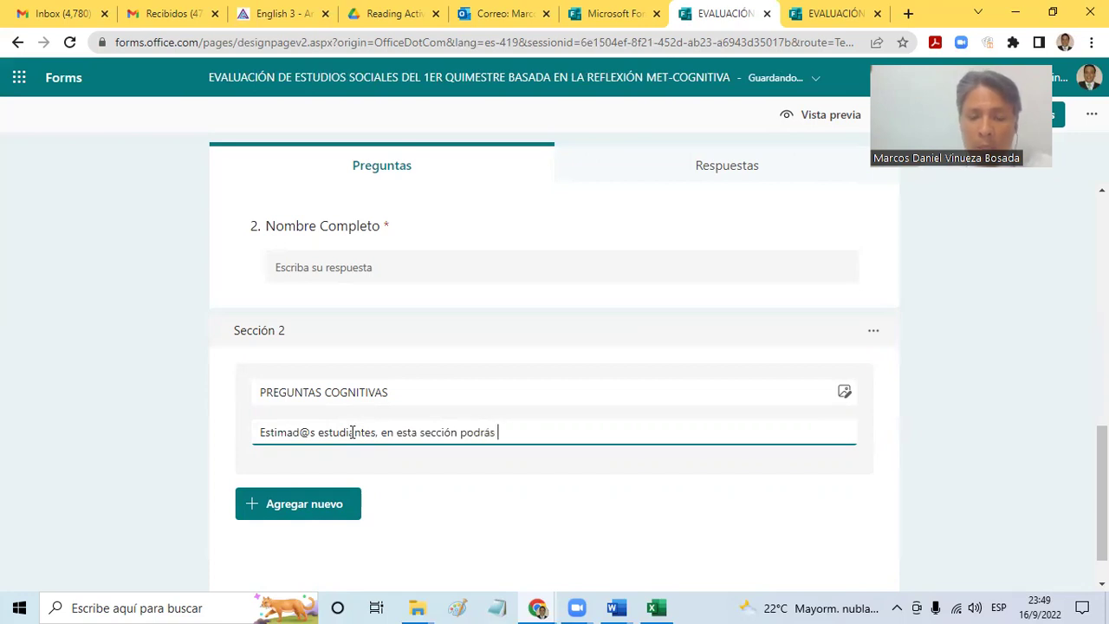
{"action": "type", "text": " responder bajo el co"}
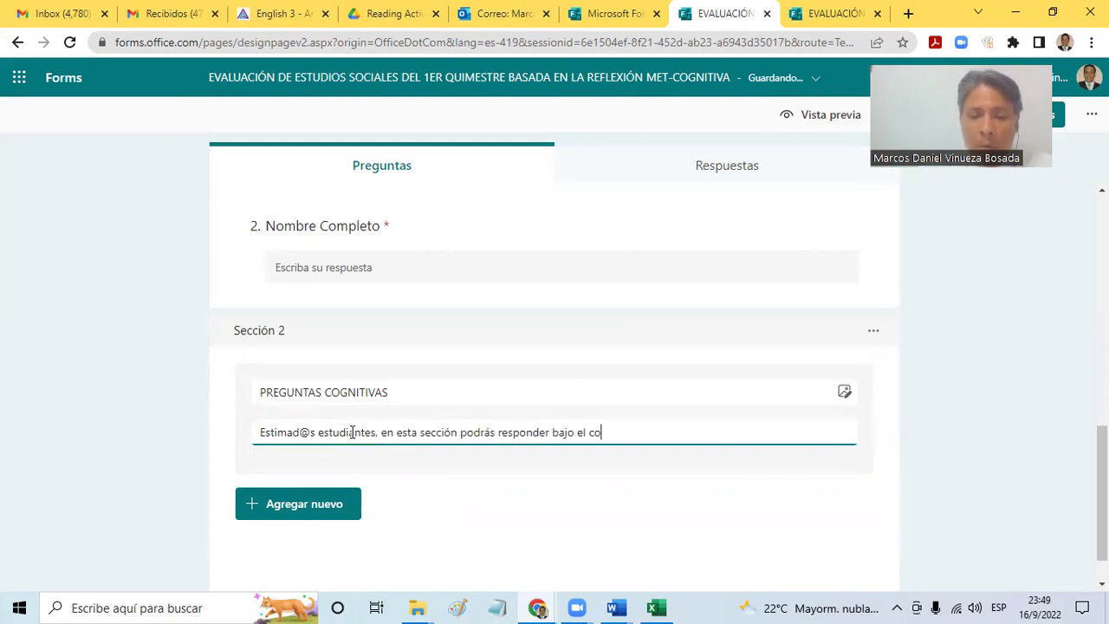
{"action": "type", "text": "noc"}
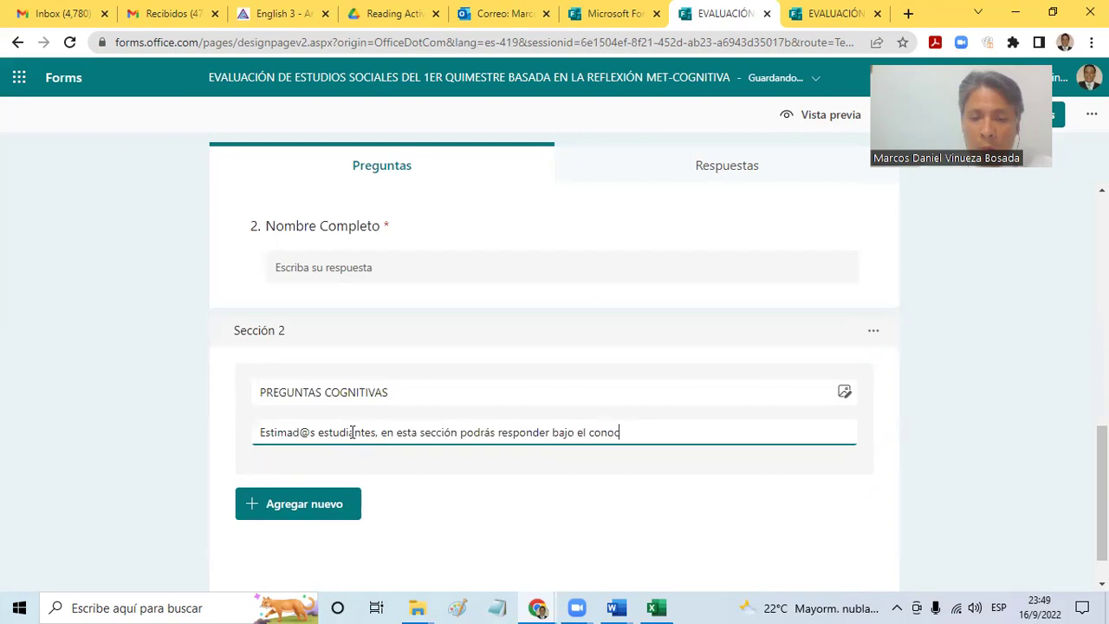
{"action": "type", "text": "ecieminto aprendi"}
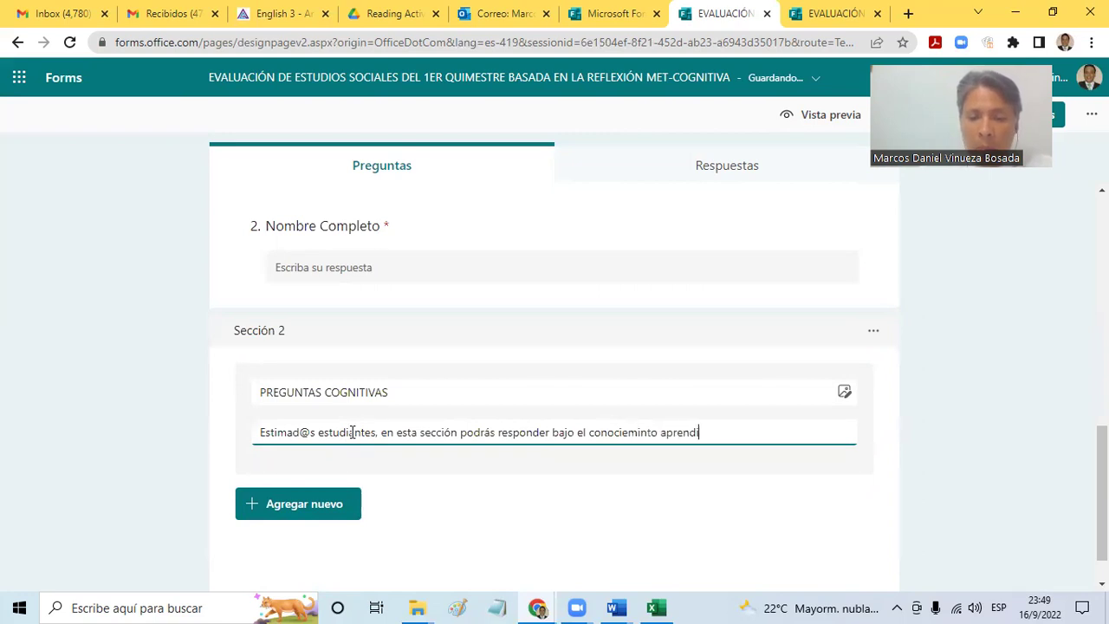
{"action": "type", "text": "do durante "}
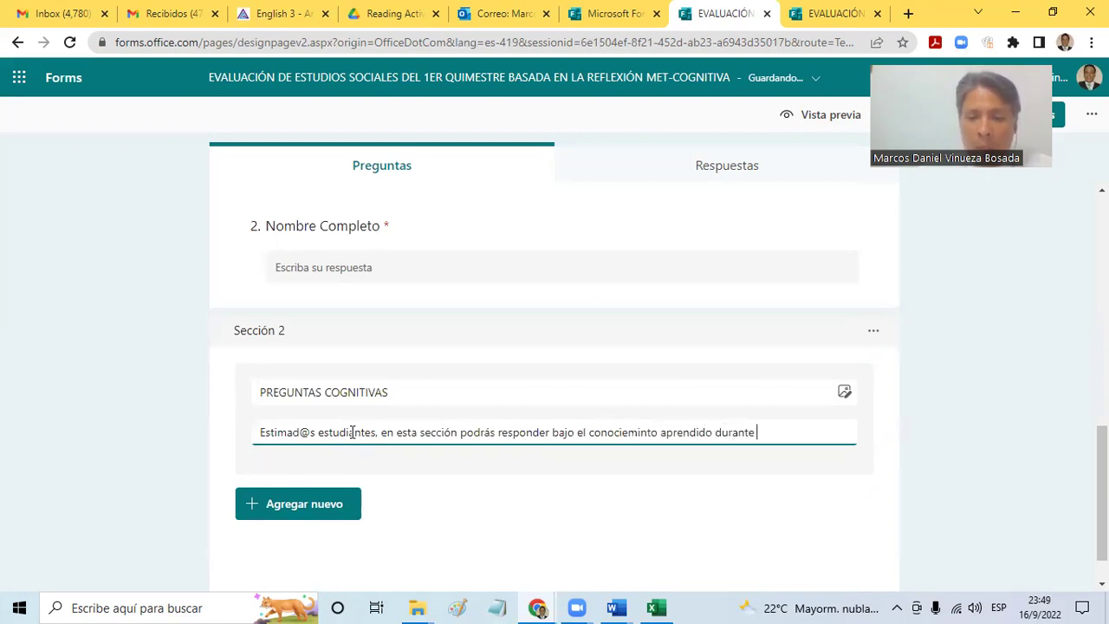
{"action": "type", "text": "el 1er Quimestre ......"}
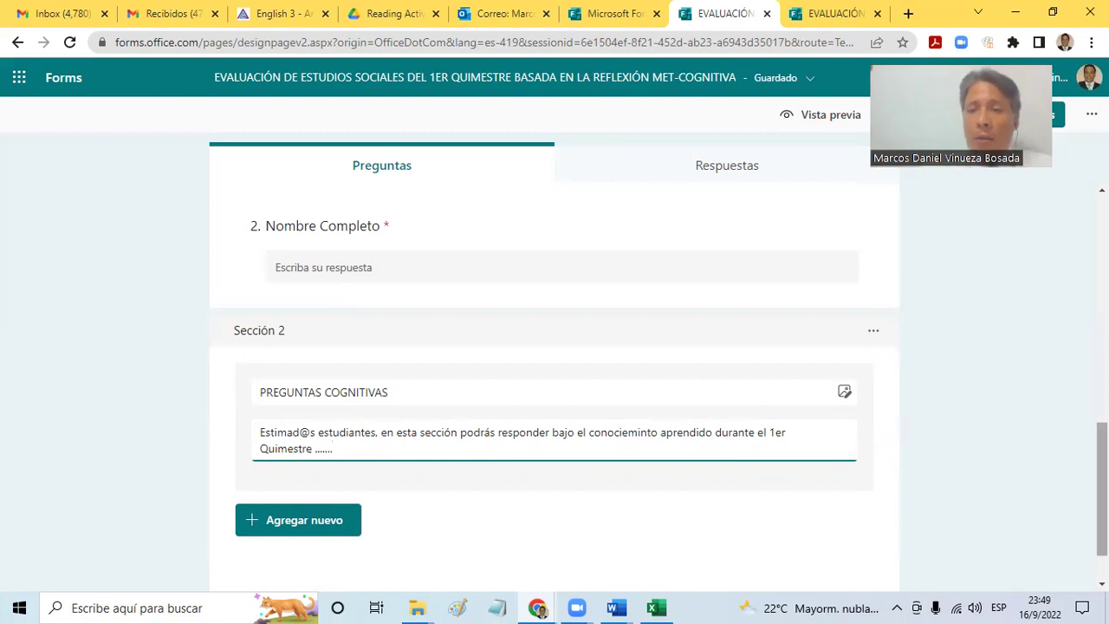
{"action": "left_click", "coordinate": [549, 517]}
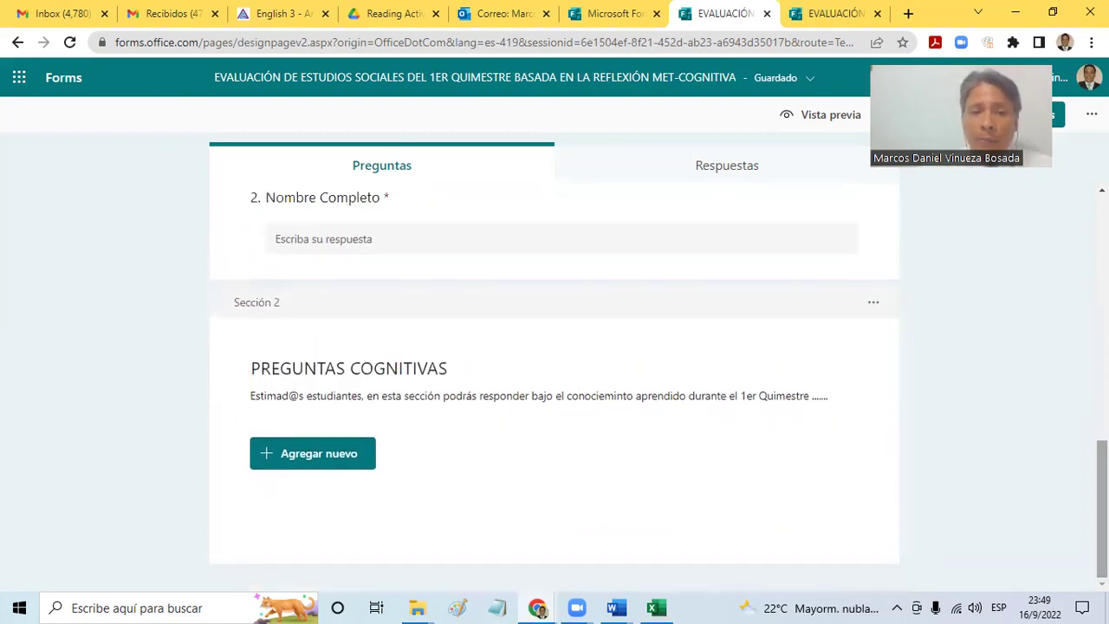
Add a choice question to the "PREGUNTAS COGNITIVAS" section
{"action": "left_click", "coordinate": [343, 453]}
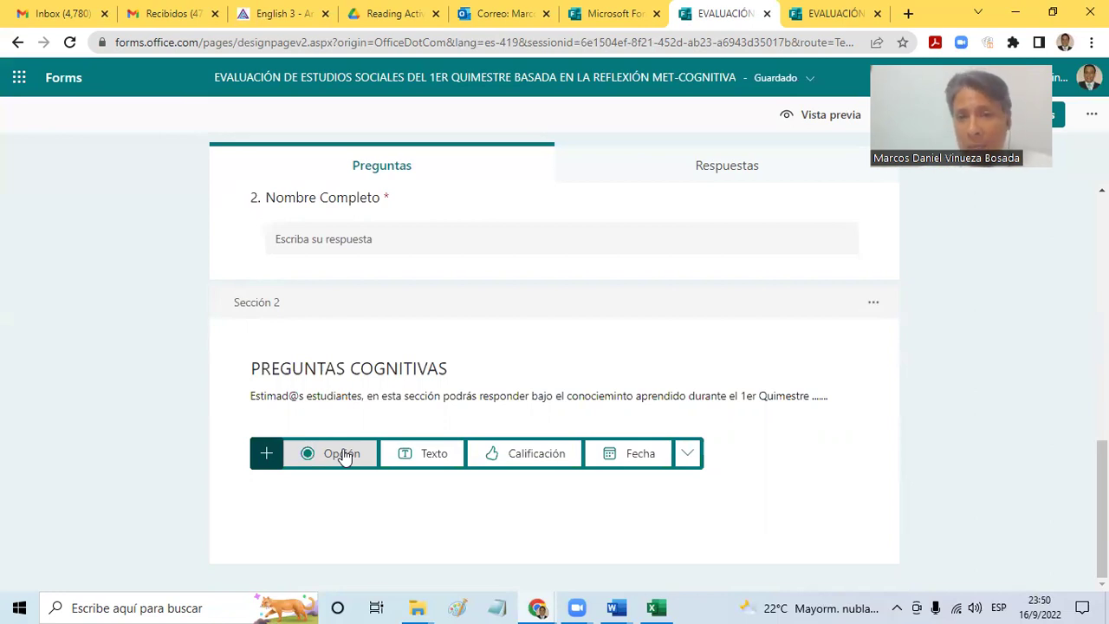
{"action": "left_click", "coordinate": [341, 453]}
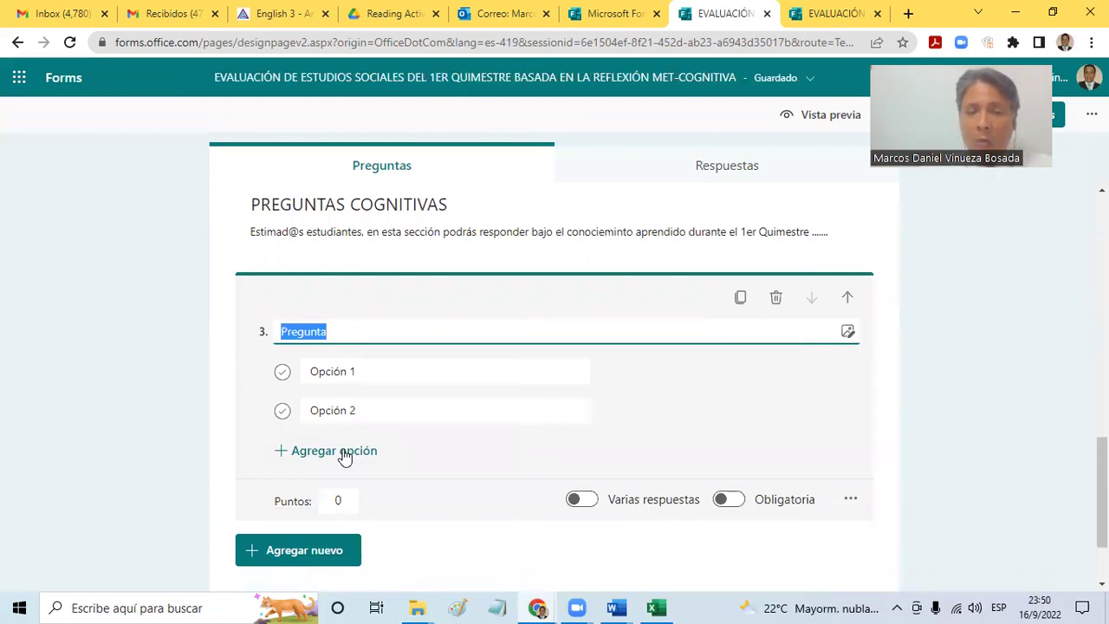
Switch to the Word evaluation document, copy the statement of question 1.1 about the Second World War, and return to the form
{"action": "key", "text": "alt+Tab"}
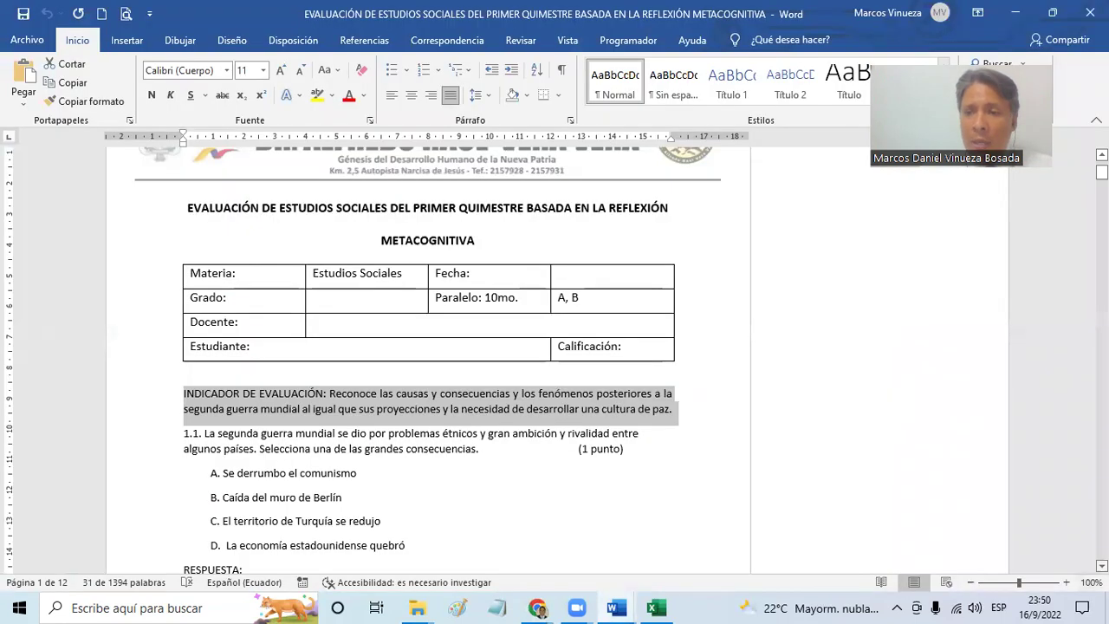
{"action": "scroll", "coordinate": [428, 355], "scroll_direction": "down", "scroll_amount": 1}
{"action": "scroll", "coordinate": [428, 360], "scroll_direction": "down", "scroll_amount": 3}
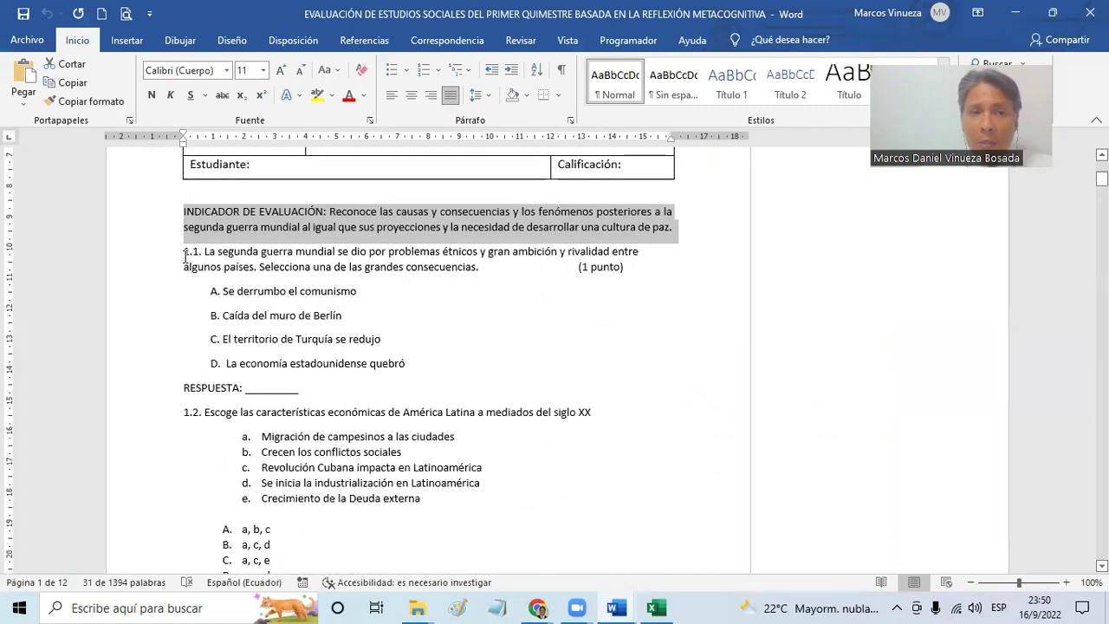
{"action": "left_click_drag", "start_coordinate": [185, 255], "coordinate": [517, 277]}
{"action": "key", "text": "ctrl+c"}
{"action": "key", "text": "alt+Tab"}
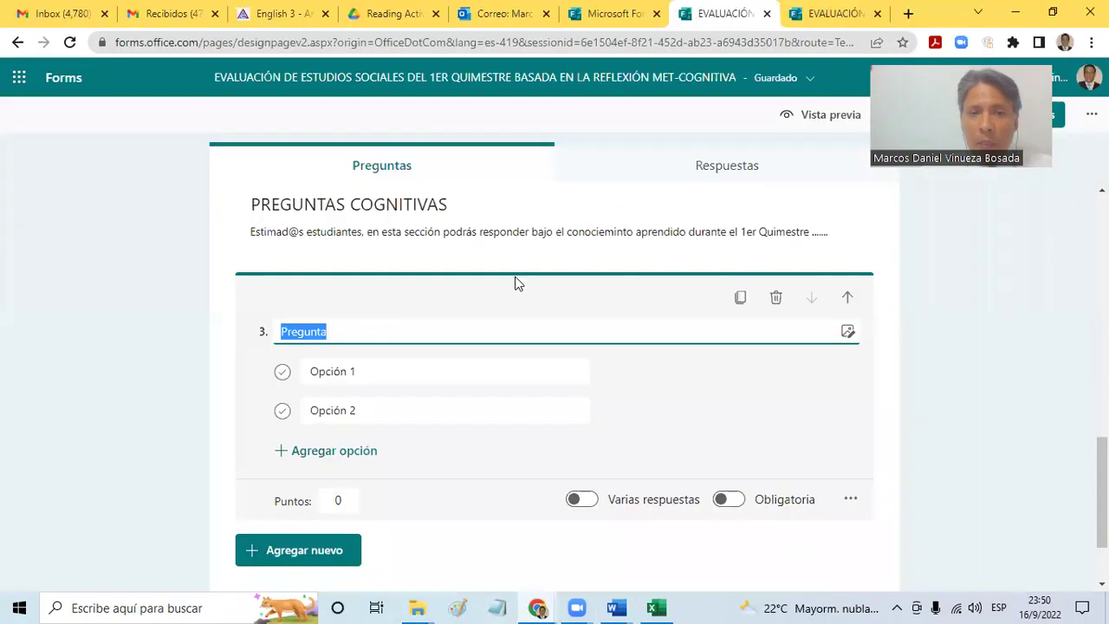
Paste the copied Second World War statement of question 1.1 as the text of question 3
{"action": "key", "text": "ctrl+v"}
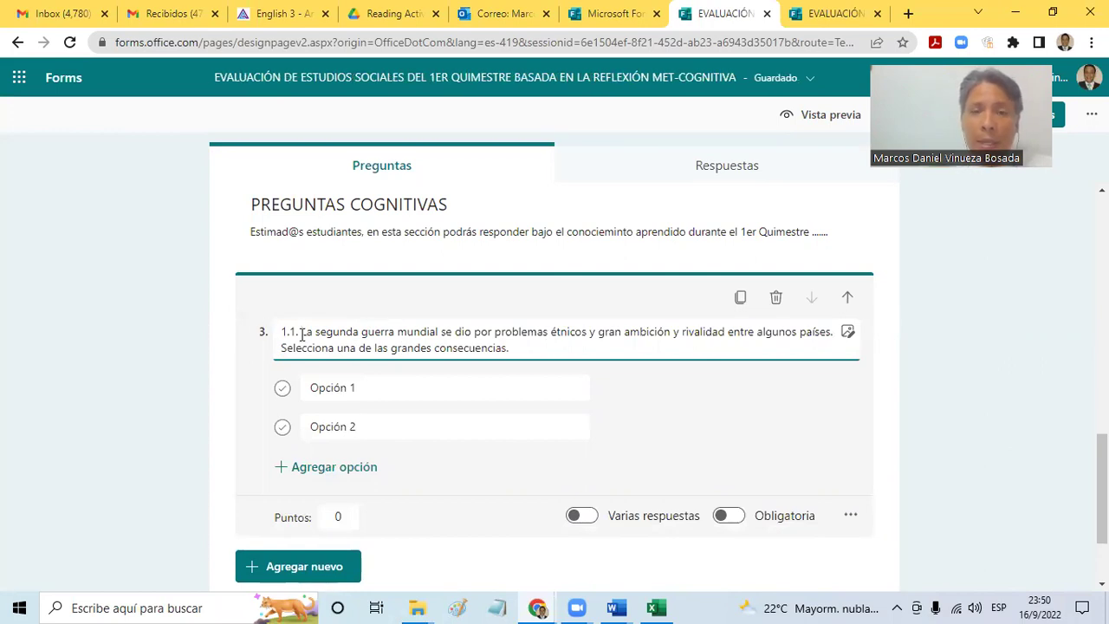
{"action": "left_click", "coordinate": [301, 333]}
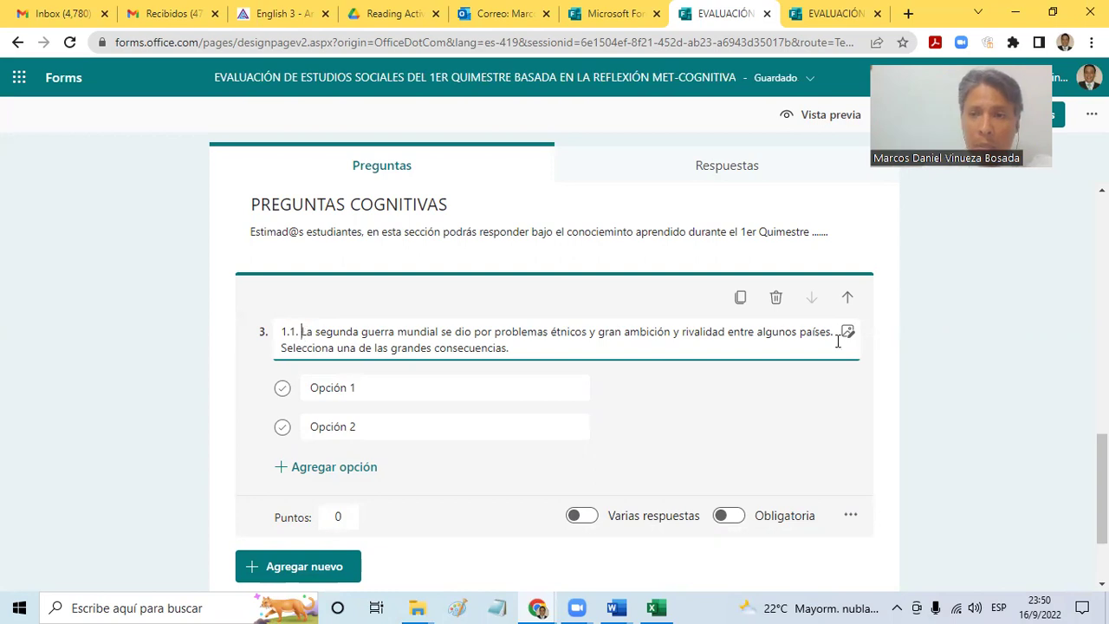
{"action": "left_click", "coordinate": [731, 353]}
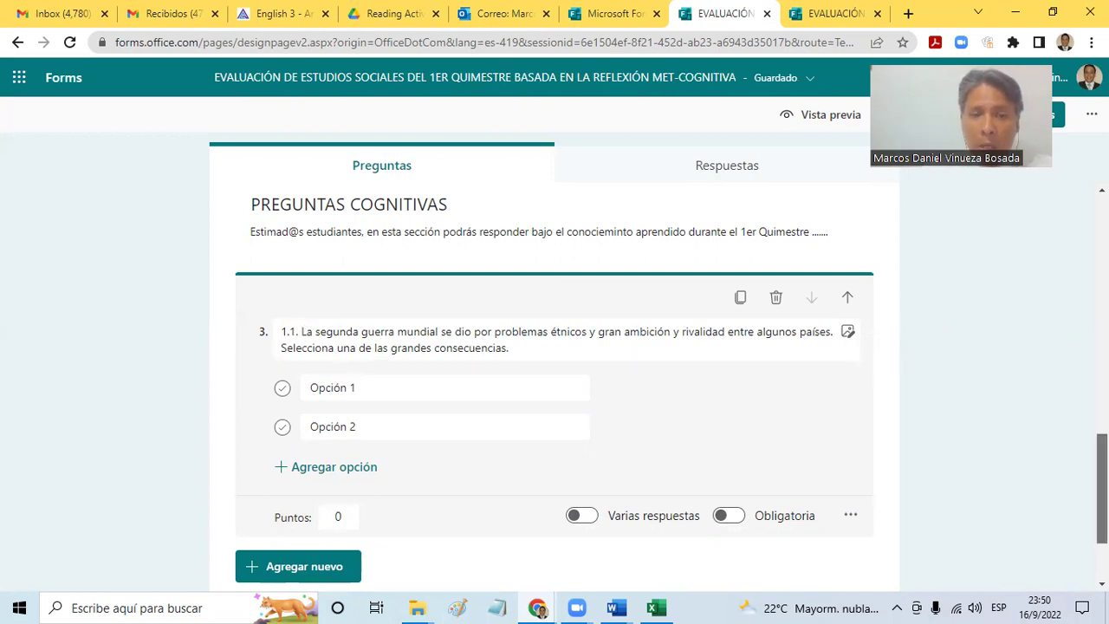
Copy answer options A to D of question 1.1 from the Word document and paste them into question 3, starting at its first option
{"action": "key", "text": "alt+Tab"}
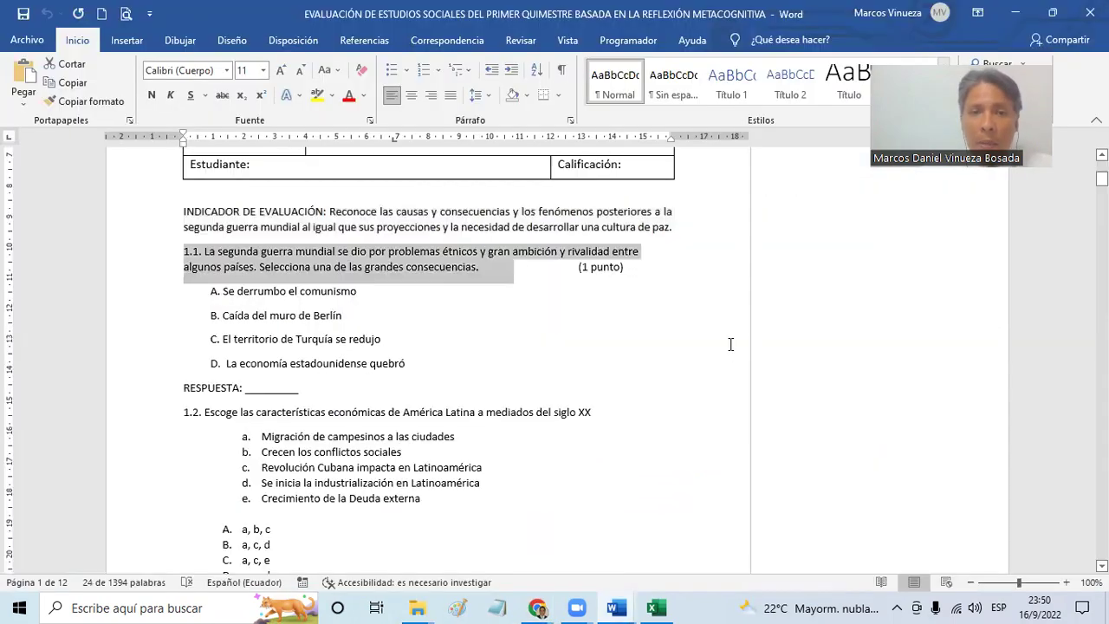
{"action": "left_click_drag", "start_coordinate": [205, 294], "coordinate": [420, 362]}
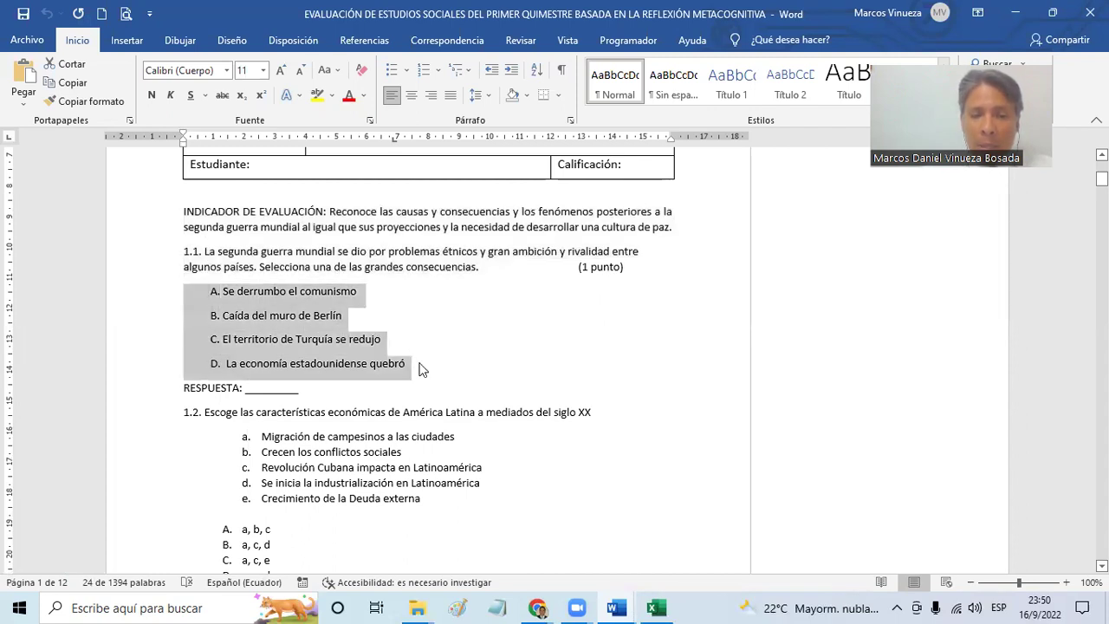
{"action": "key", "text": "alt+Tab"}
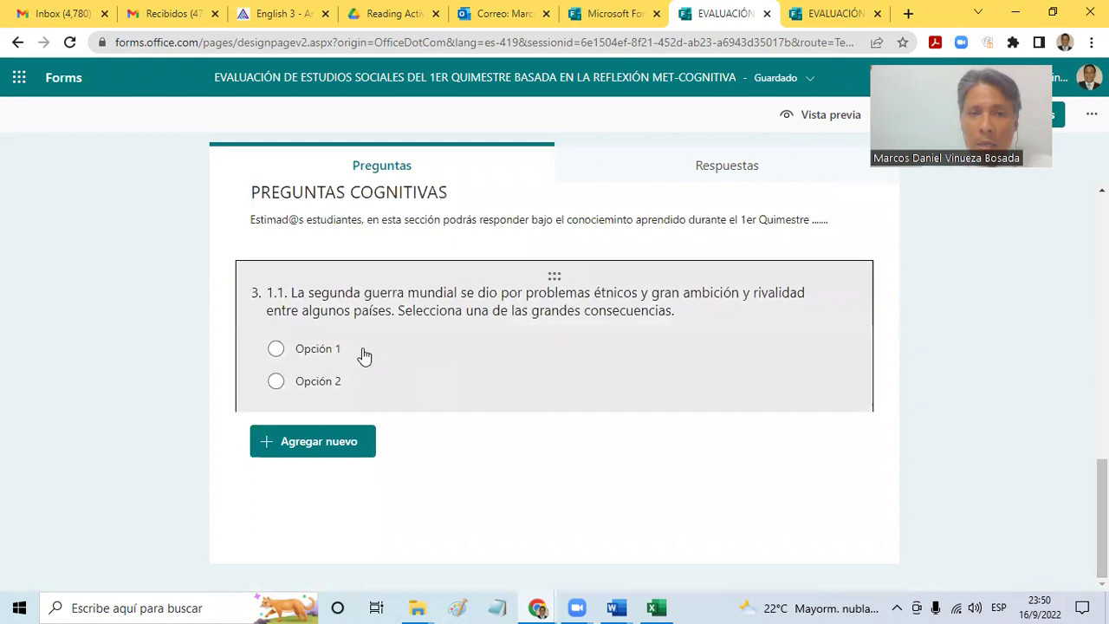
{"action": "left_click", "coordinate": [362, 348]}
{"action": "left_click", "coordinate": [355, 373]}
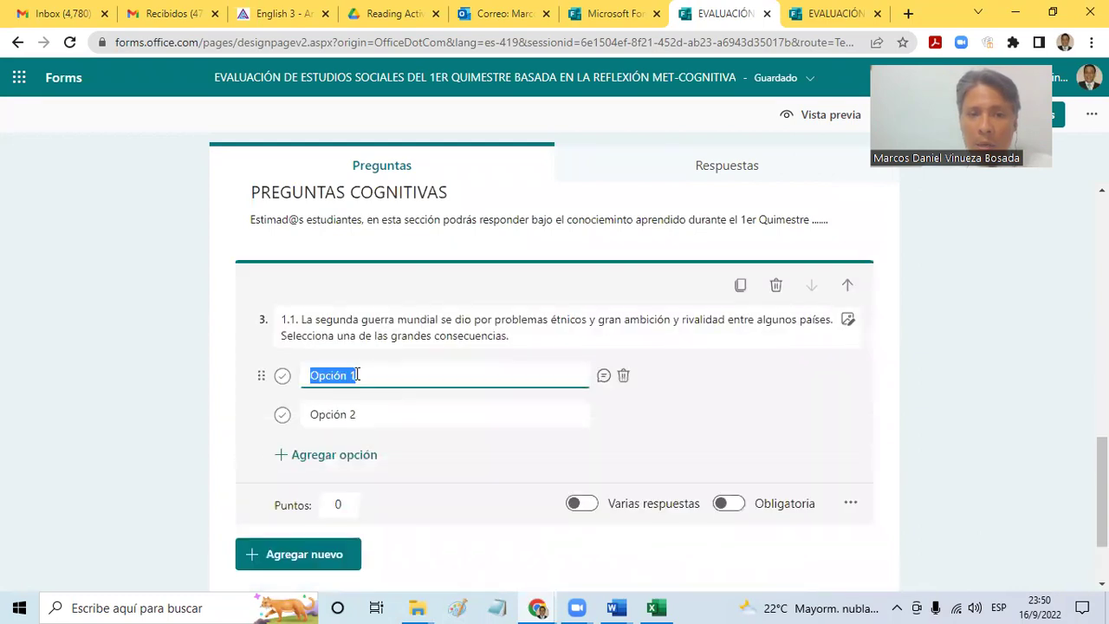
{"action": "key", "text": "ctrl+v"}
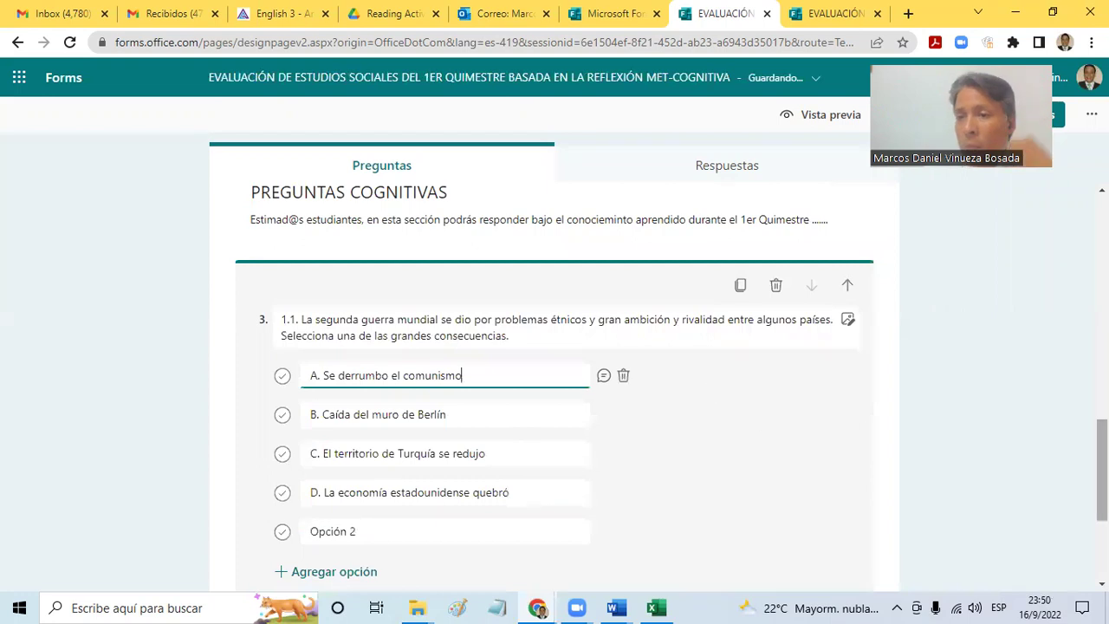
Mark "B. Caída del muro de Berlín" as the correct answer of question 3
{"action": "scroll", "coordinate": [689, 425], "scroll_direction": "down", "scroll_amount": 1}
{"action": "left_click", "coordinate": [688, 425]}
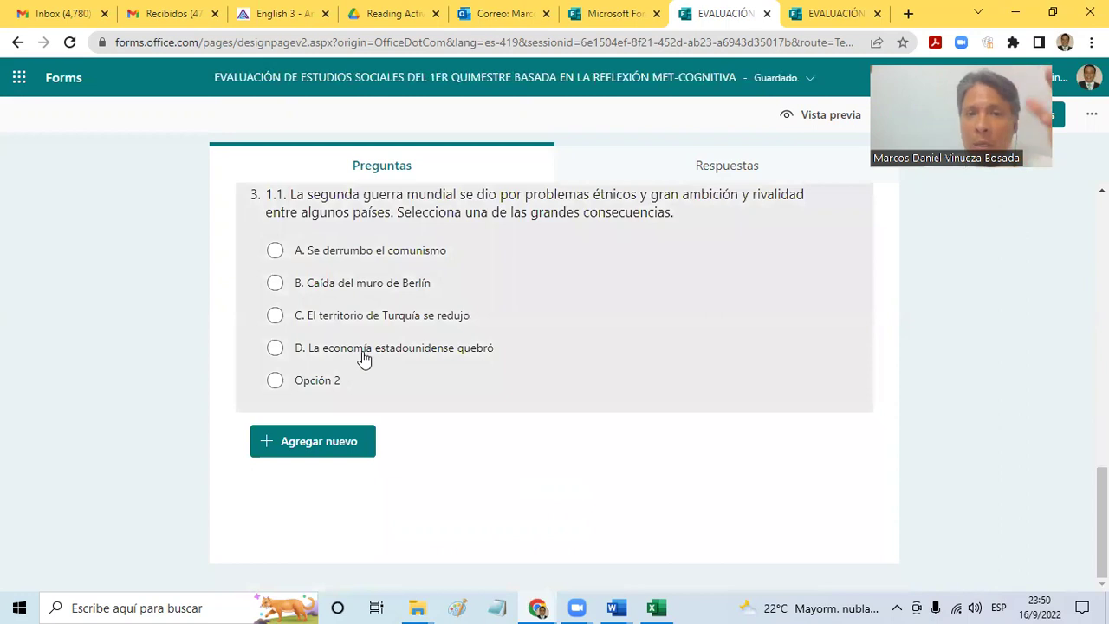
{"action": "left_click", "coordinate": [272, 291]}
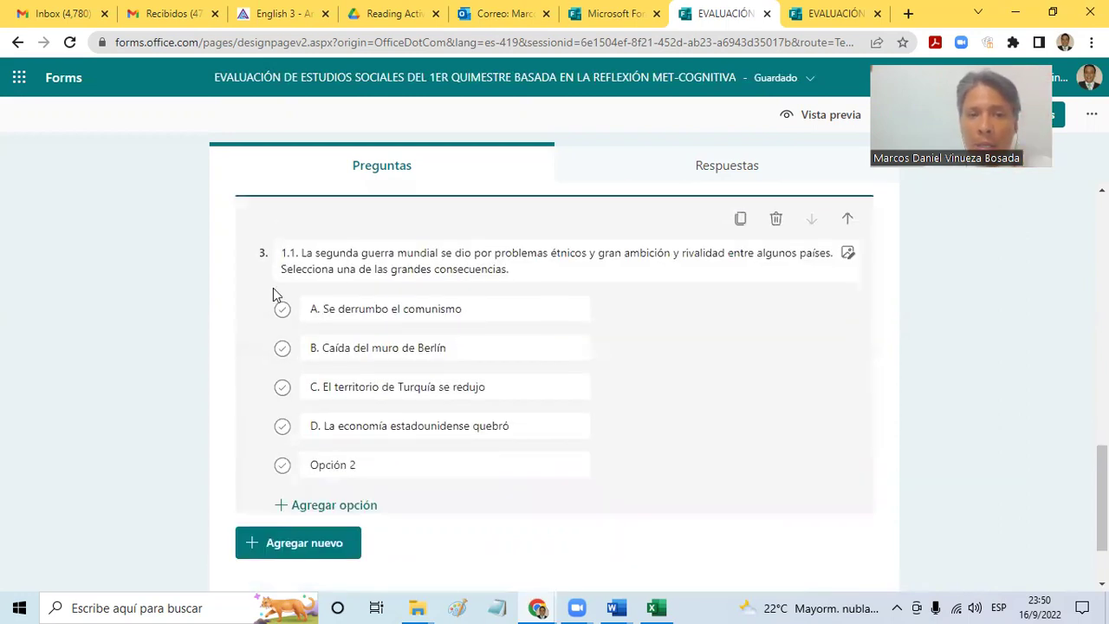
{"action": "left_click", "coordinate": [282, 349]}
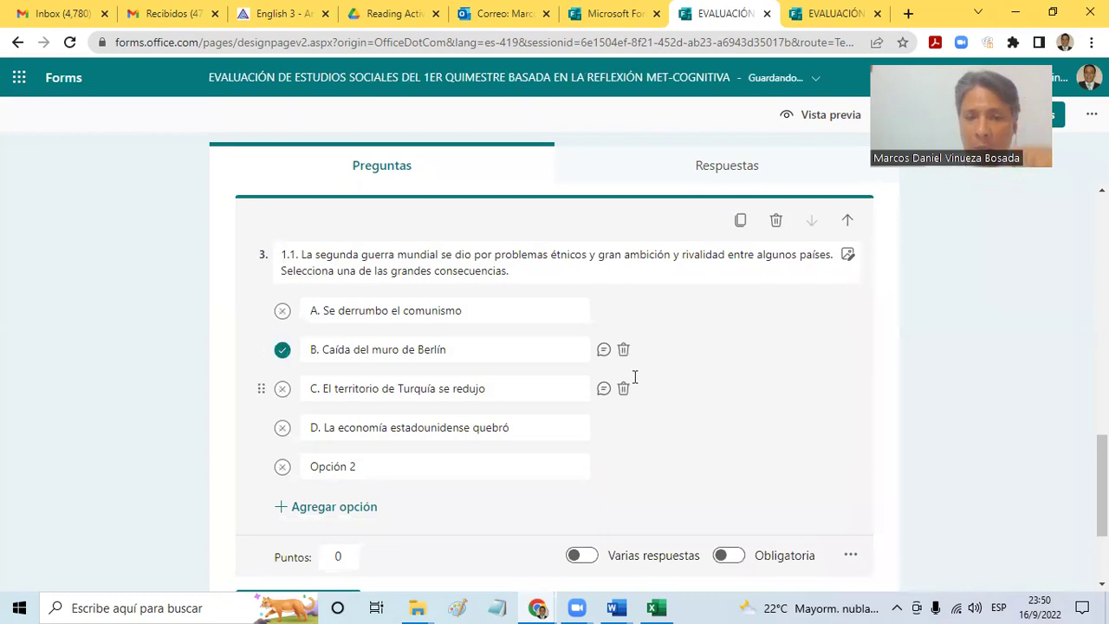
Make question 3 required and allow multiple answers for it
{"action": "scroll", "coordinate": [555, 389], "scroll_direction": "down", "scroll_amount": 3}
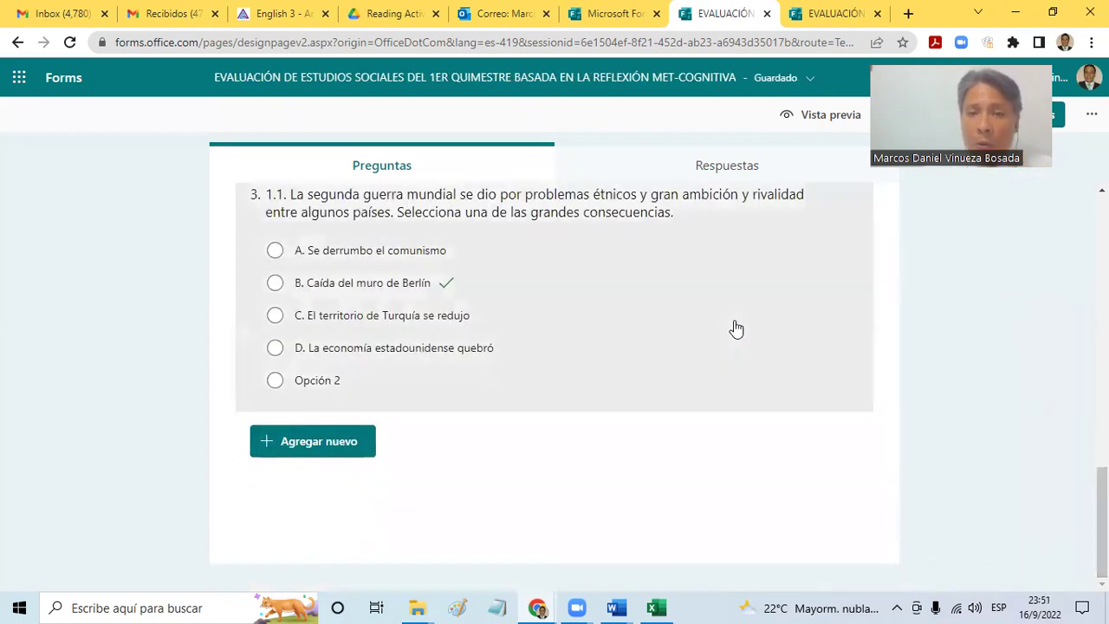
{"action": "left_click", "coordinate": [733, 326]}
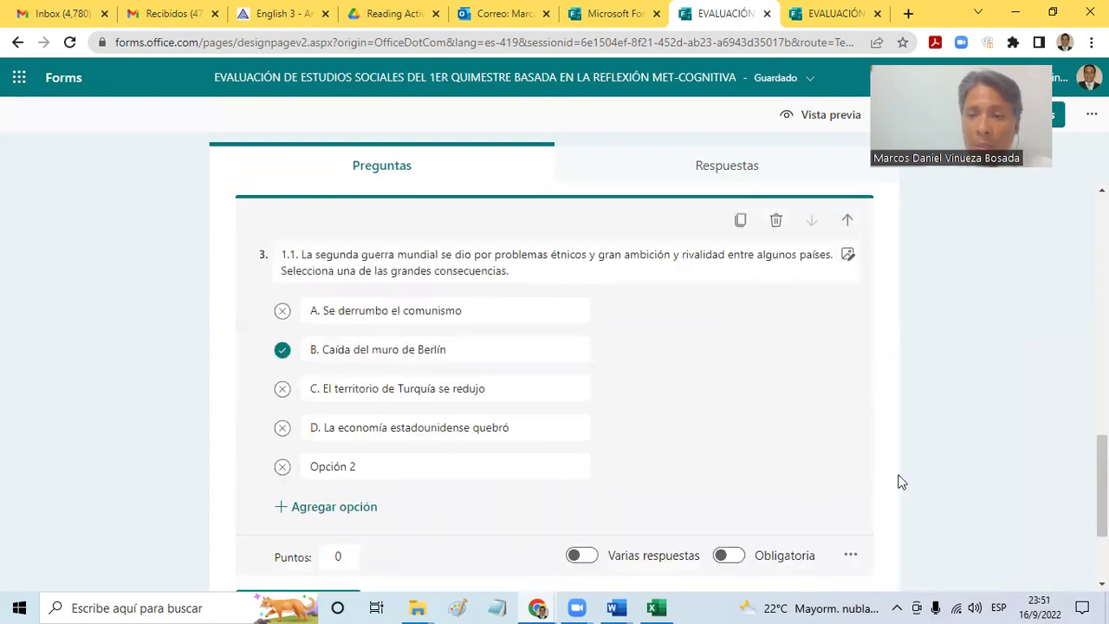
{"action": "scroll", "coordinate": [901, 482], "scroll_direction": "down", "scroll_amount": 2}
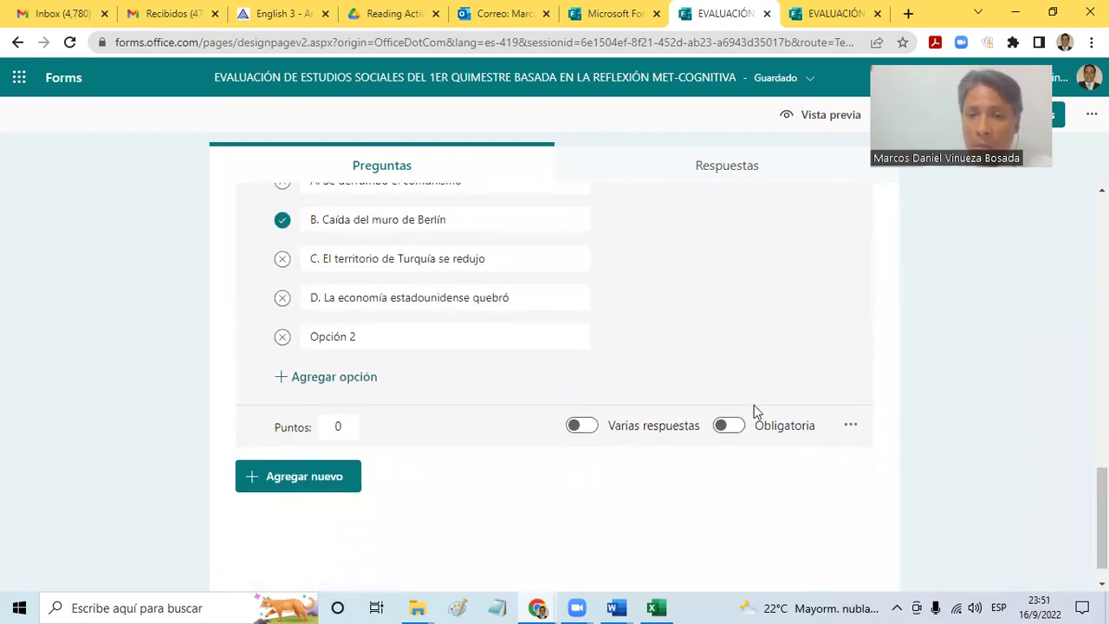
{"action": "left_click", "coordinate": [729, 426]}
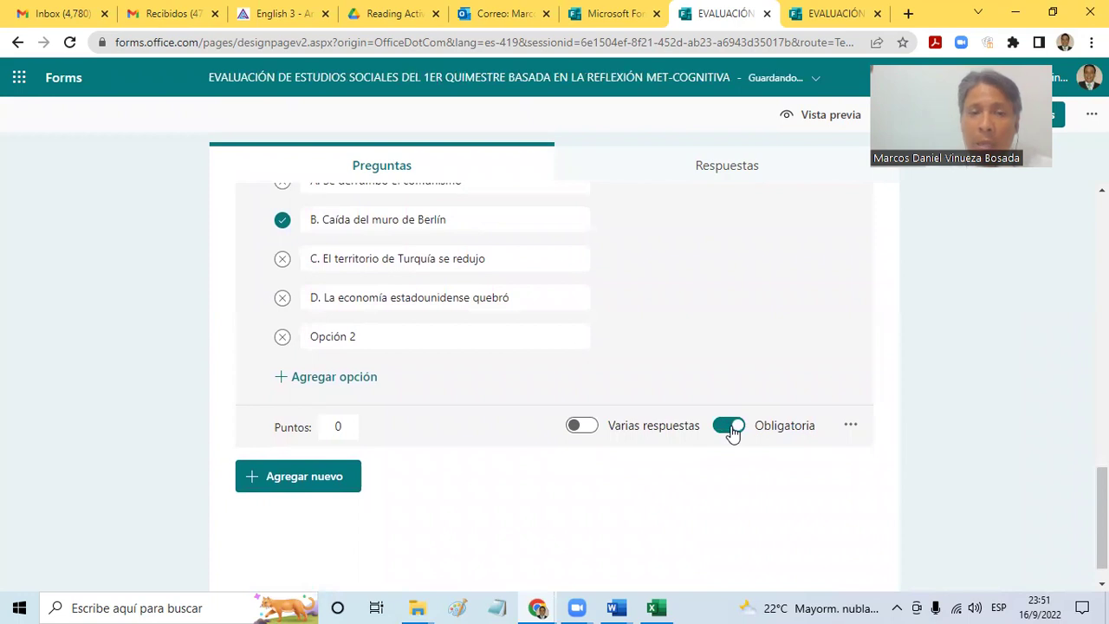
{"action": "left_click", "coordinate": [576, 426]}
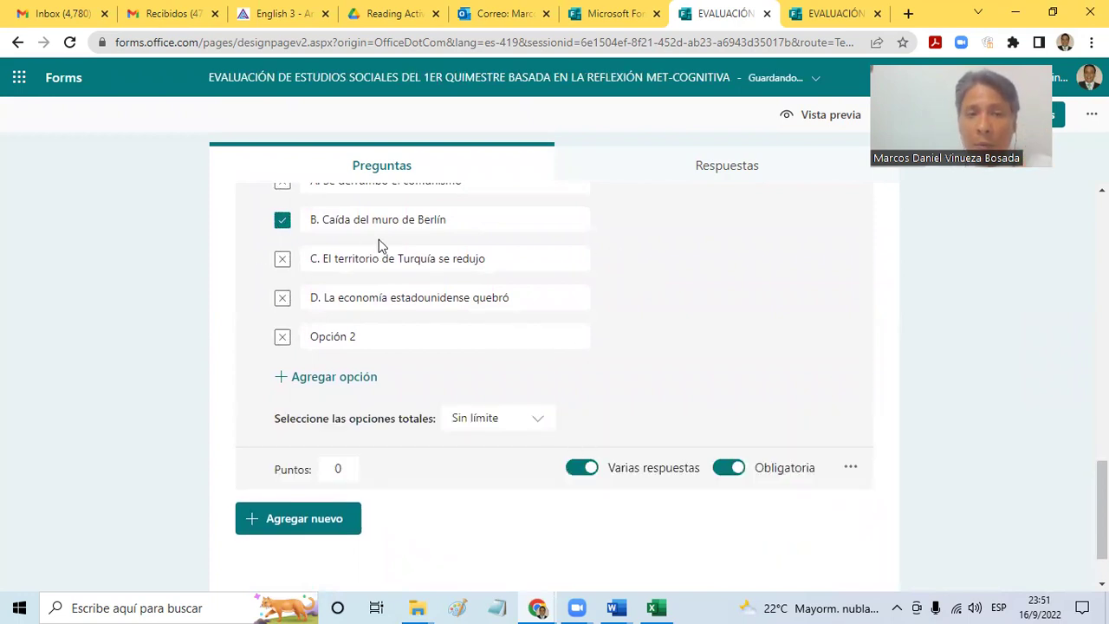
{"action": "left_click", "coordinate": [425, 259]}
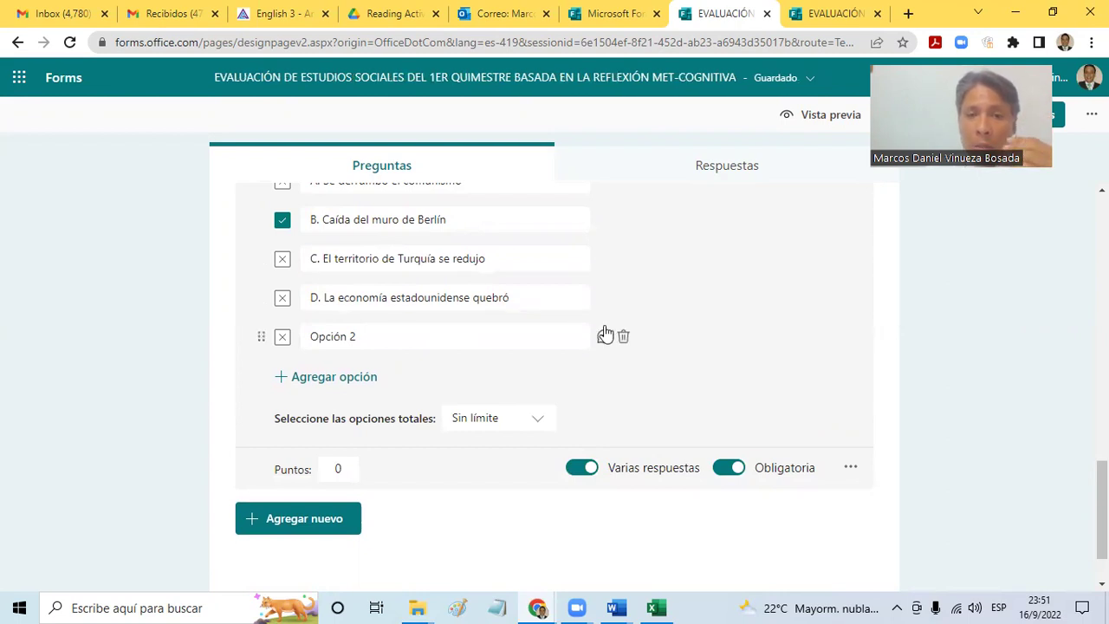
Preview the quiz and choose 10mo A as the student's class
{"action": "left_click", "coordinate": [831, 119]}
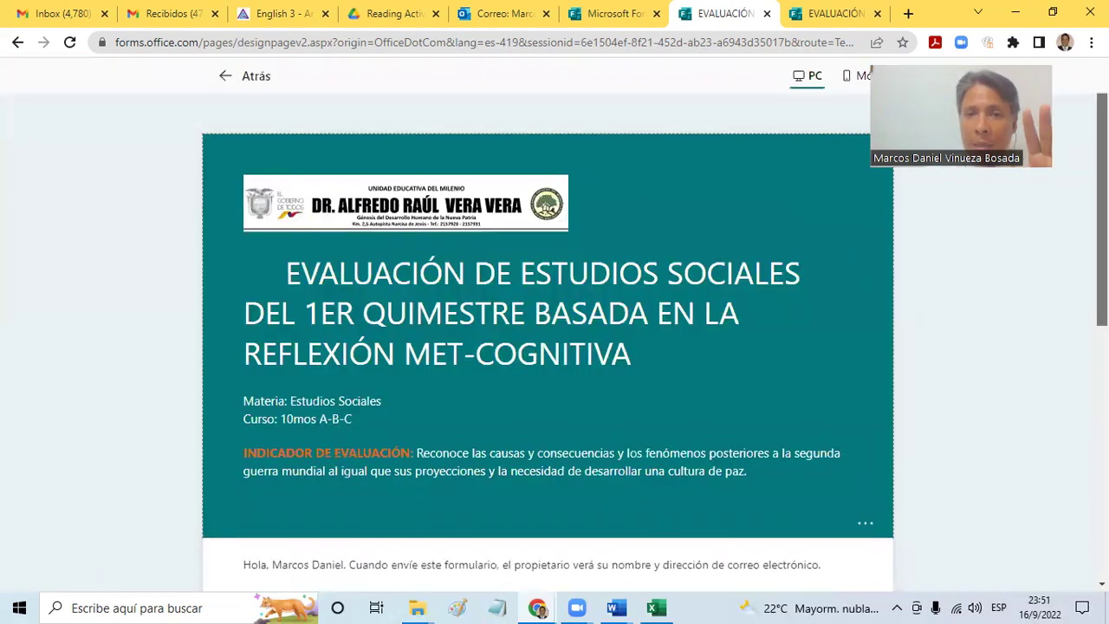
{"action": "scroll", "coordinate": [554, 347], "scroll_direction": "down", "scroll_amount": 2}
{"action": "scroll", "coordinate": [554, 347], "scroll_direction": "down", "scroll_amount": 2}
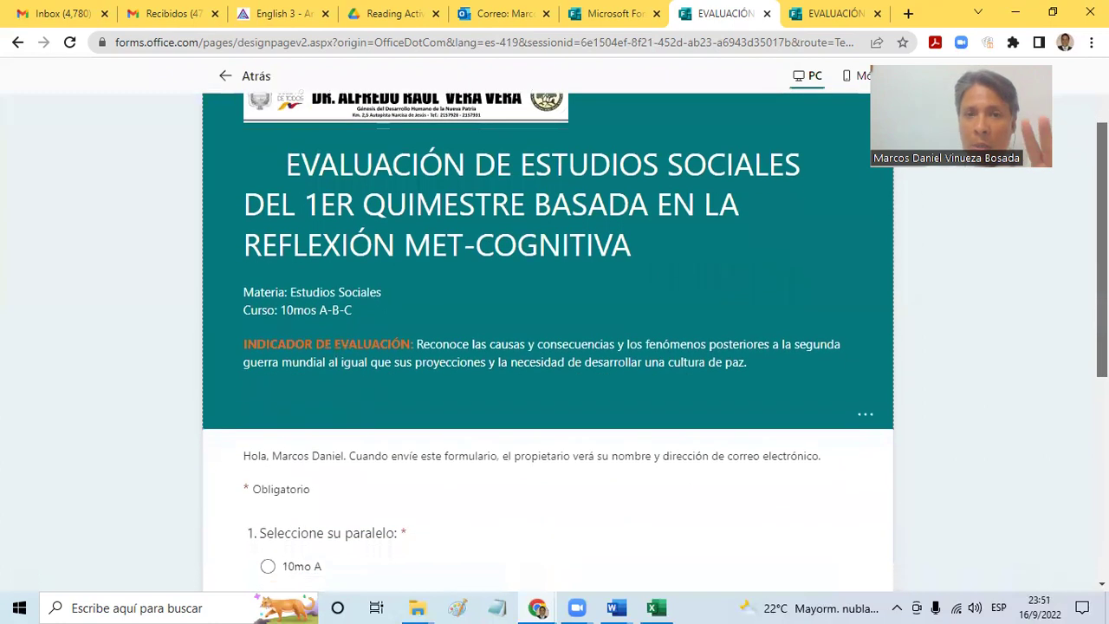
{"action": "scroll", "coordinate": [554, 347], "scroll_direction": "down", "scroll_amount": 3}
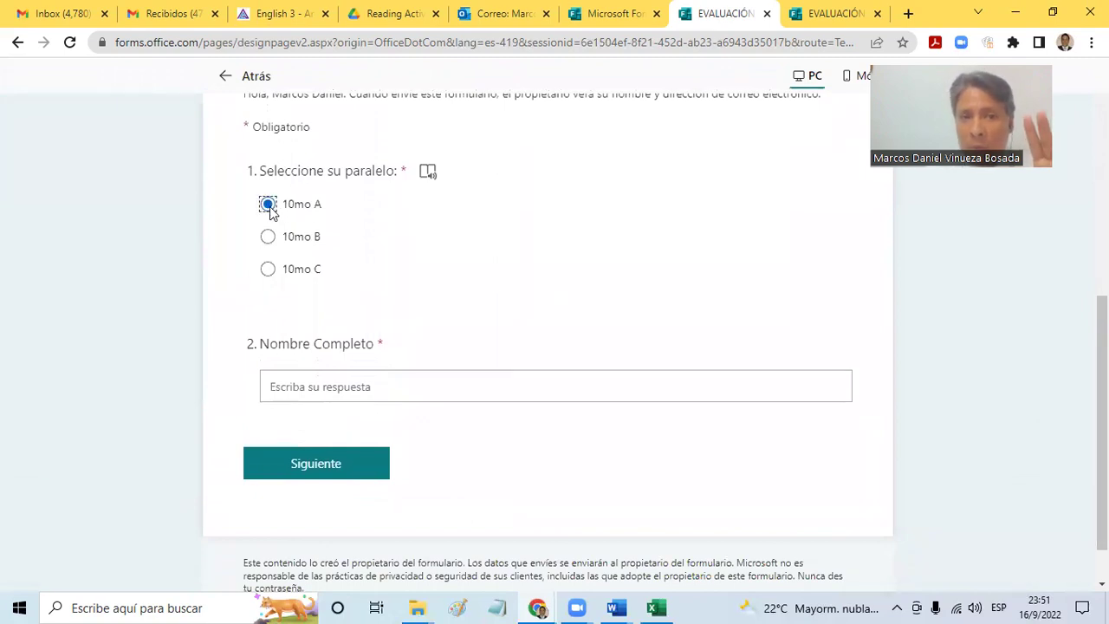
Fill in a sample student name in the preview and continue to the "PREGUNTAS COGNITIVAS" section
{"action": "left_click", "coordinate": [450, 390]}
{"action": "type", "text": "MArco"}
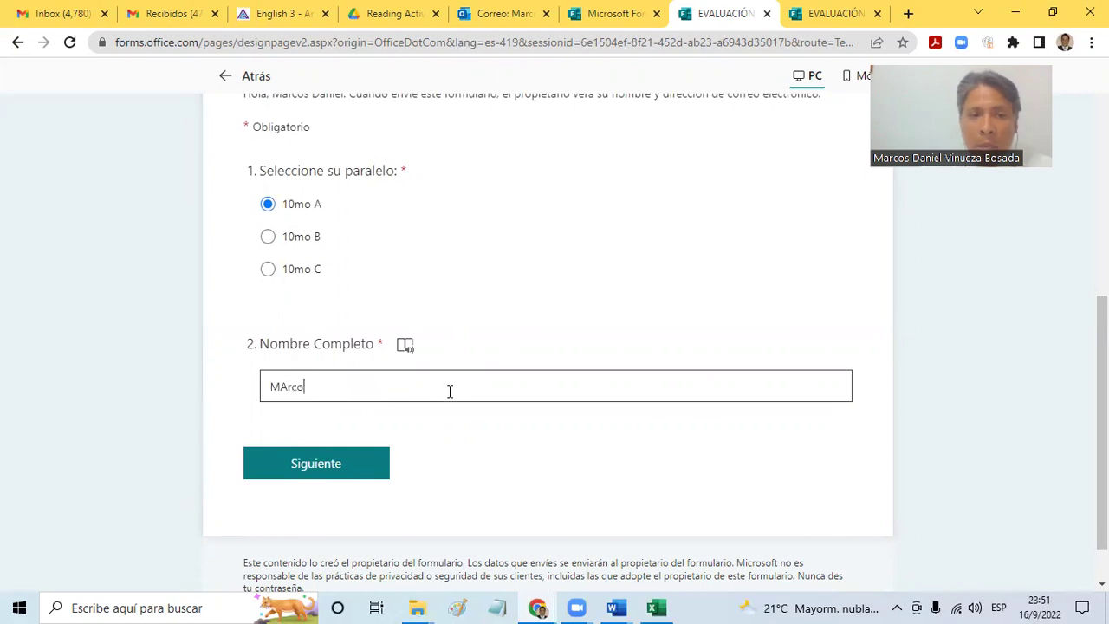
{"action": "type", "text": "MArco"}
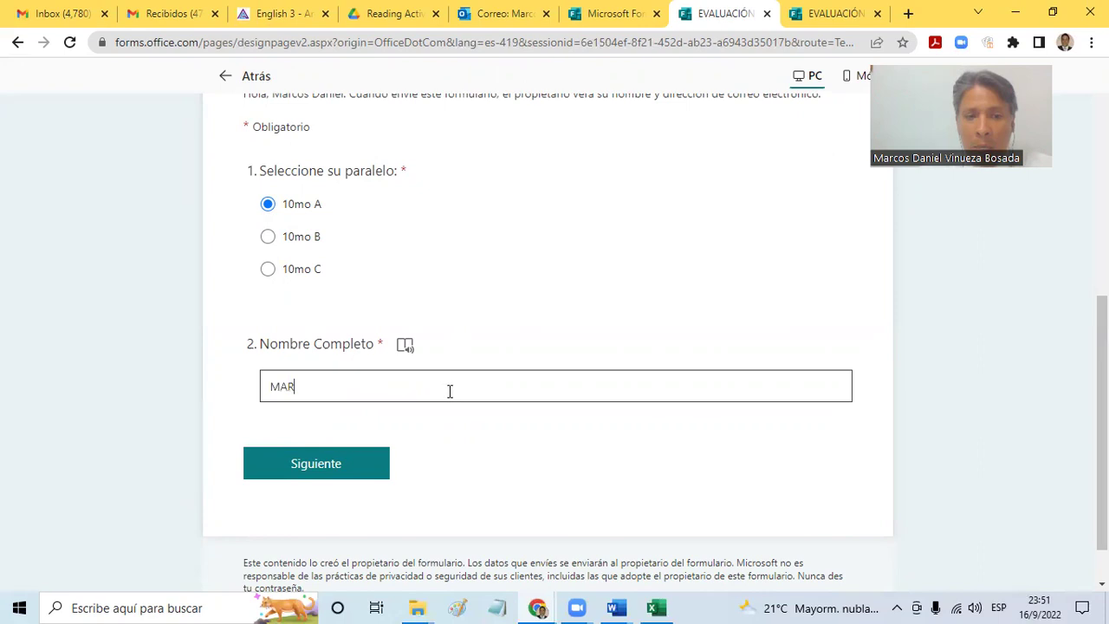
{"action": "type", "text": "OS"}
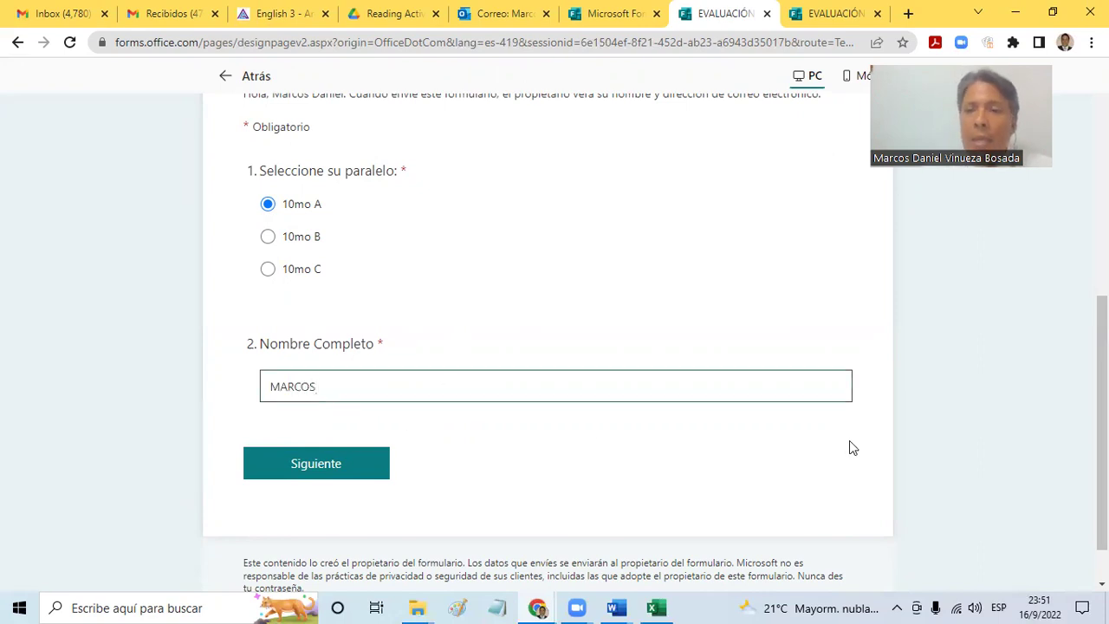
{"action": "scroll", "coordinate": [614, 436], "scroll_direction": "down", "scroll_amount": 1}
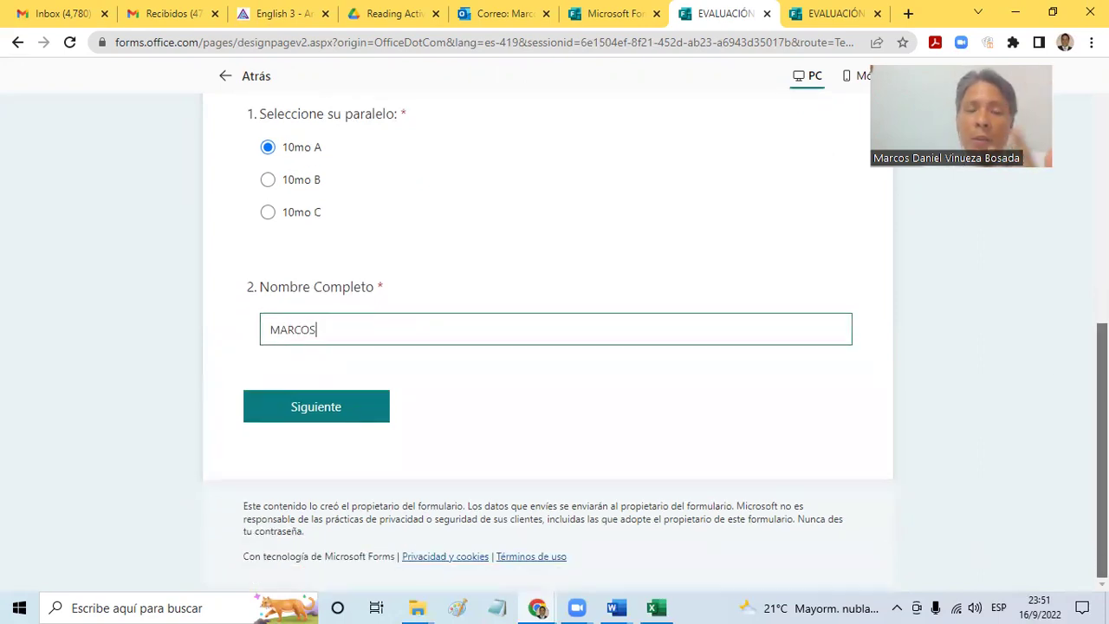
{"action": "left_click", "coordinate": [371, 405]}
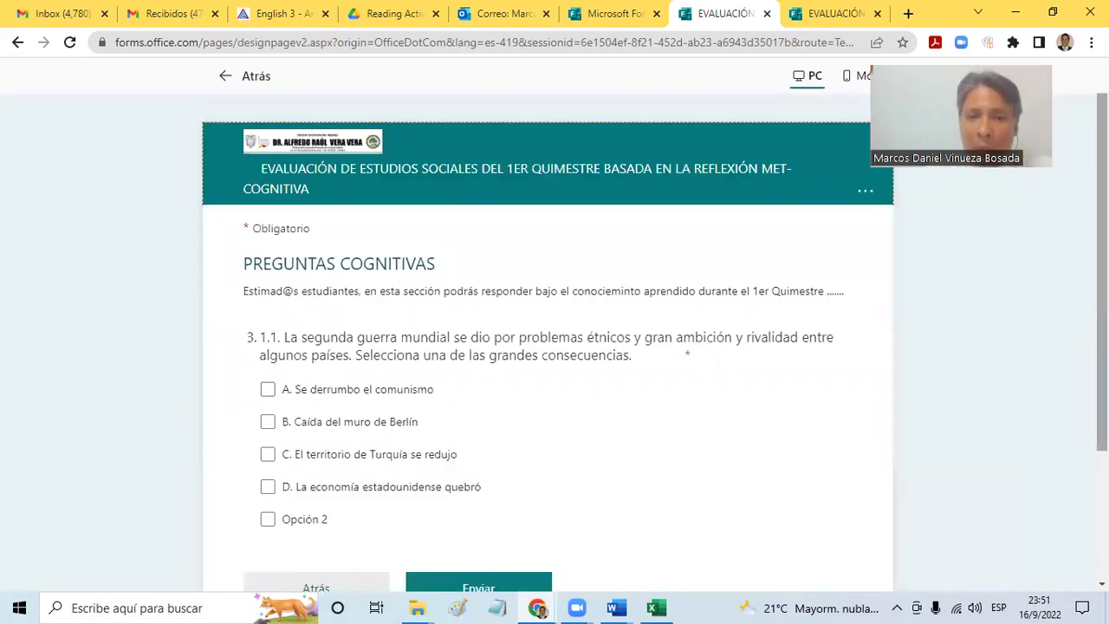
Test multiple selection on question 3 in the preview by choosing options A, B, C and D
{"action": "left_click_drag", "start_coordinate": [509, 293], "coordinate": [670, 290]}
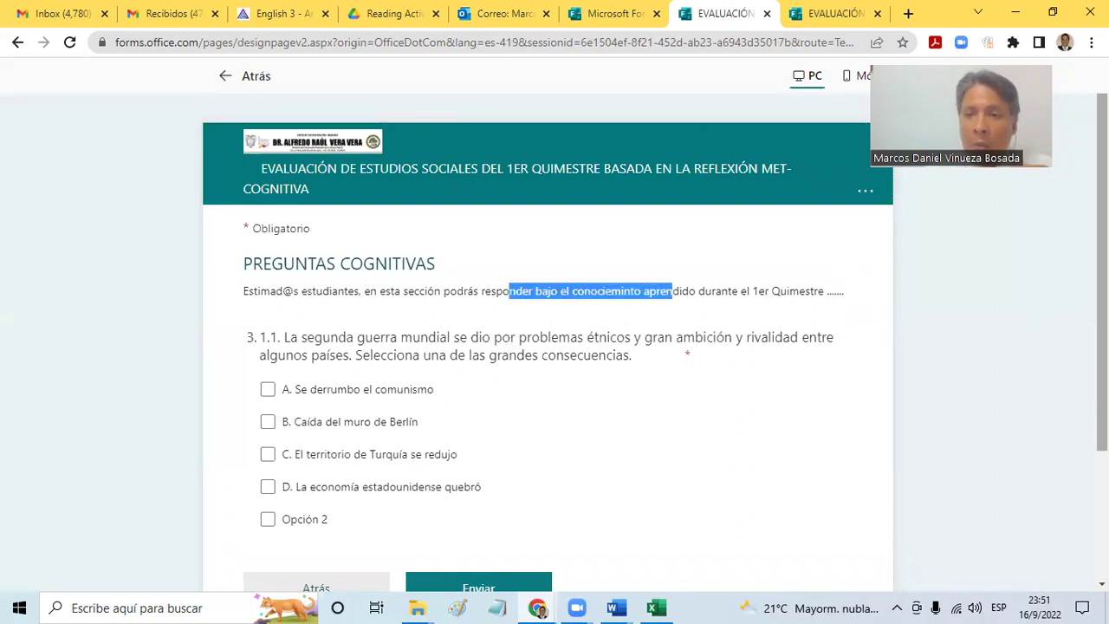
{"action": "scroll", "coordinate": [547, 347], "scroll_direction": "down", "scroll_amount": 2}
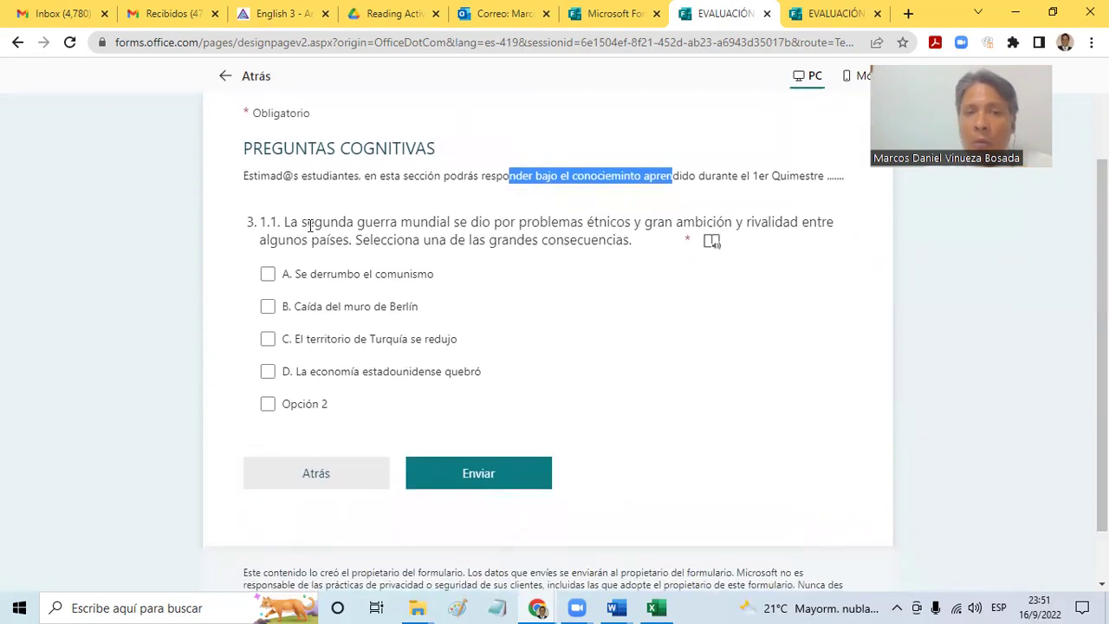
{"action": "left_click", "coordinate": [267, 307]}
{"action": "left_click", "coordinate": [267, 274]}
{"action": "left_click", "coordinate": [268, 341]}
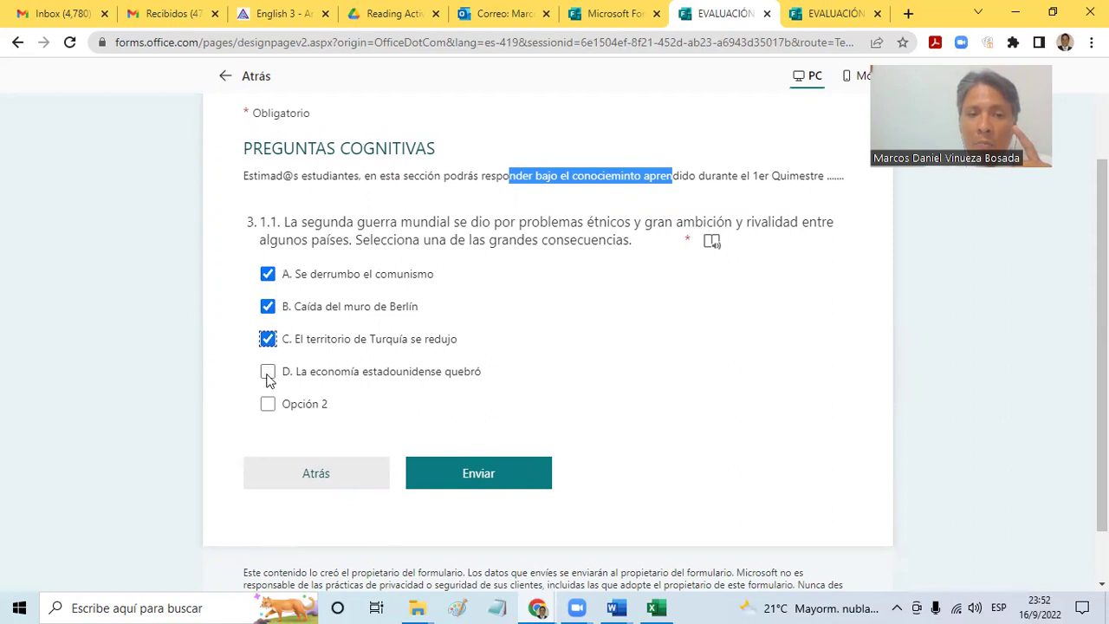
{"action": "left_click", "coordinate": [268, 373]}
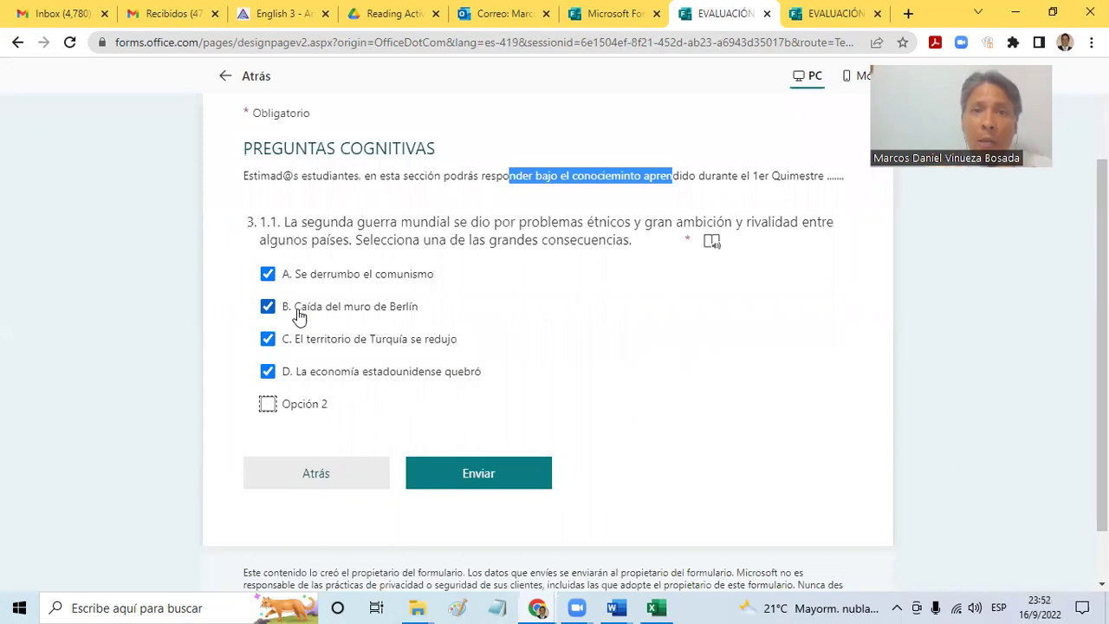
Return to editing the quiz and turn off multiple answers for question 3
{"action": "left_click", "coordinate": [250, 78]}
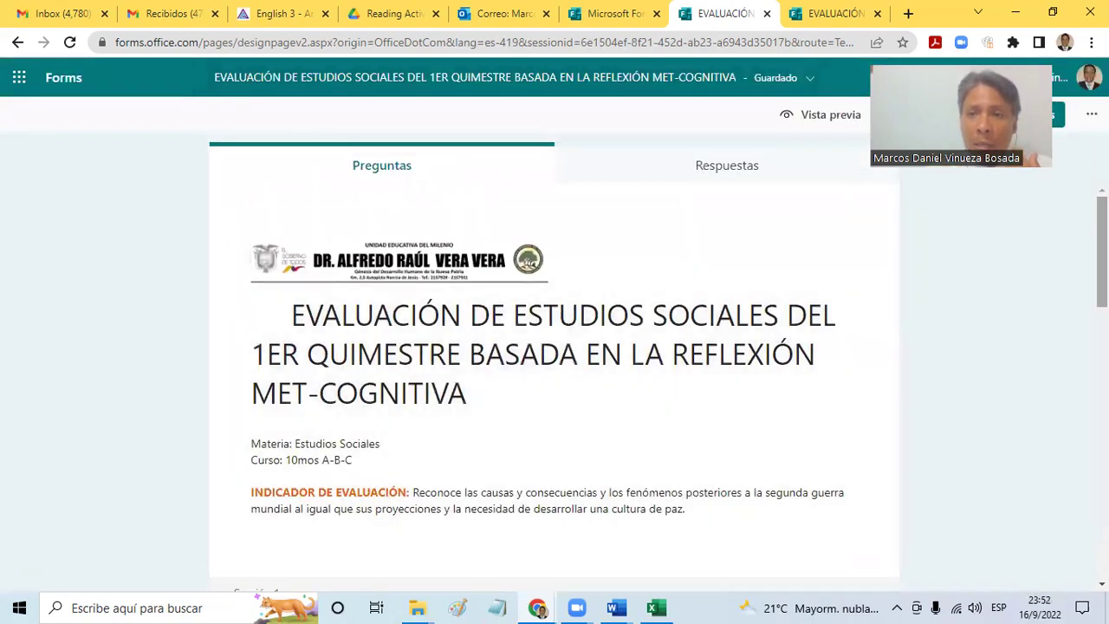
{"action": "scroll", "coordinate": [554, 389], "scroll_direction": "down", "scroll_amount": 7}
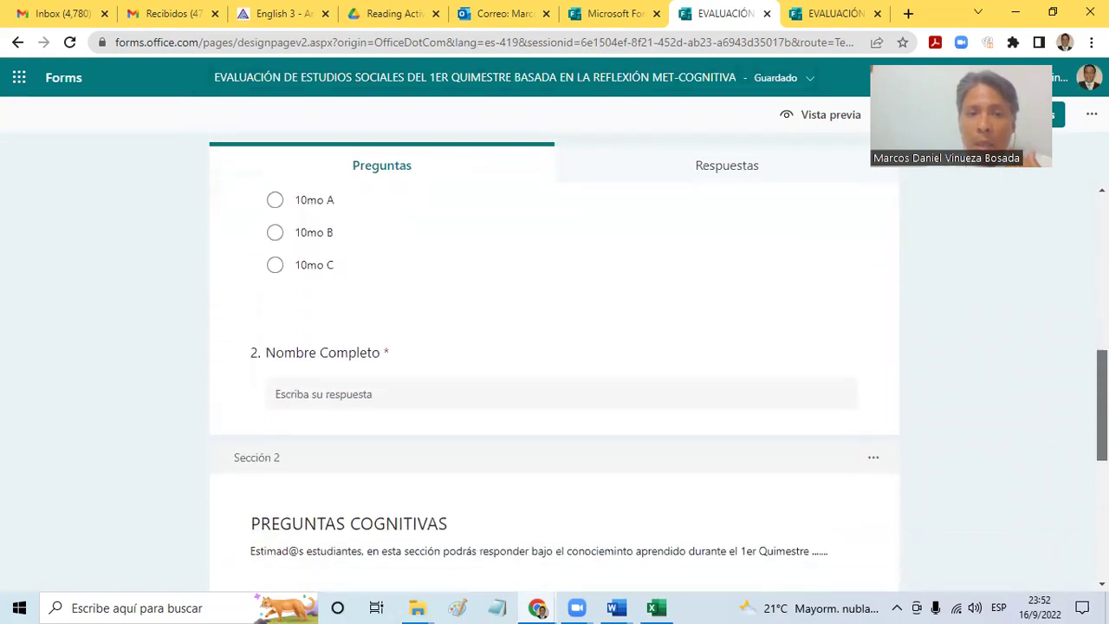
{"action": "scroll", "coordinate": [555, 390], "scroll_direction": "down", "scroll_amount": 4}
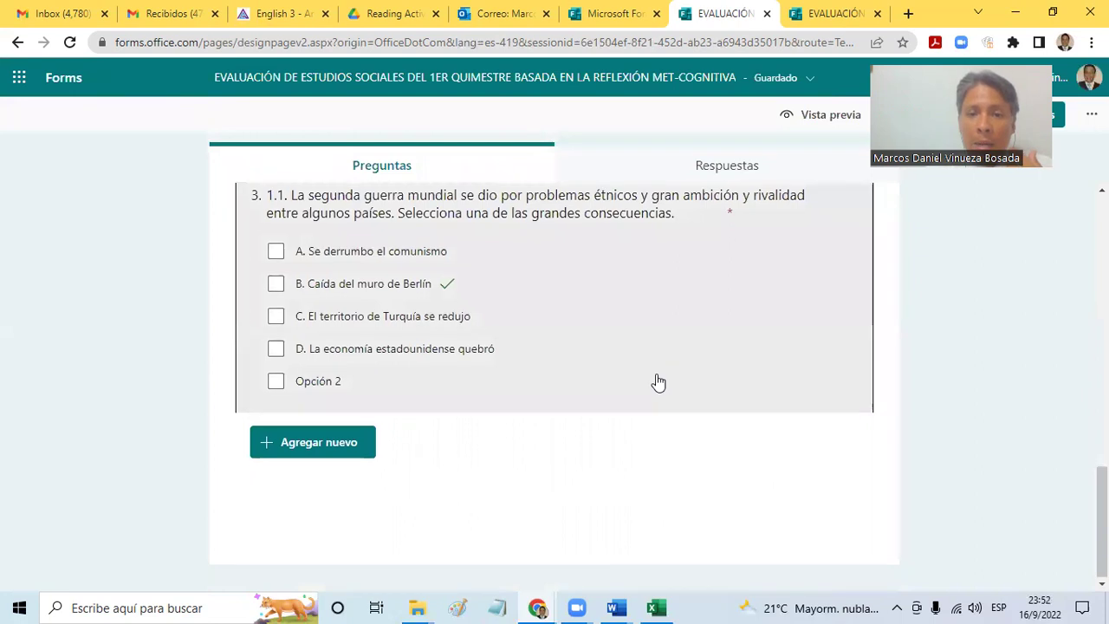
{"action": "left_click", "coordinate": [656, 378]}
{"action": "scroll", "coordinate": [877, 413], "scroll_direction": "down", "scroll_amount": 3}
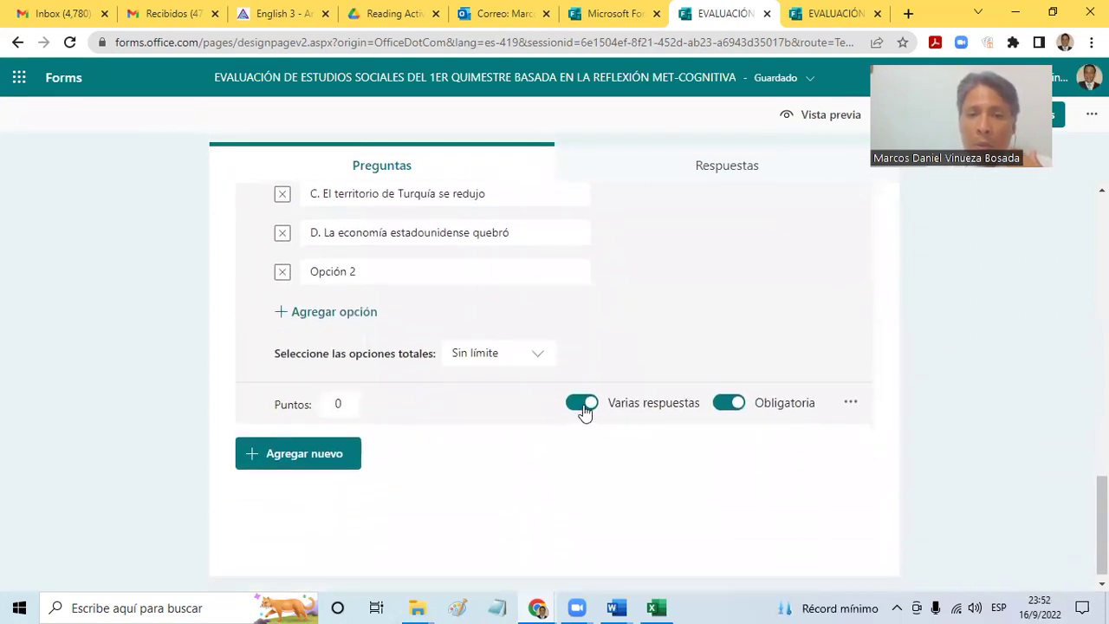
{"action": "left_click", "coordinate": [581, 405]}
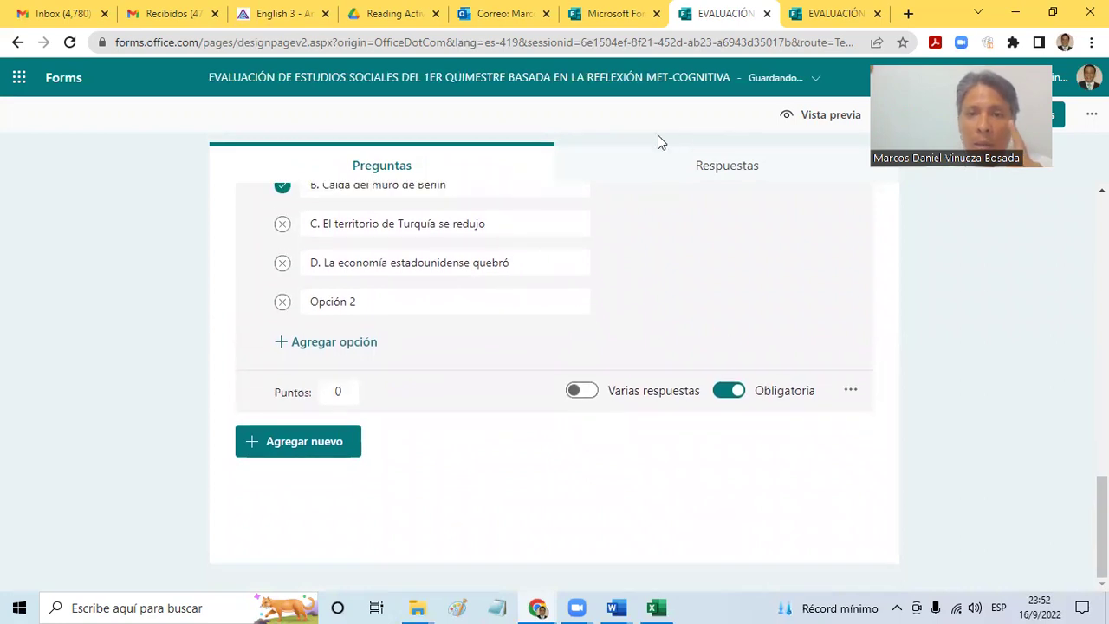
Preview the quiz again and choose 10mo B as the student's class
{"action": "left_click", "coordinate": [826, 124]}
{"action": "scroll", "coordinate": [555, 347], "scroll_direction": "down", "scroll_amount": 6}
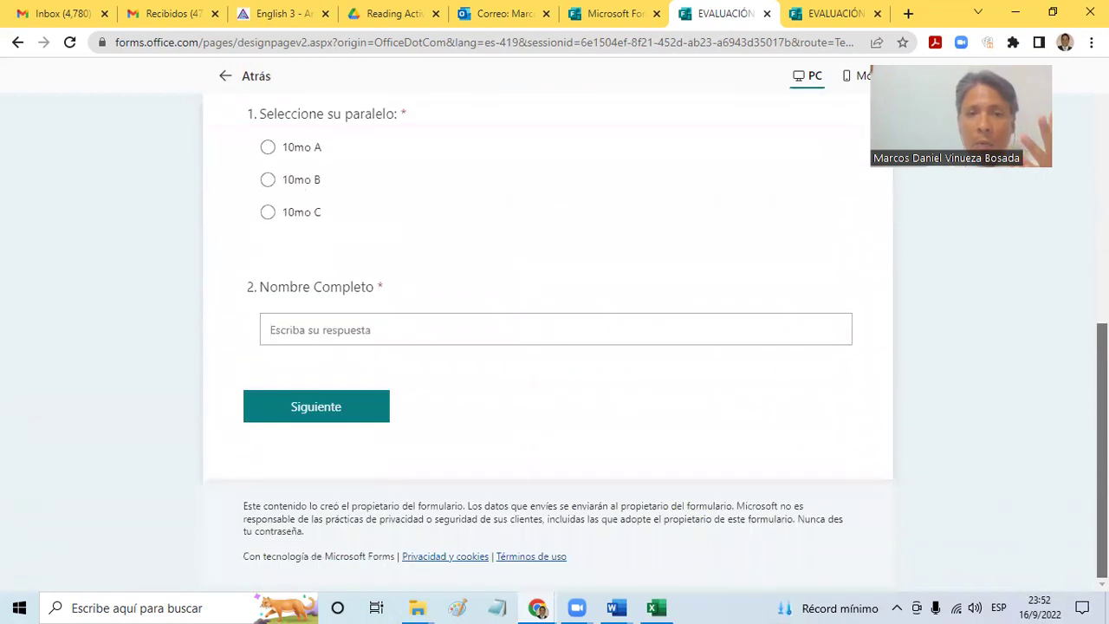
{"action": "left_click", "coordinate": [314, 181]}
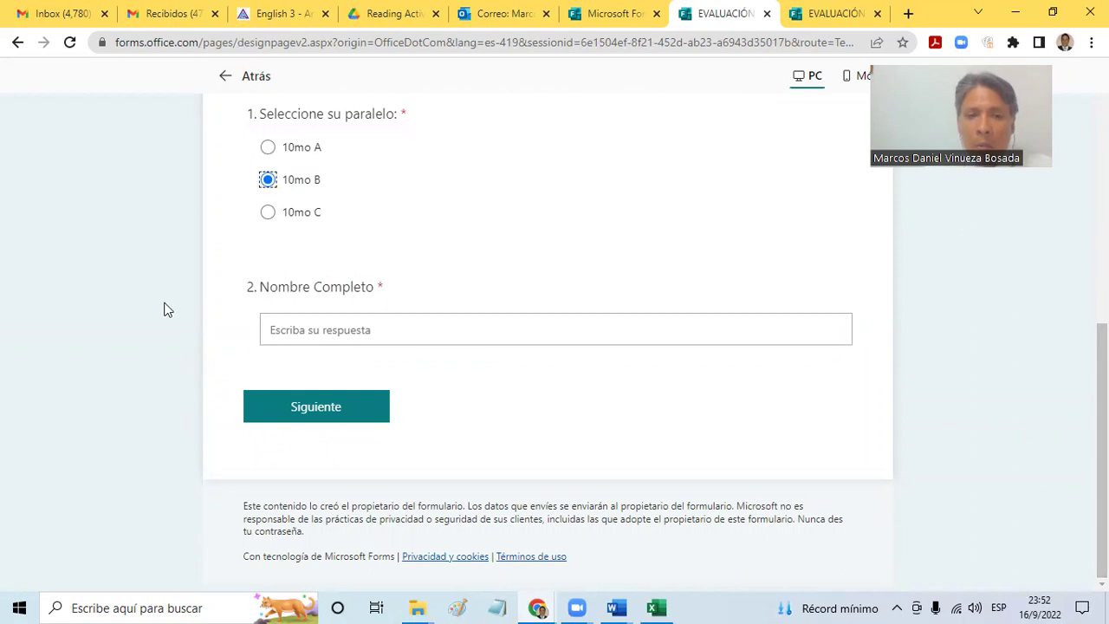
Enter a sample student name in the preview and continue to the "PREGUNTAS COGNITIVAS" section
{"action": "left_click", "coordinate": [326, 330]}
{"action": "type", "text": "maRCOS"}
{"action": "key", "text": "BackSpace"}
{"action": "key", "text": "BackSpace"}
{"action": "key", "text": "BackSpace"}
{"action": "key", "text": "BackSpace"}
{"action": "key", "text": "BackSpace"}
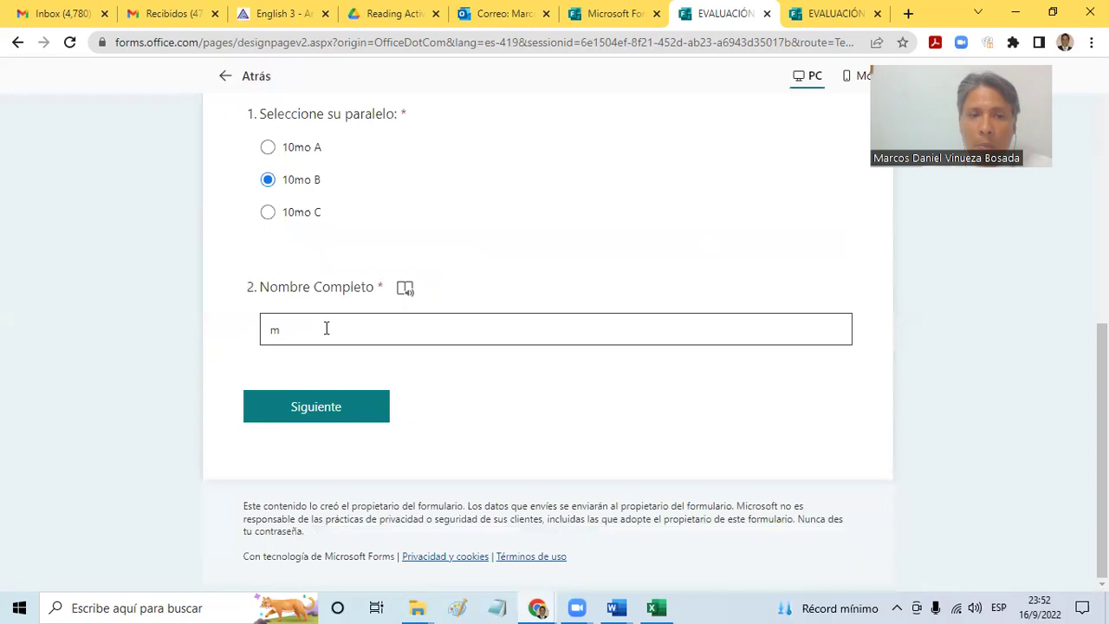
{"action": "type", "text": "MArcos"}
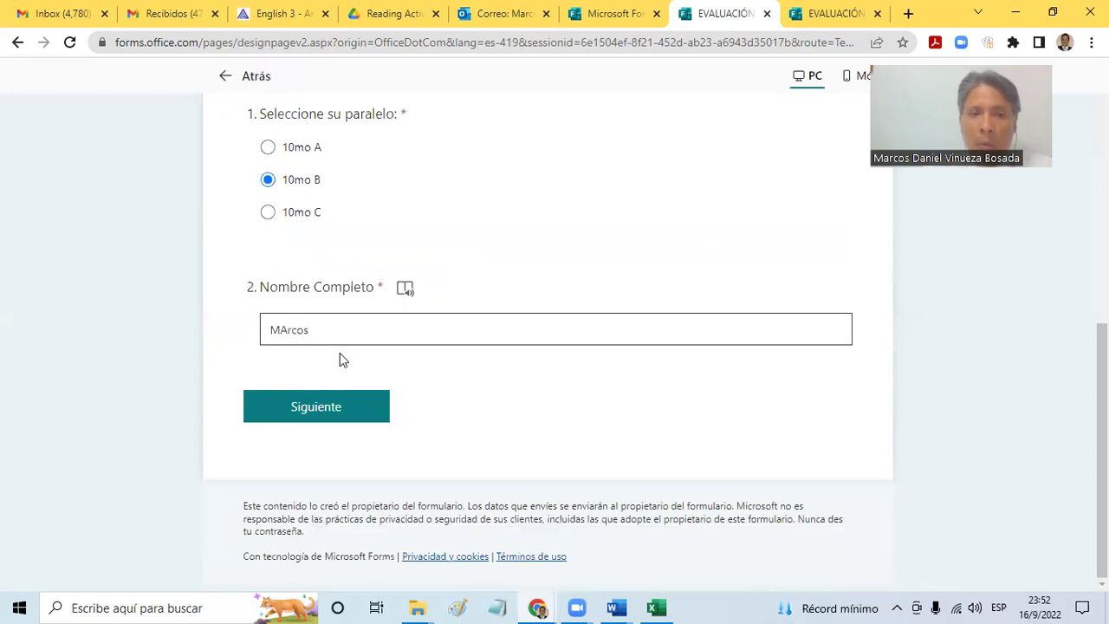
{"action": "left_click", "coordinate": [351, 407]}
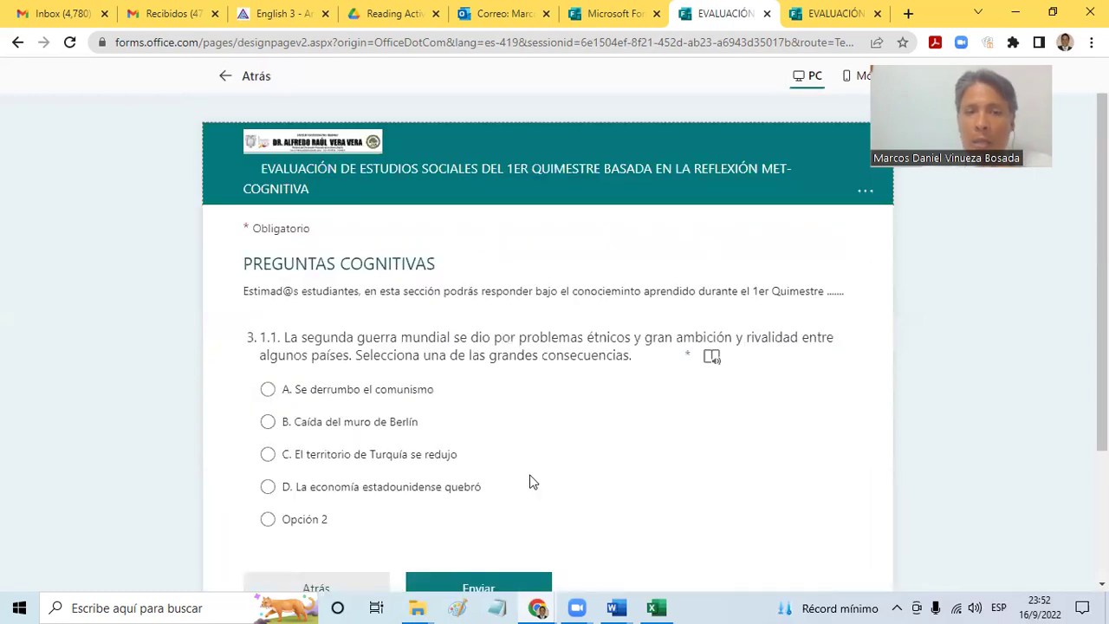
Test single selection on question 3 in the preview by choosing options A to D in turn, finishing on C
{"action": "scroll", "coordinate": [533, 481], "scroll_direction": "down", "scroll_amount": 2}
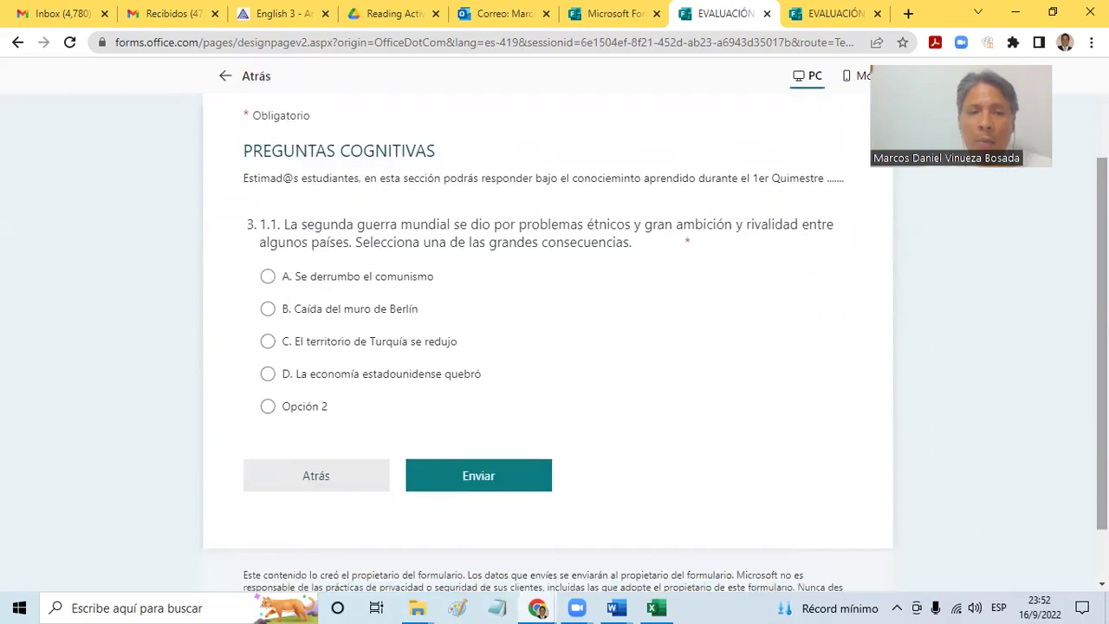
{"action": "left_click", "coordinate": [268, 277]}
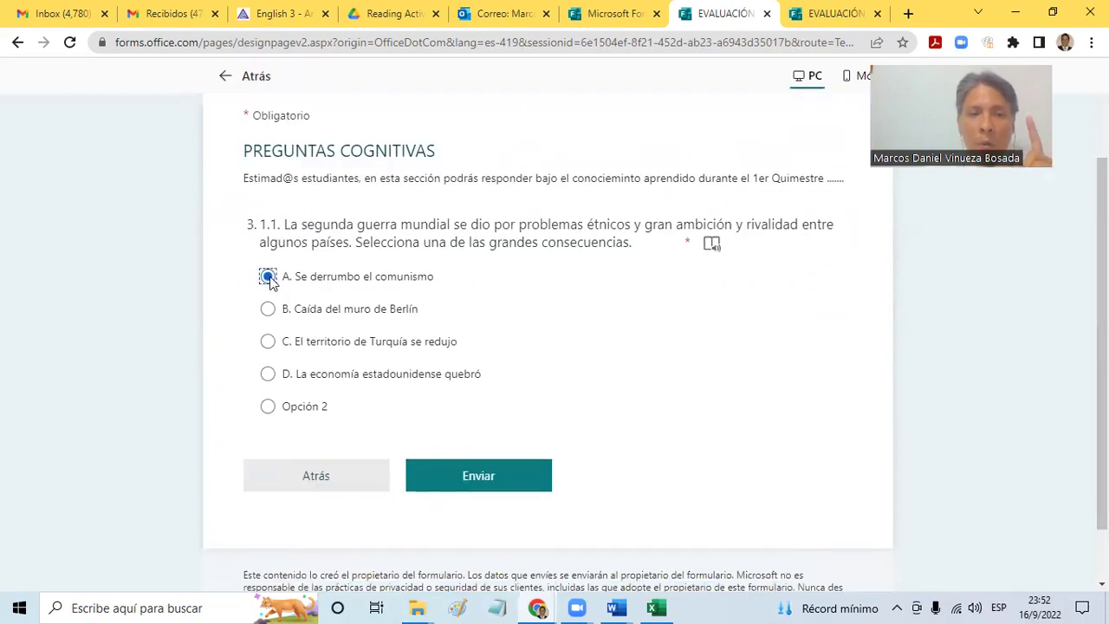
{"action": "left_click", "coordinate": [269, 311]}
{"action": "left_click", "coordinate": [268, 343]}
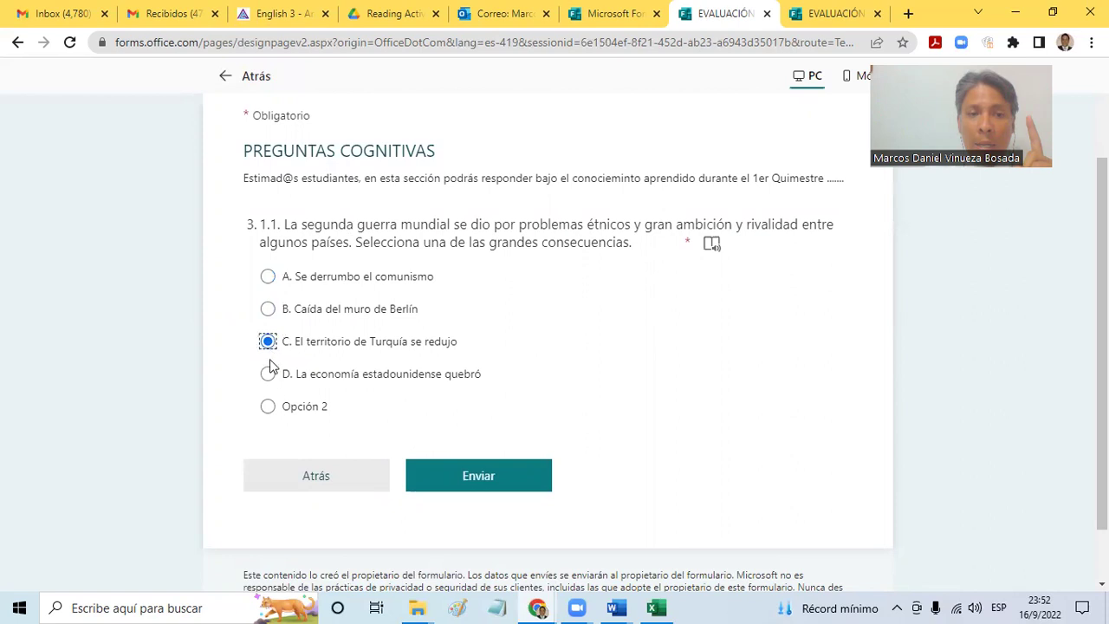
{"action": "left_click", "coordinate": [268, 373]}
{"action": "left_click", "coordinate": [267, 310]}
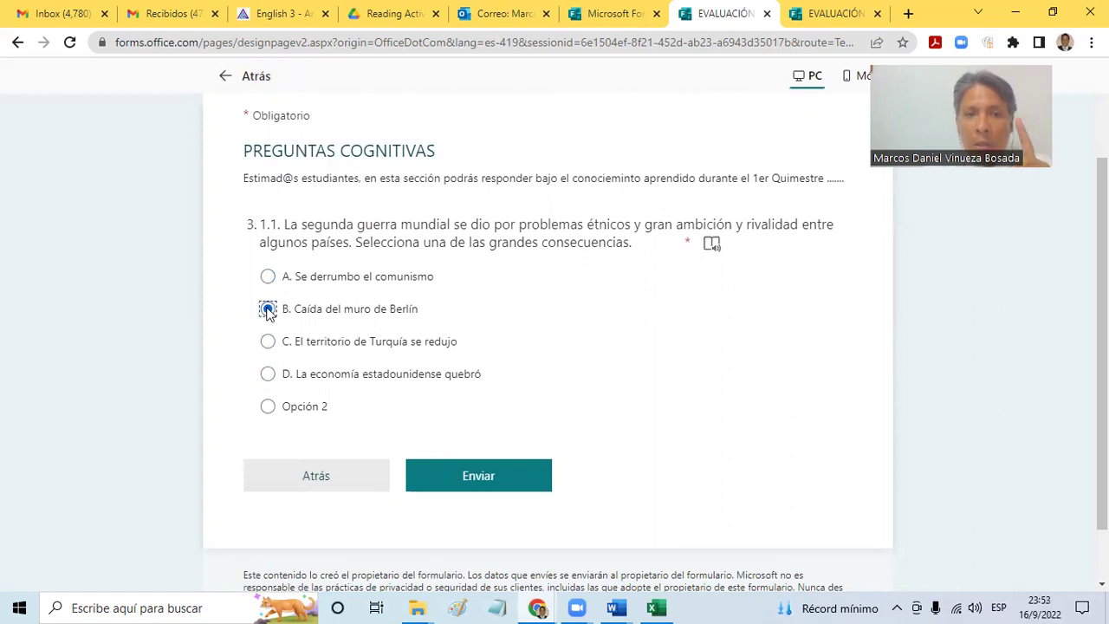
{"action": "left_click", "coordinate": [267, 277]}
{"action": "left_click", "coordinate": [268, 341]}
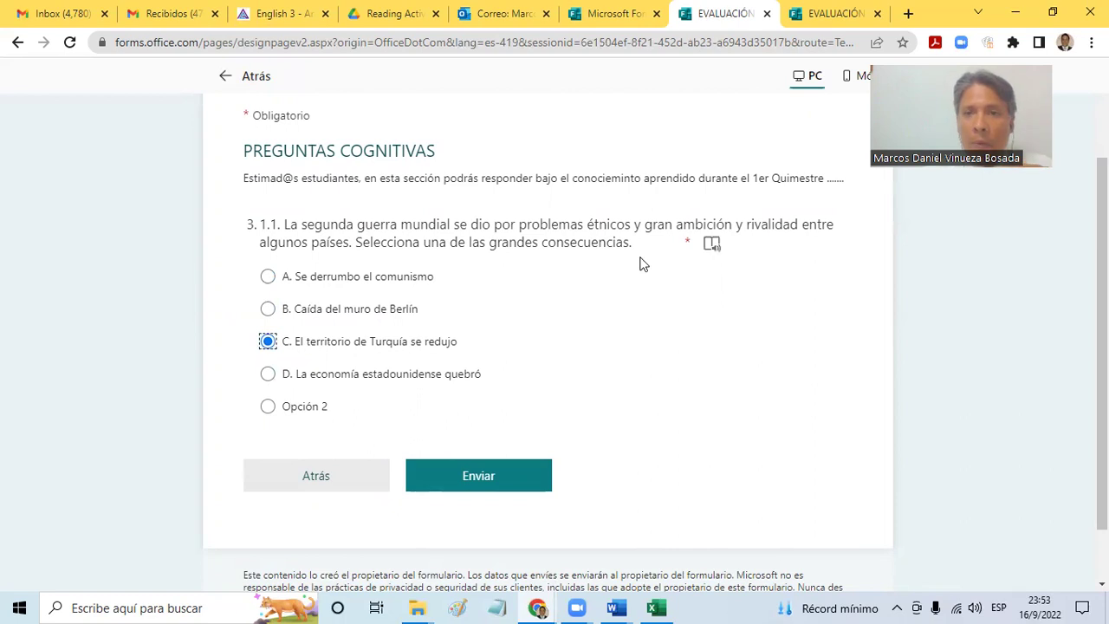
Return to editing the quiz and delete the leftover "Opción 2" answer from question 3
{"action": "left_click", "coordinate": [224, 79]}
{"action": "scroll", "coordinate": [555, 382], "scroll_direction": "down", "scroll_amount": 10}
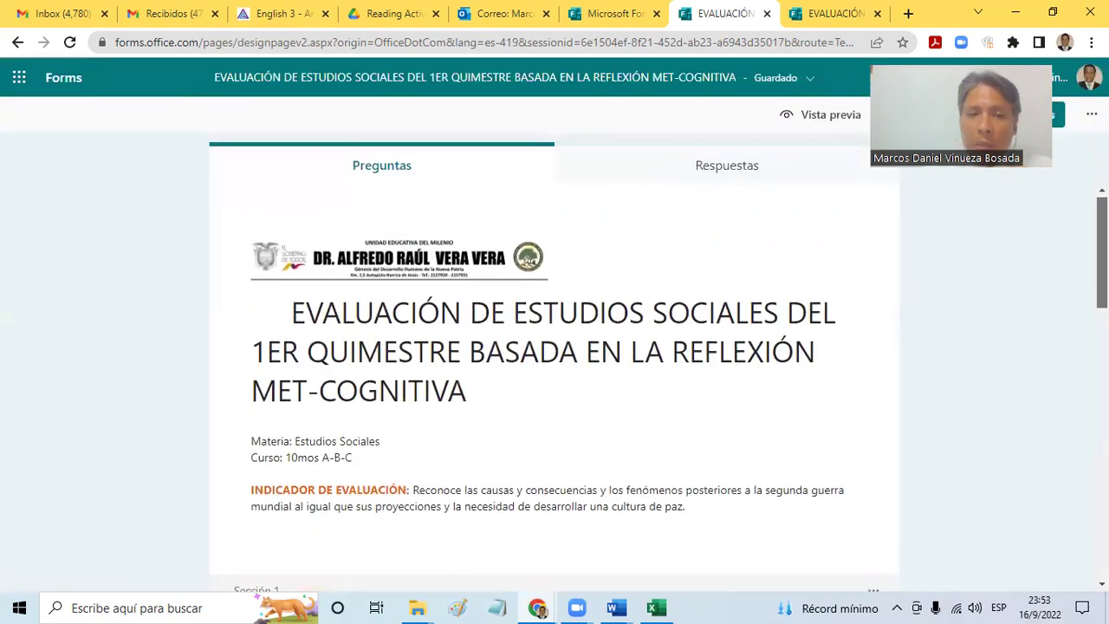
{"action": "scroll", "coordinate": [661, 441], "scroll_direction": "down", "scroll_amount": 3}
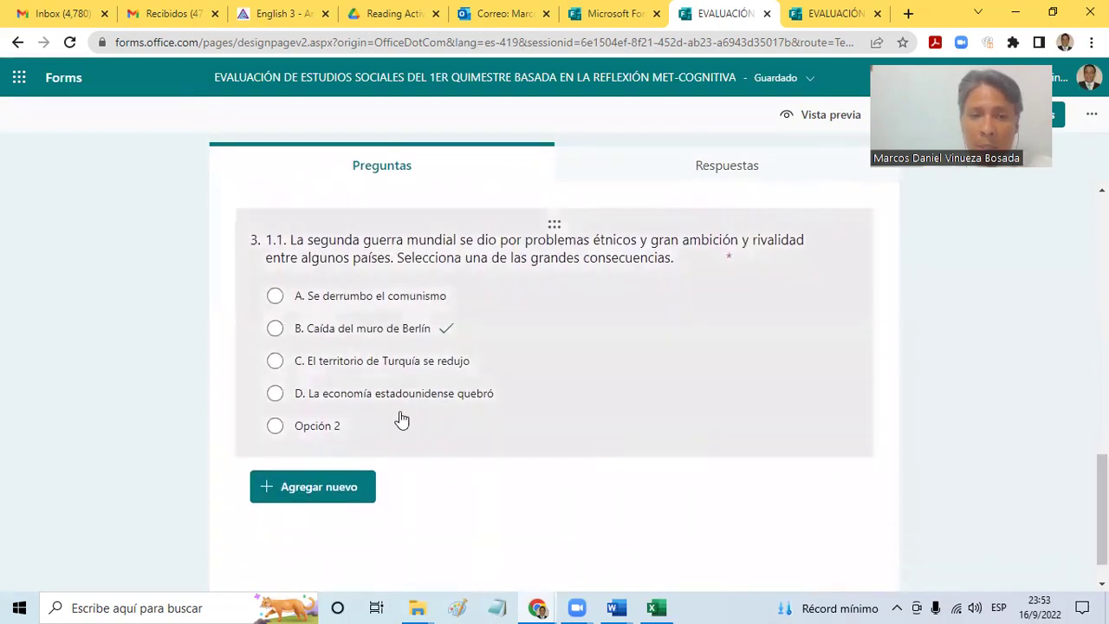
{"action": "left_click", "coordinate": [402, 429]}
{"action": "mouse_move", "coordinate": [574, 470]}
{"action": "left_click", "coordinate": [622, 488]}
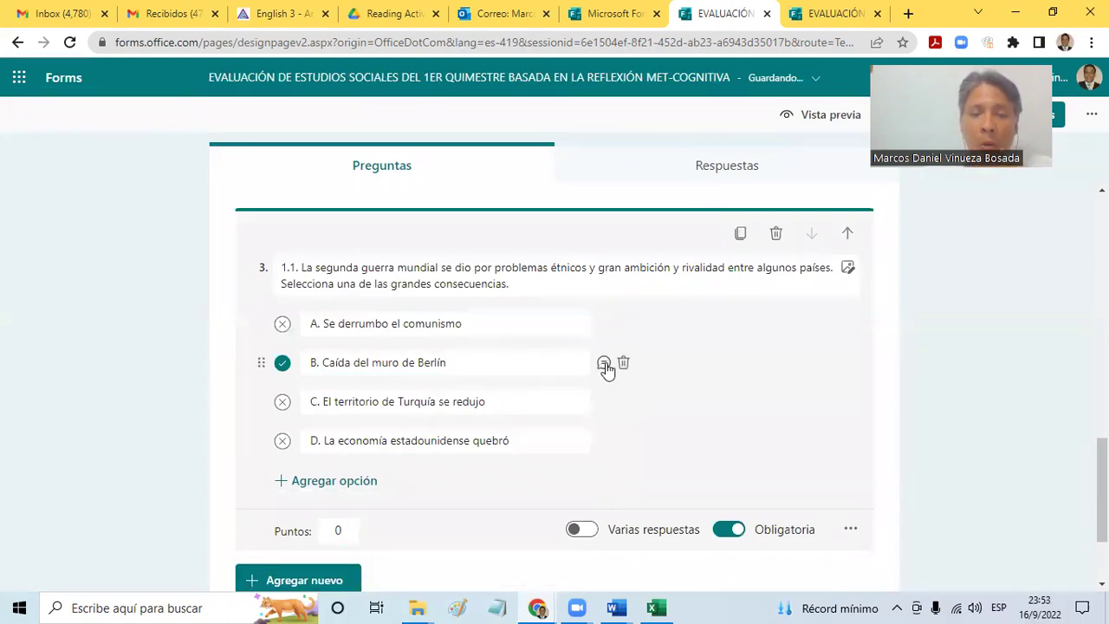
Try out the feedback message fields for options B and A of question 3
{"action": "left_click", "coordinate": [604, 364]}
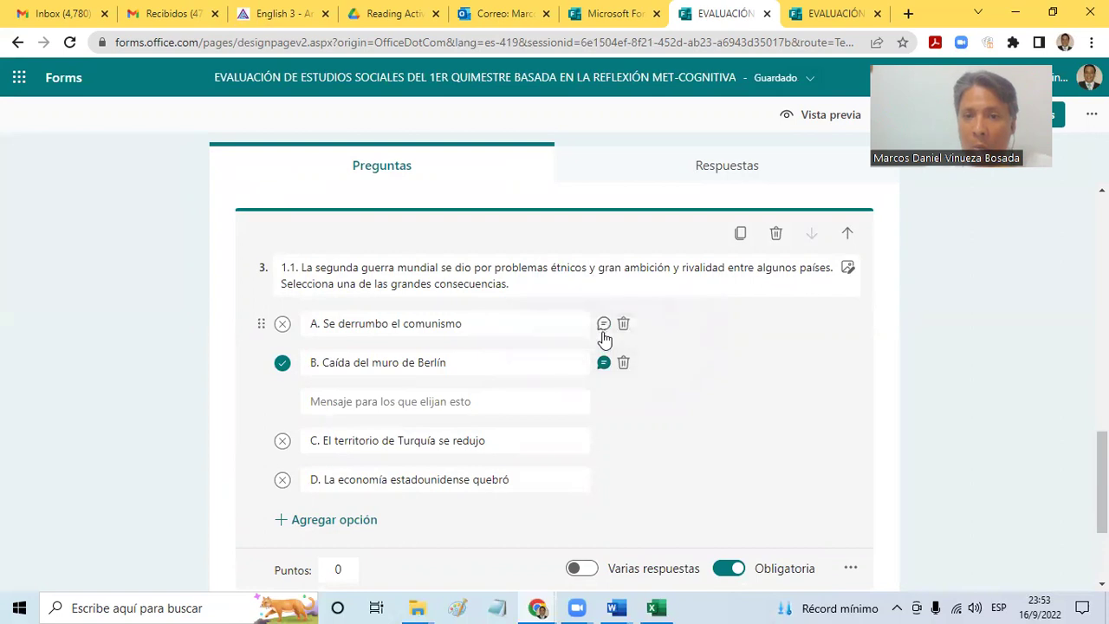
{"action": "left_click", "coordinate": [604, 324]}
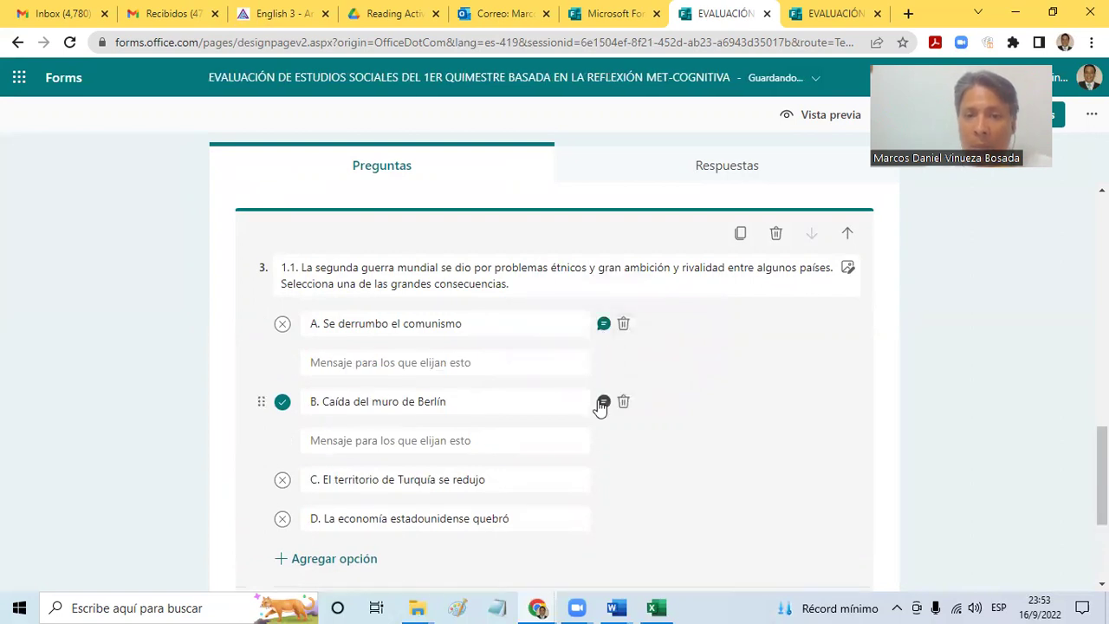
{"action": "left_click", "coordinate": [604, 403]}
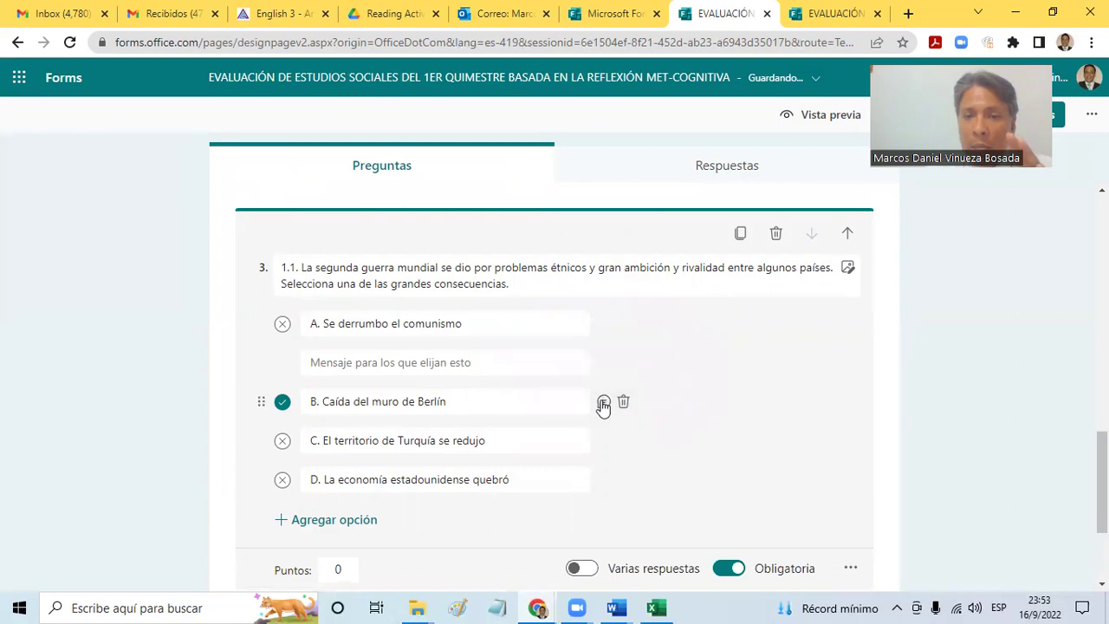
{"action": "left_click", "coordinate": [603, 402]}
Try the feedback message "Respuesta" on option B of question 3, clear it and remove that option's message field
{"action": "left_click", "coordinate": [477, 440]}
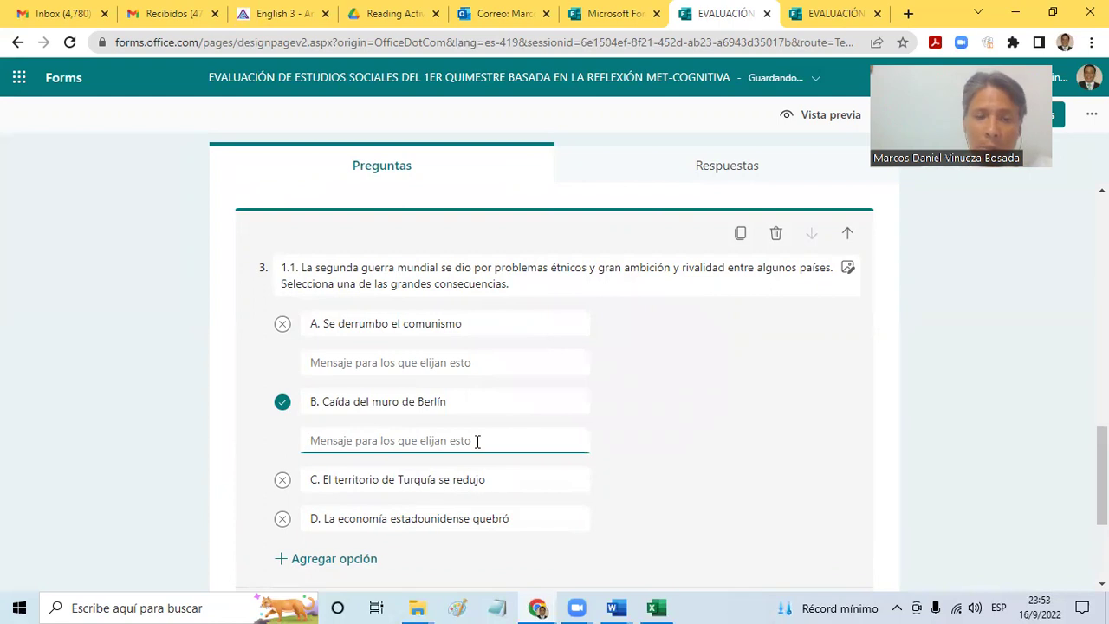
{"action": "type", "text": "Respuest"}
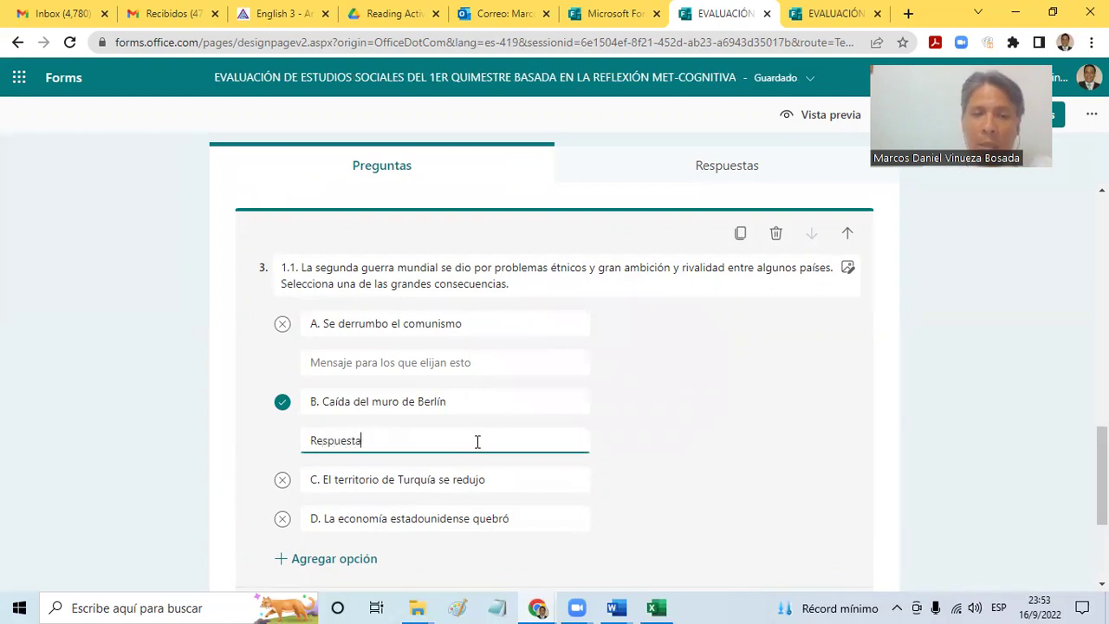
{"action": "type", "text": "a"}
{"action": "key", "text": "BackSpace"}
{"action": "key", "text": "BackSpace"}
{"action": "key", "text": "BackSpace"}
{"action": "key", "text": "BackSpace"}
{"action": "key", "text": "BackSpace"}
{"action": "key", "text": "BackSpace"}
{"action": "key", "text": "BackSpace"}
{"action": "key", "text": "BackSpace"}
{"action": "key", "text": "BackSpace"}
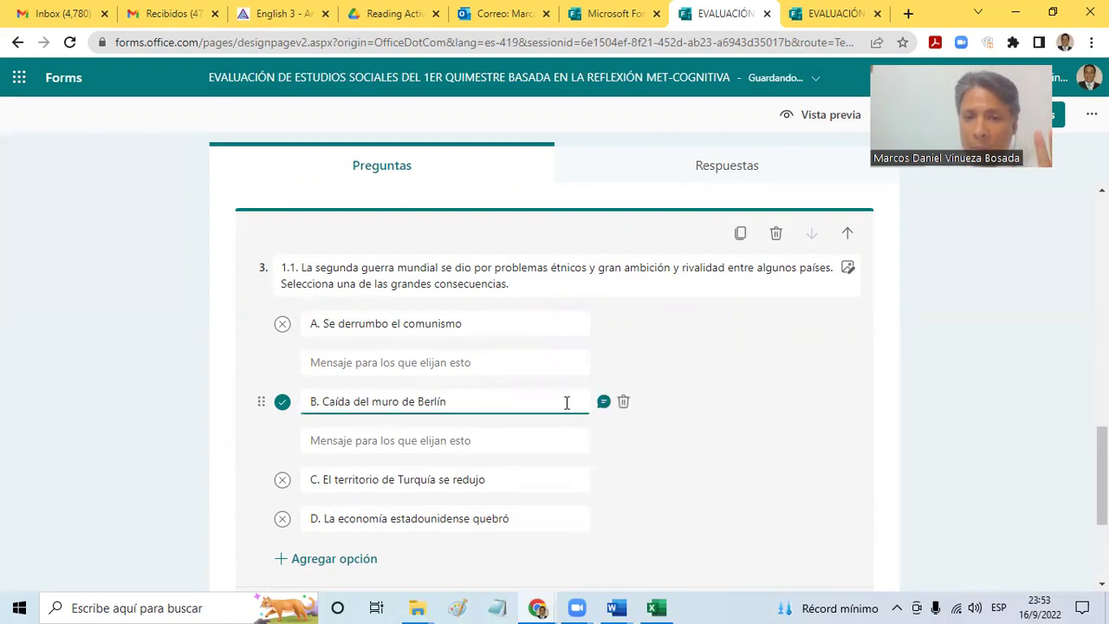
{"action": "left_click", "coordinate": [604, 403]}
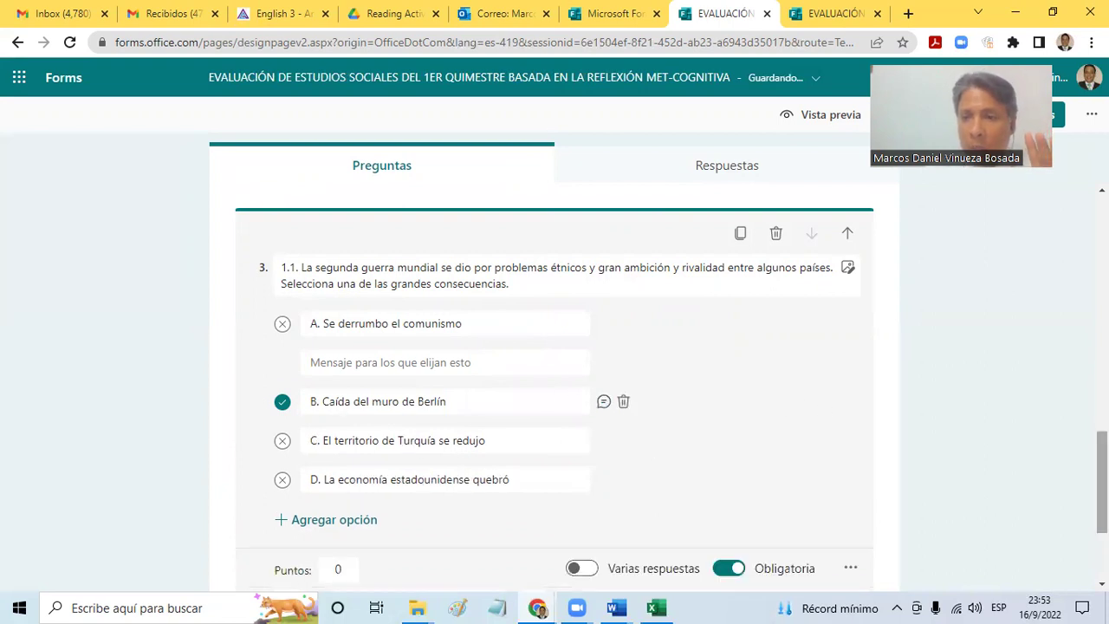
Add a new choice question below question 3
{"action": "scroll", "coordinate": [589, 401], "scroll_direction": "down", "scroll_amount": 3}
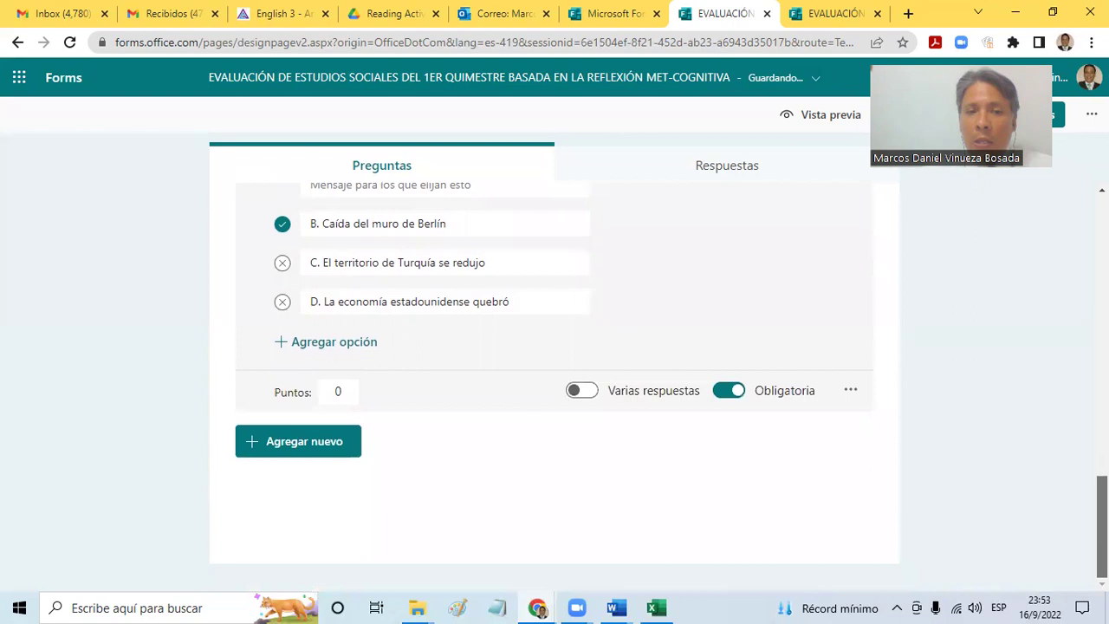
{"action": "left_click", "coordinate": [589, 401]}
{"action": "left_click", "coordinate": [344, 453]}
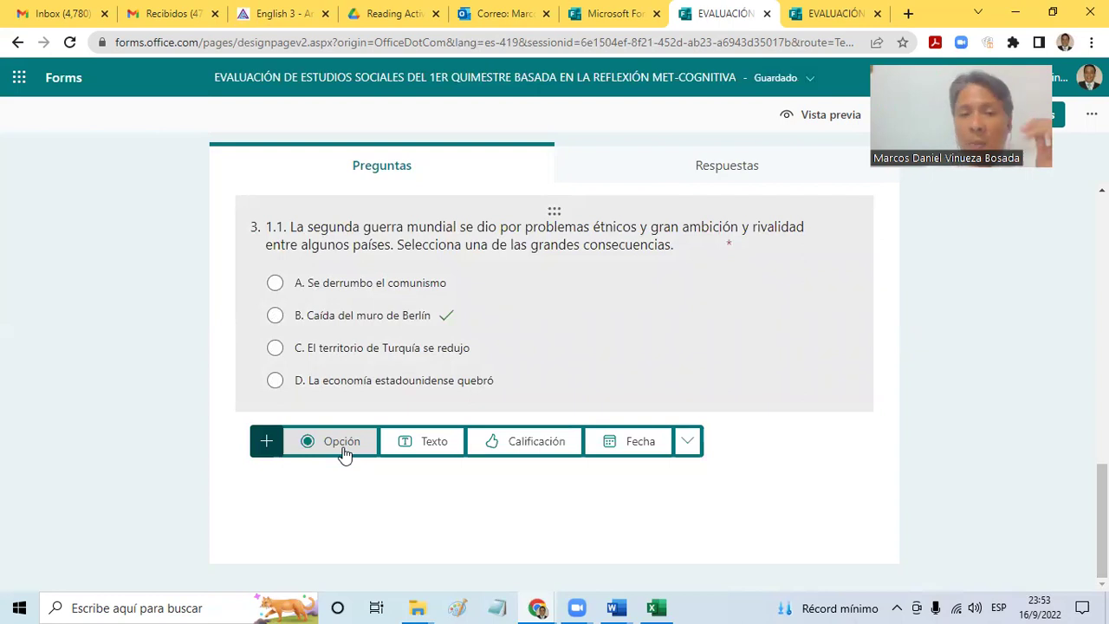
{"action": "left_click", "coordinate": [344, 453]}
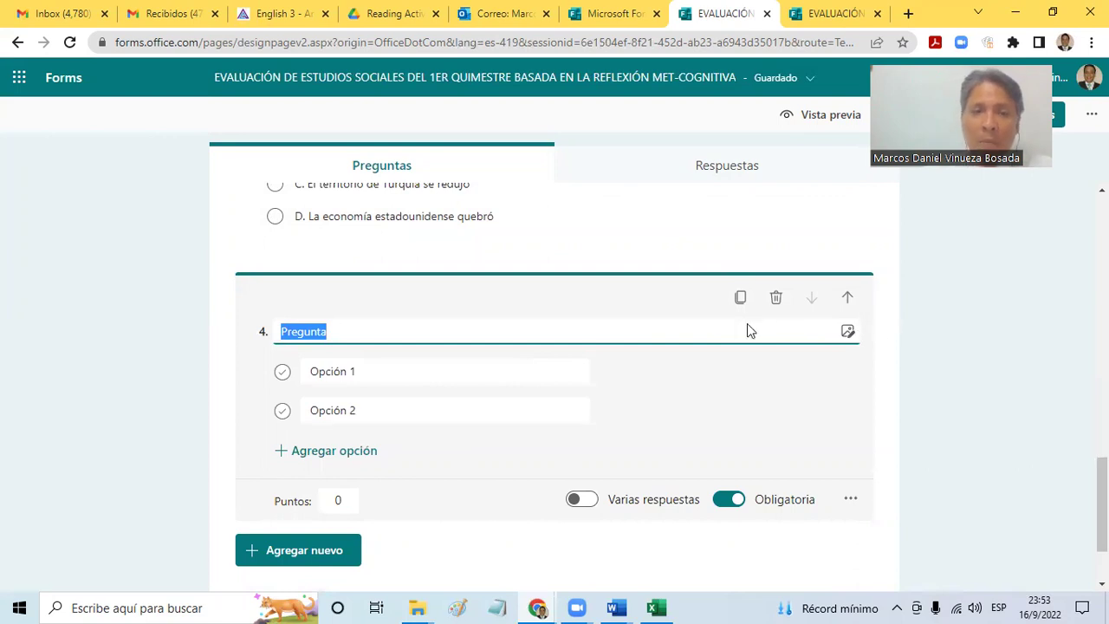
Copy "1.2. Escoge las características económicas de América Latina a mediados del siglo XX" from the Word document into question 4's title in Forms
{"action": "key", "text": "alt+Tab"}
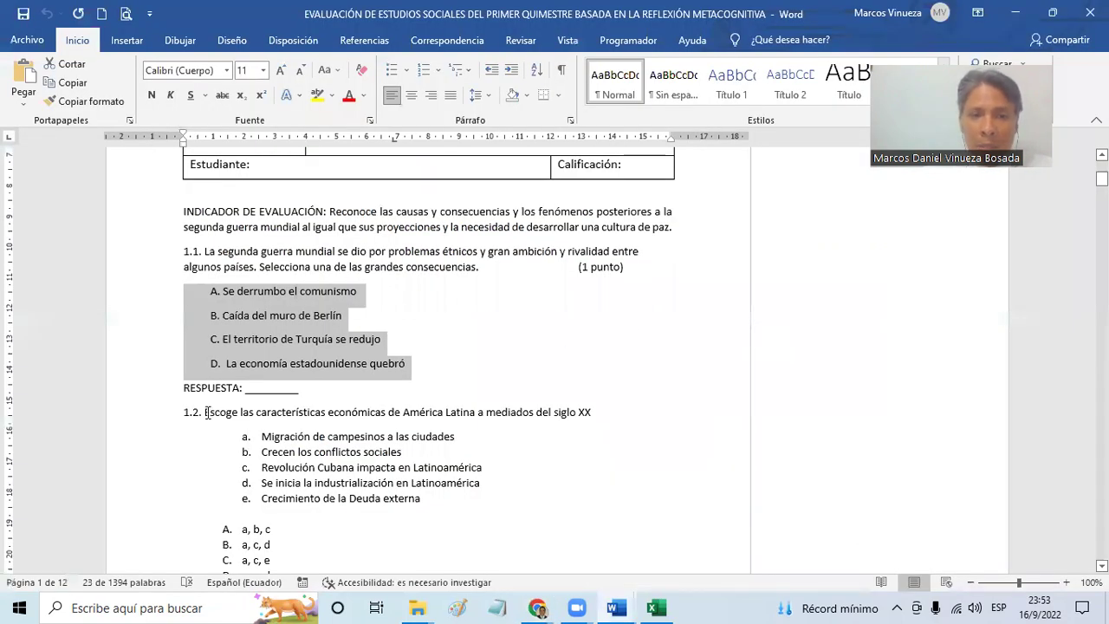
{"action": "left_click_drag", "start_coordinate": [185, 412], "coordinate": [623, 418]}
{"action": "key", "text": "ctrl+c"}
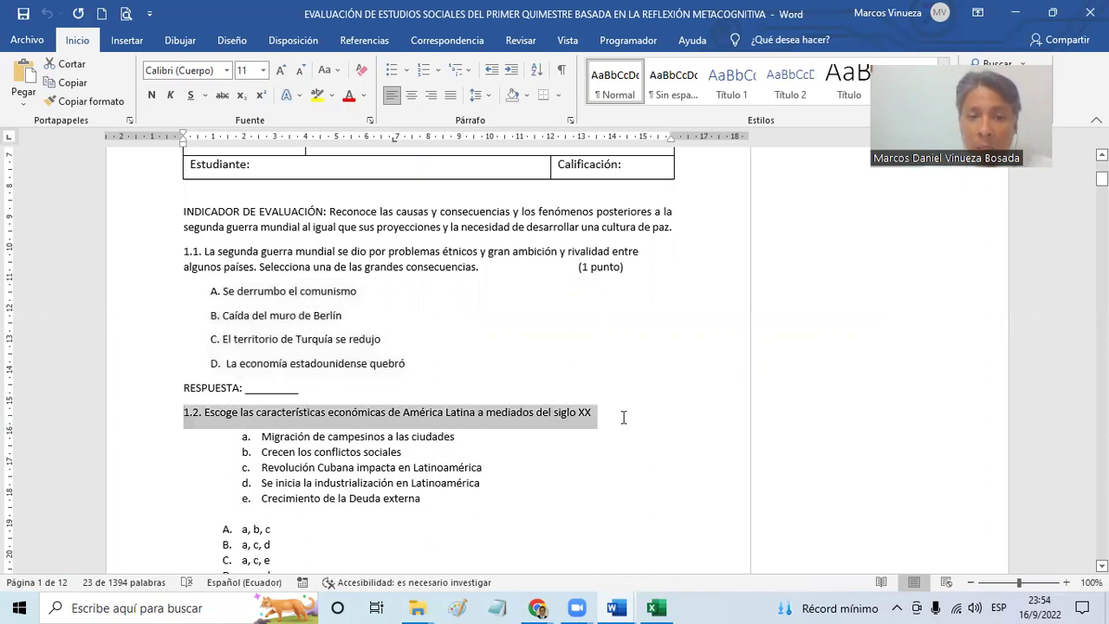
{"action": "key", "text": "alt+Tab"}
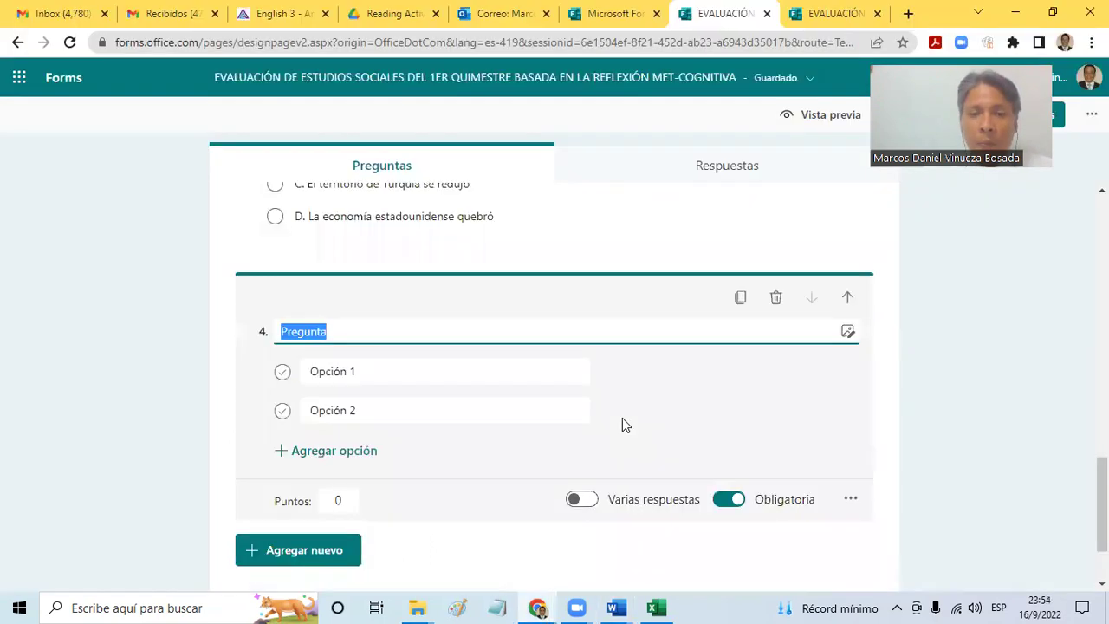
{"action": "key", "text": "ctrl+v"}
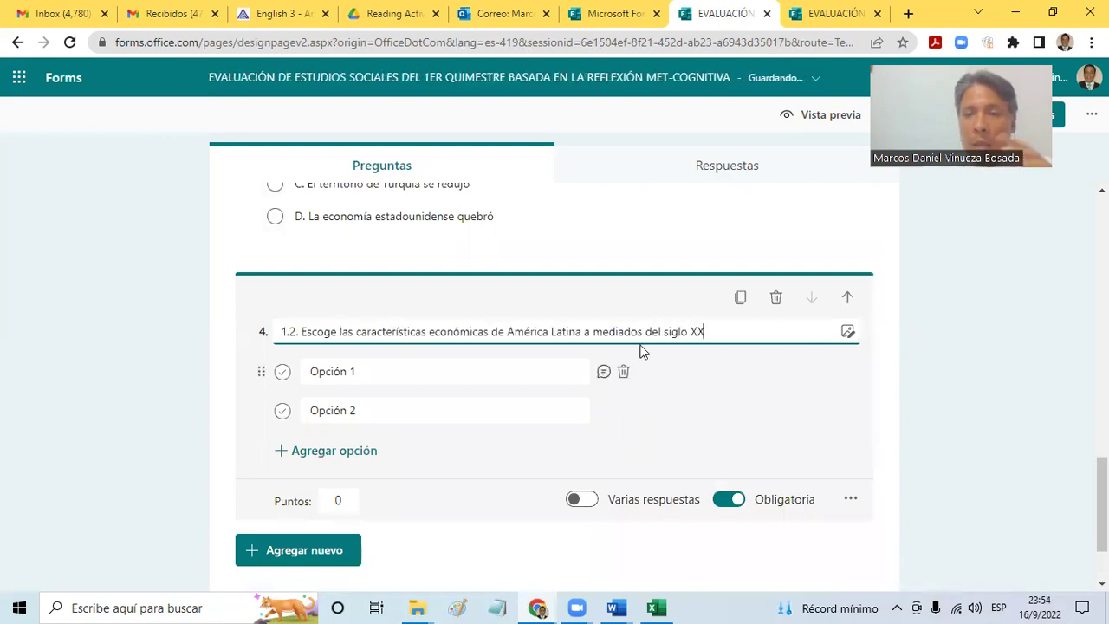
Start inserting an image uploaded from the computer into question 4
{"action": "left_click", "coordinate": [849, 332]}
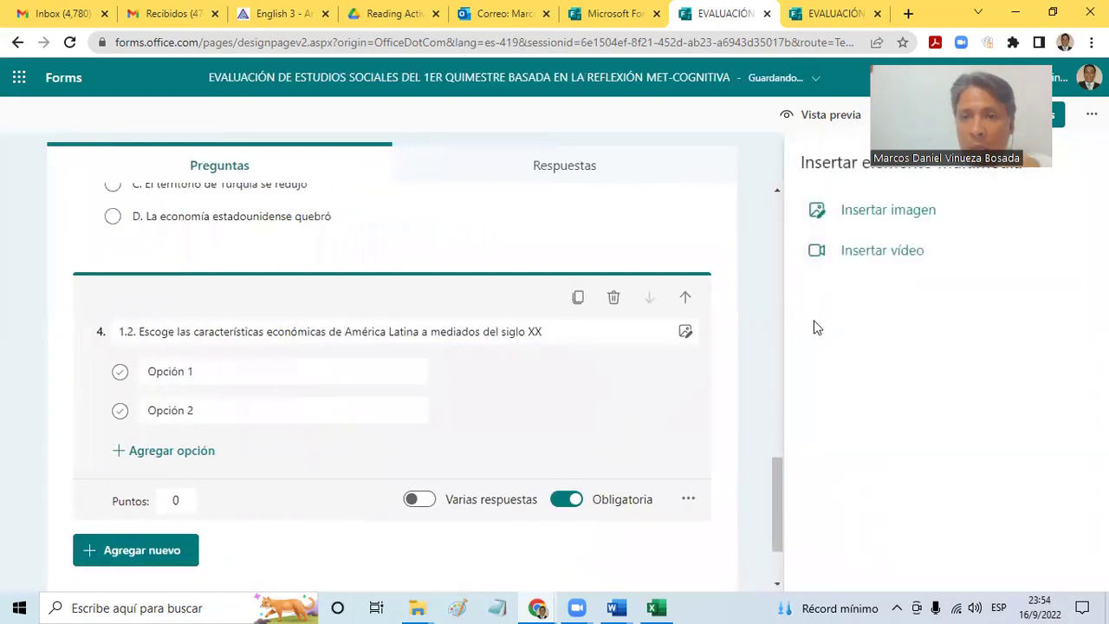
{"action": "left_click", "coordinate": [888, 209]}
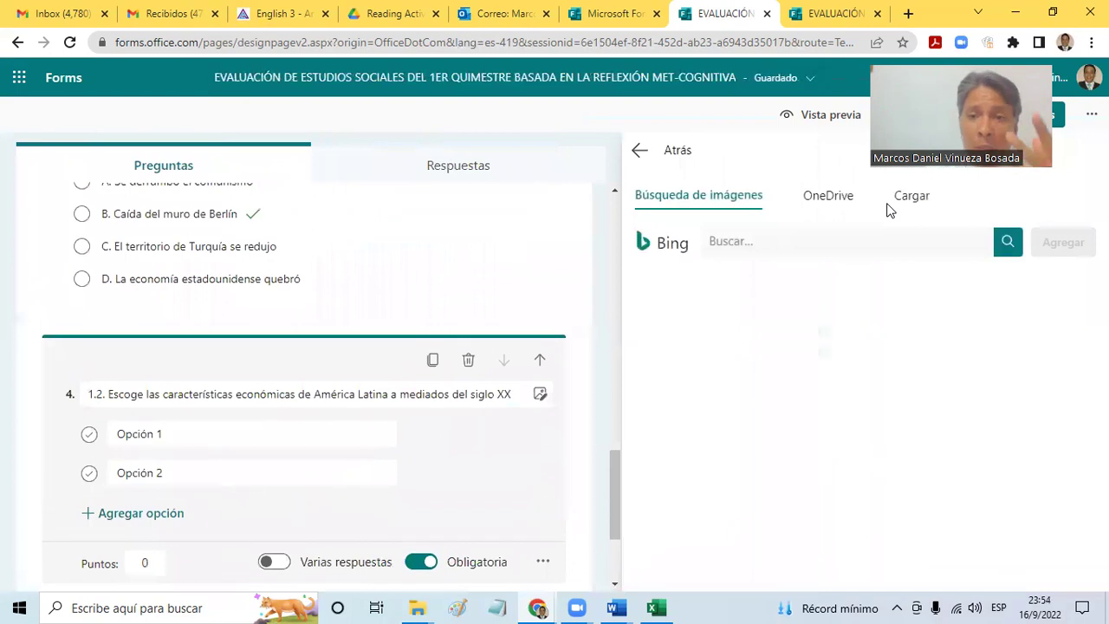
{"action": "left_click", "coordinate": [922, 201]}
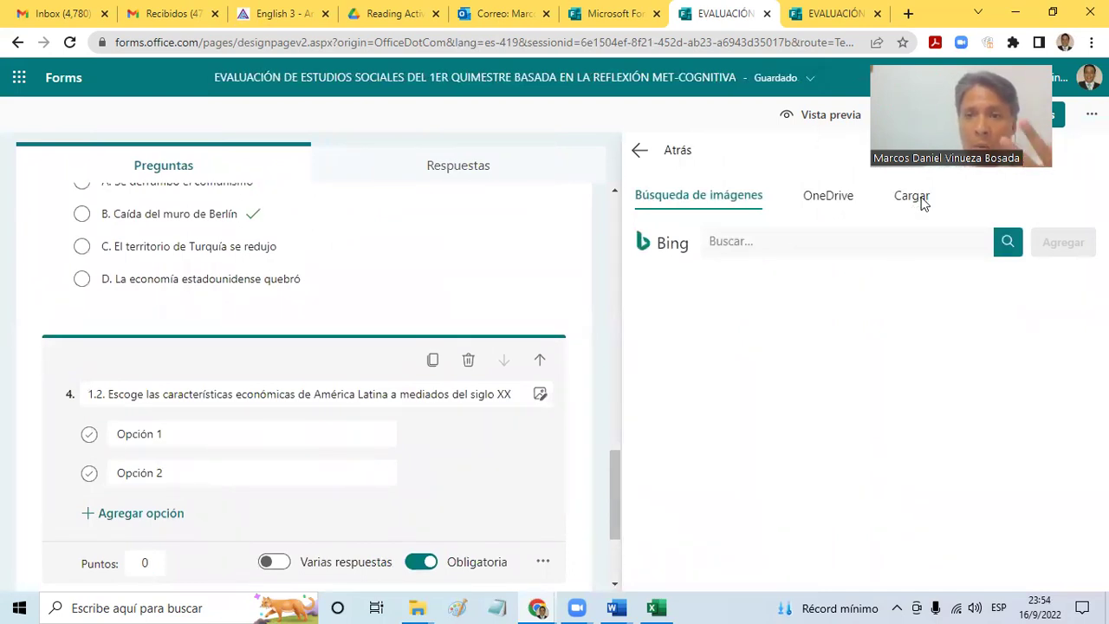
{"action": "left_click", "coordinate": [785, 241]}
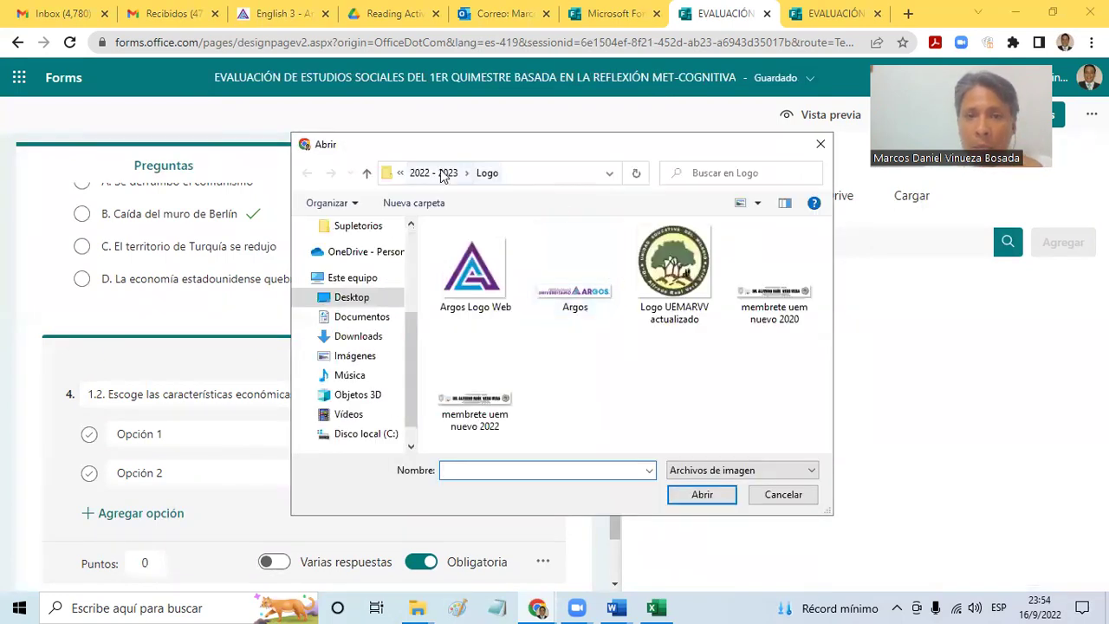
Insert the image "Quito 2" from the Imágenes folder inside Evaluaciones Metacognitivas > Prueba into question 4
{"action": "left_click", "coordinate": [440, 174]}
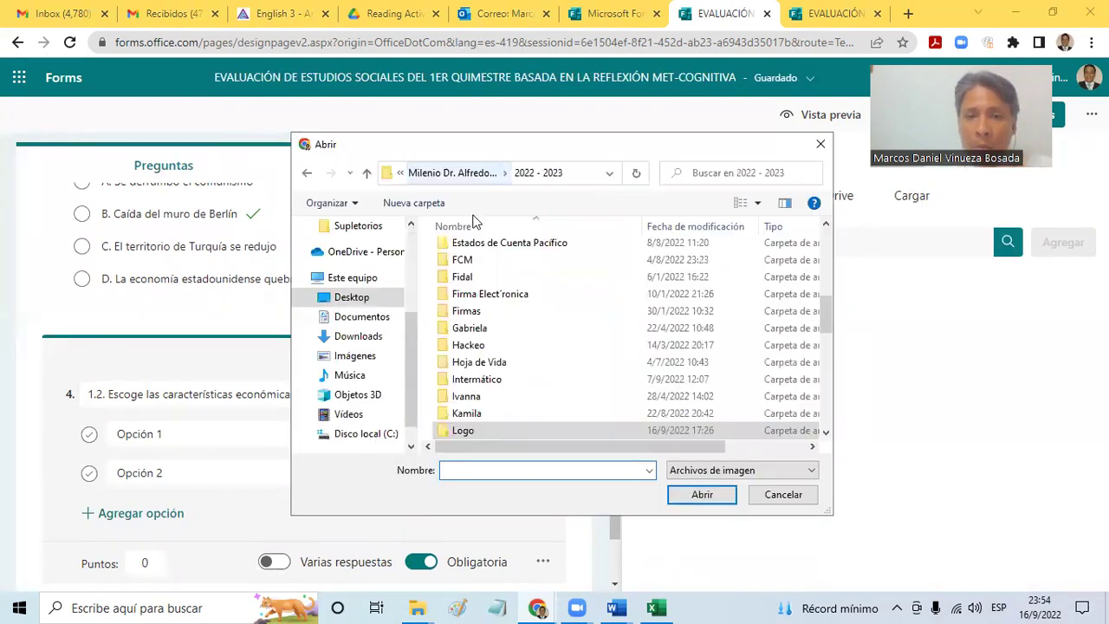
{"action": "scroll", "coordinate": [466, 317], "scroll_direction": "down", "scroll_amount": 6}
{"action": "double_click", "coordinate": [469, 325]}
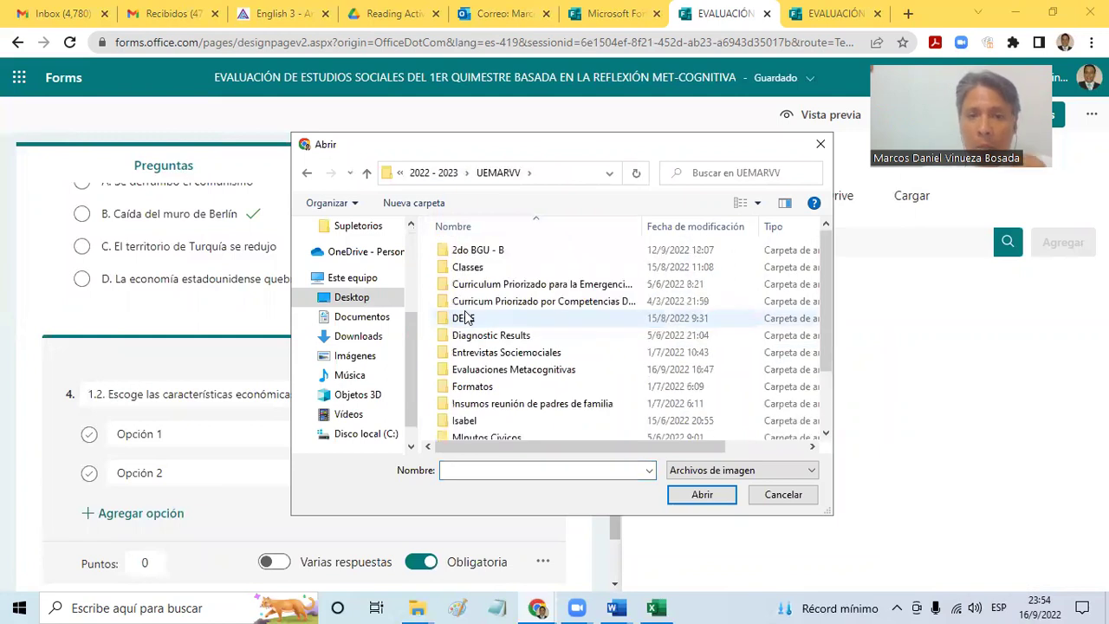
{"action": "double_click", "coordinate": [509, 369]}
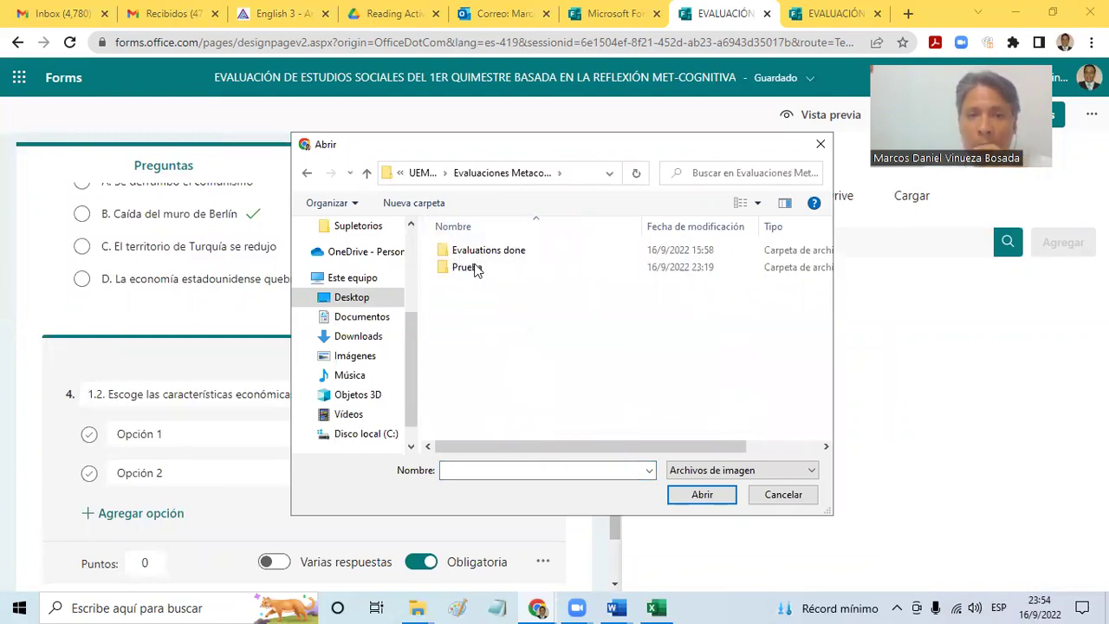
{"action": "double_click", "coordinate": [492, 270]}
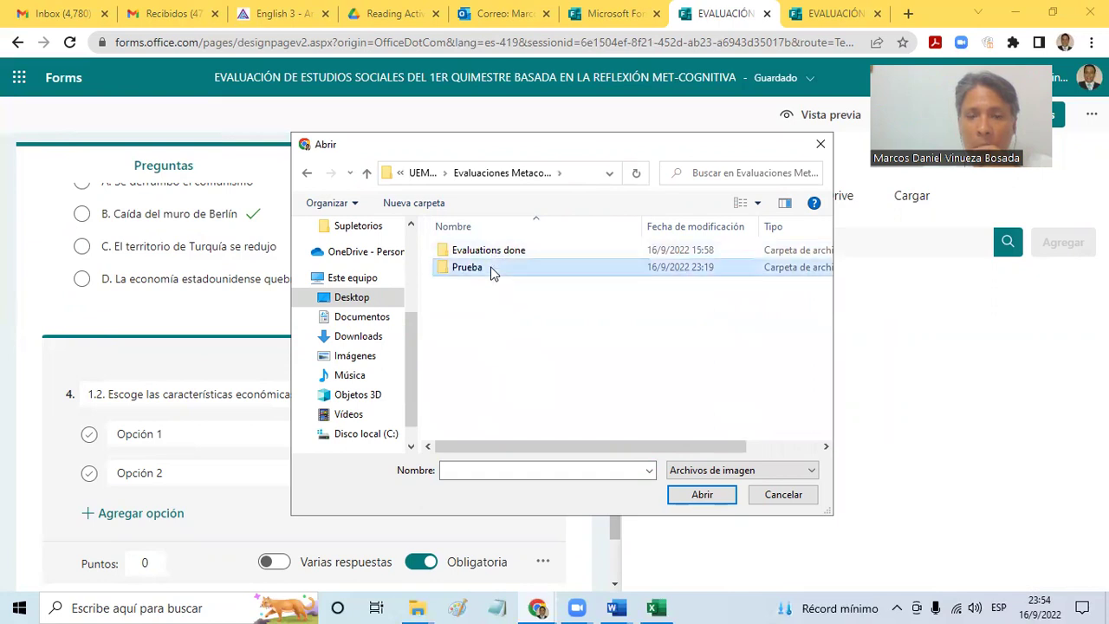
{"action": "double_click", "coordinate": [490, 281]}
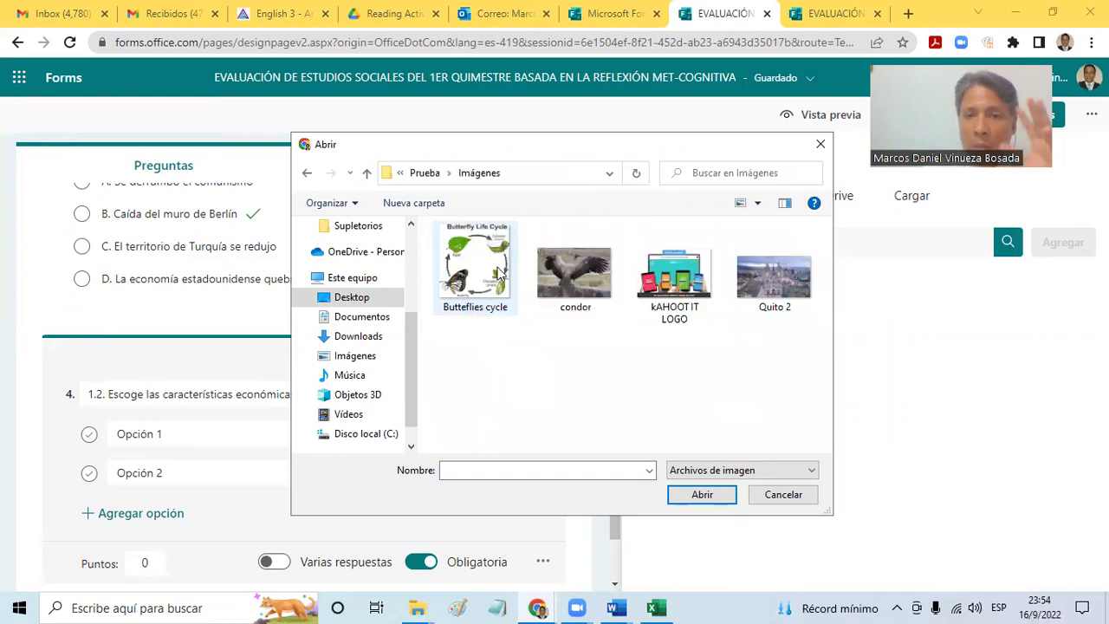
{"action": "left_click", "coordinate": [761, 278]}
{"action": "double_click", "coordinate": [762, 278]}
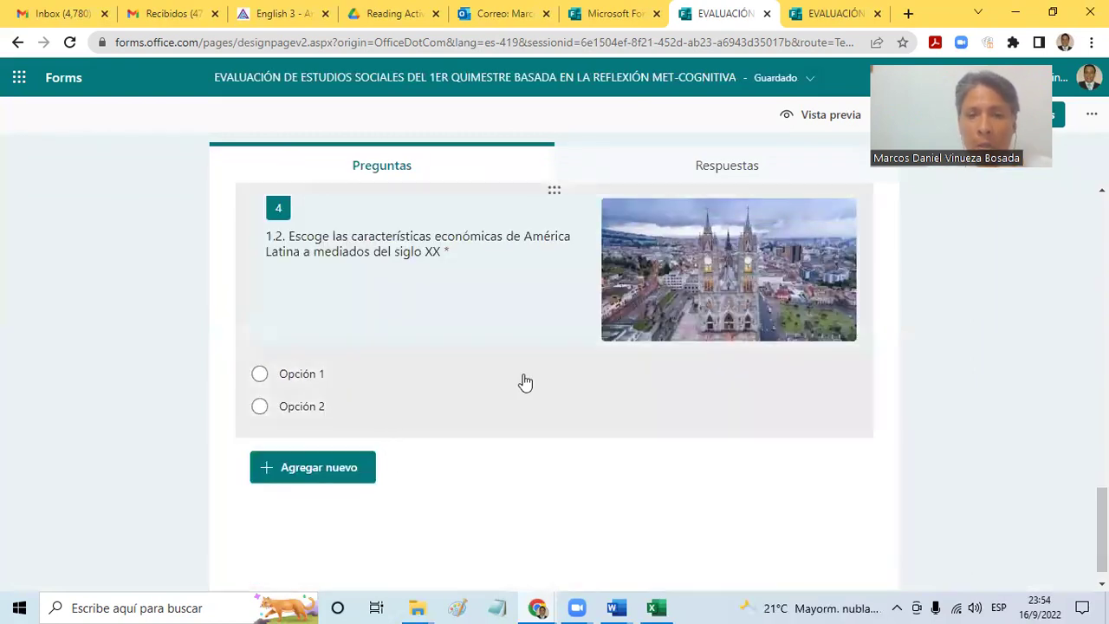
Copy the five characteristics a to e under item 1.2 of the Word document into question 4's answer options in Forms
{"action": "key", "text": "alt+Tab"}
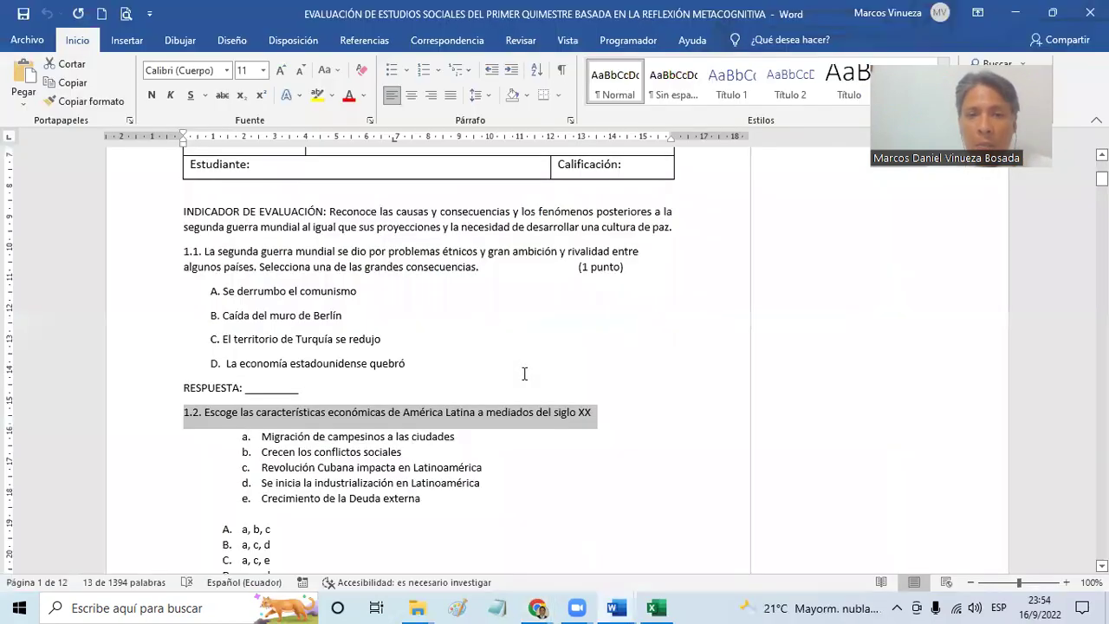
{"action": "left_click", "coordinate": [246, 437]}
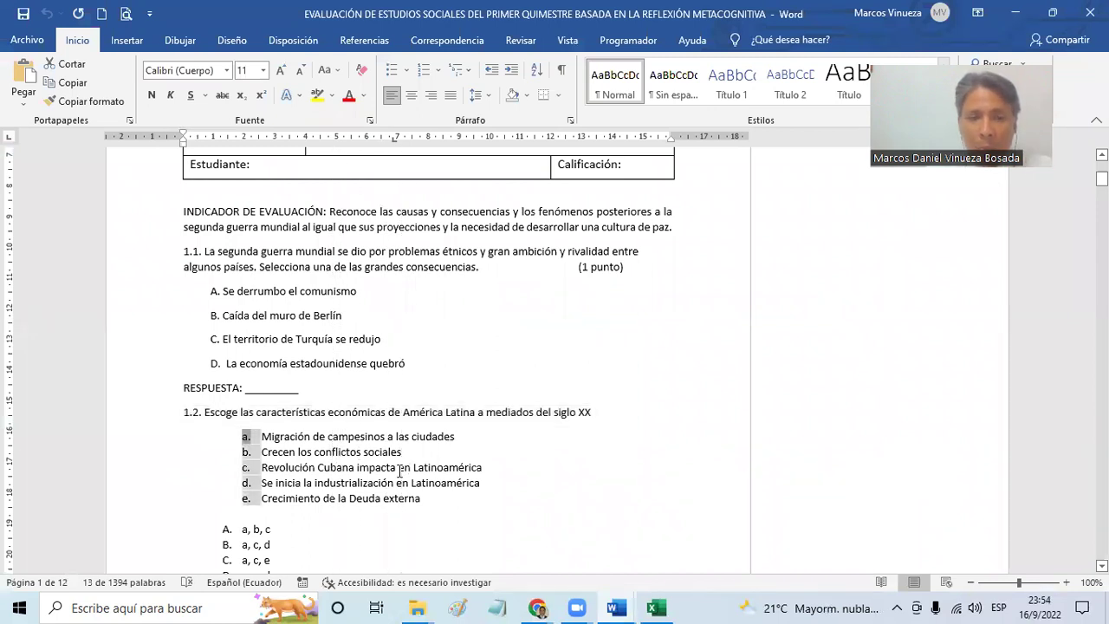
{"action": "left_click_drag", "start_coordinate": [399, 471], "coordinate": [400, 470]}
{"action": "key", "text": "ctrl+z"}
{"action": "left_click", "coordinate": [261, 436]}
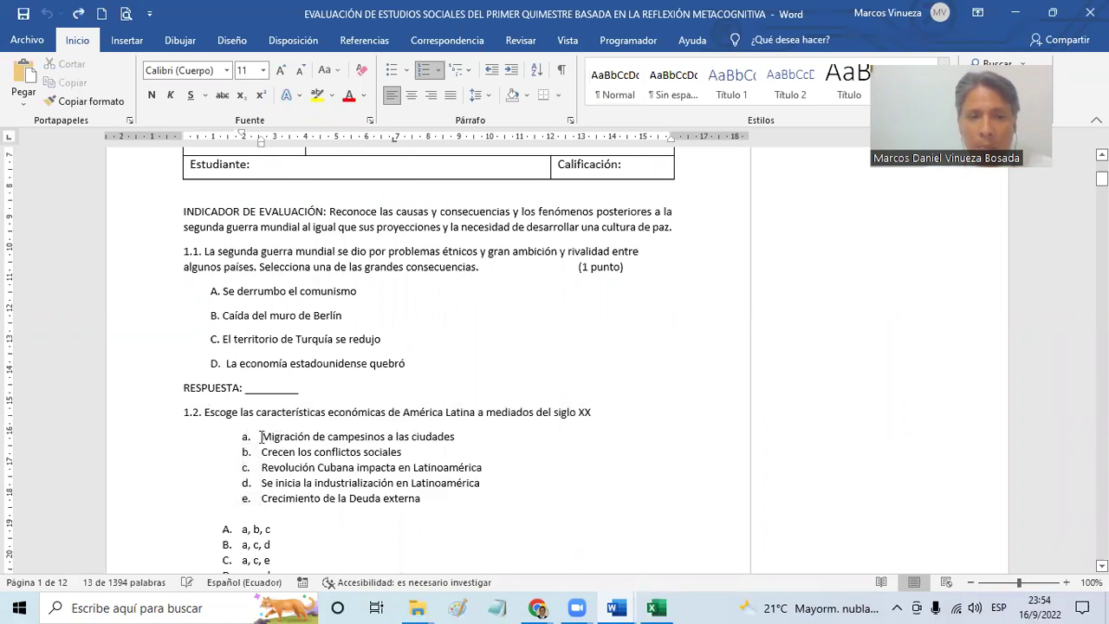
{"action": "left_click_drag", "start_coordinate": [260, 442], "coordinate": [408, 467]}
{"action": "left_click_drag", "start_coordinate": [450, 487], "coordinate": [453, 503]}
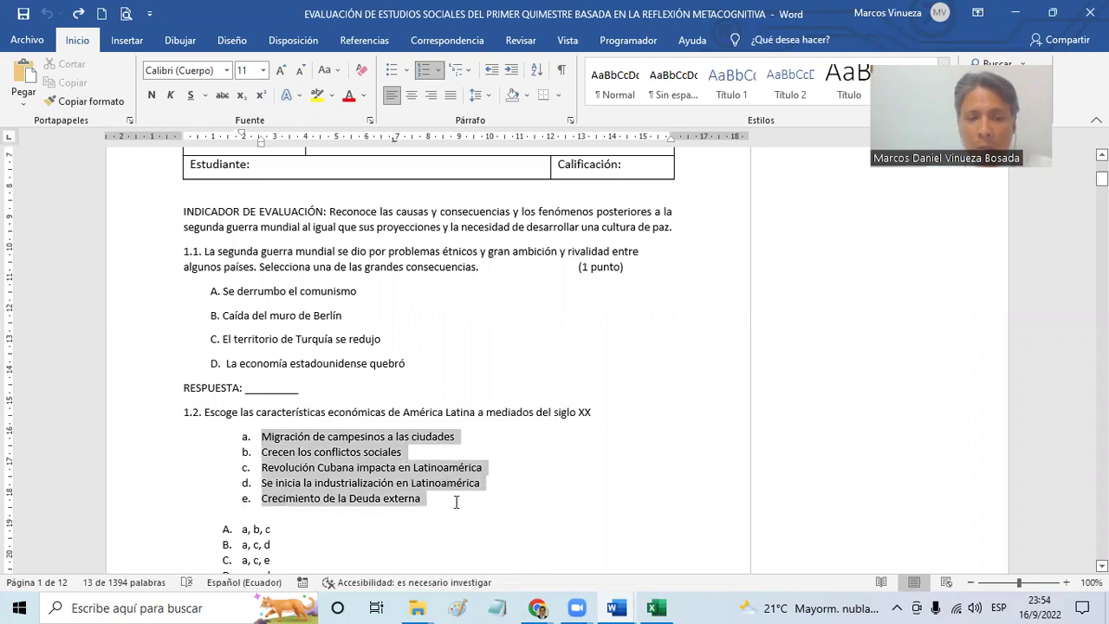
{"action": "key", "text": "alt+Tab"}
{"action": "left_click", "coordinate": [314, 382]}
{"action": "left_click", "coordinate": [337, 414]}
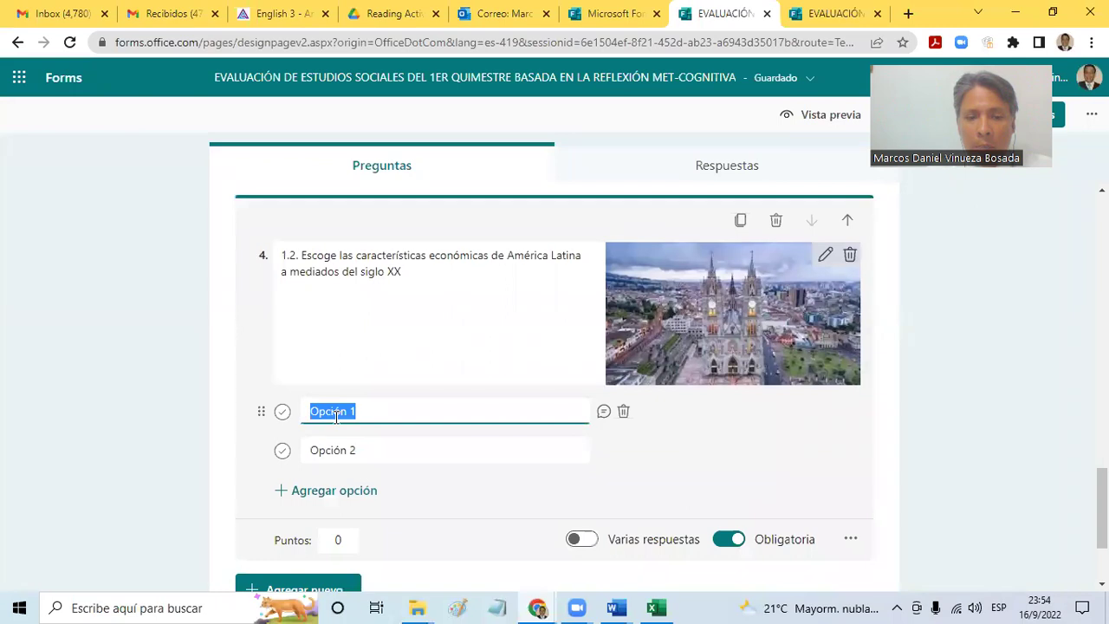
{"action": "type", "text": "a. Migración de campesinos a las ciudades b. Crecen los conflictos sociales c. Revolución Cubana impacta en Latinoamérica d. Se inicia la industrialización en Latinoamérica e. Crecimiento de la Deuda externa"}
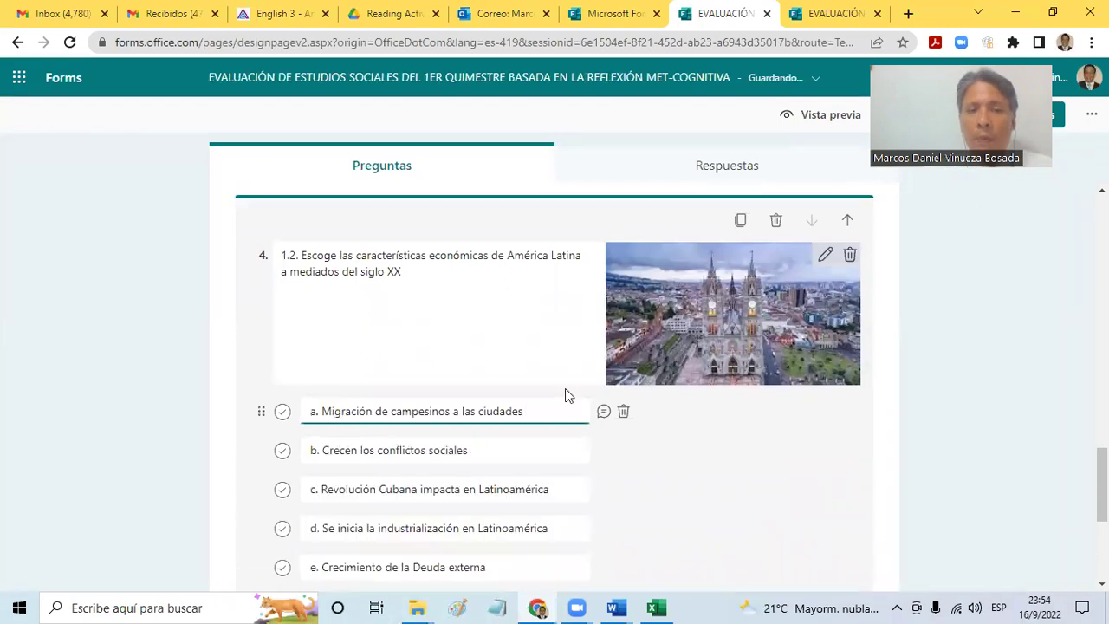
Remove the leftover placeholder "Opción 2" from question 4's answer options
{"action": "scroll", "coordinate": [555, 390], "scroll_direction": "down", "scroll_amount": 2}
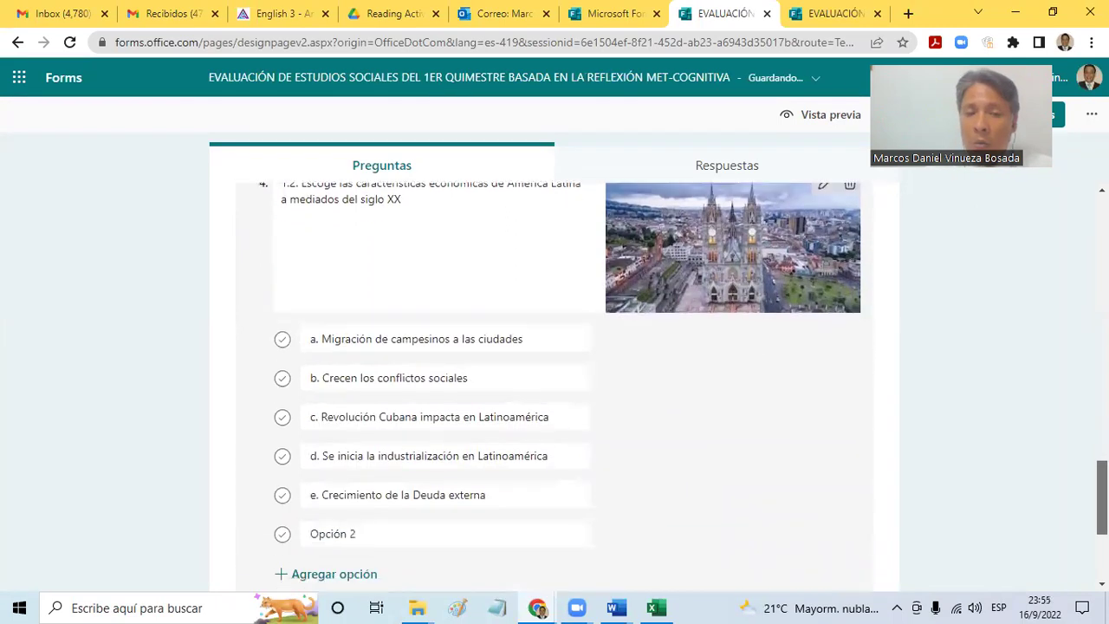
{"action": "left_click", "coordinate": [919, 416]}
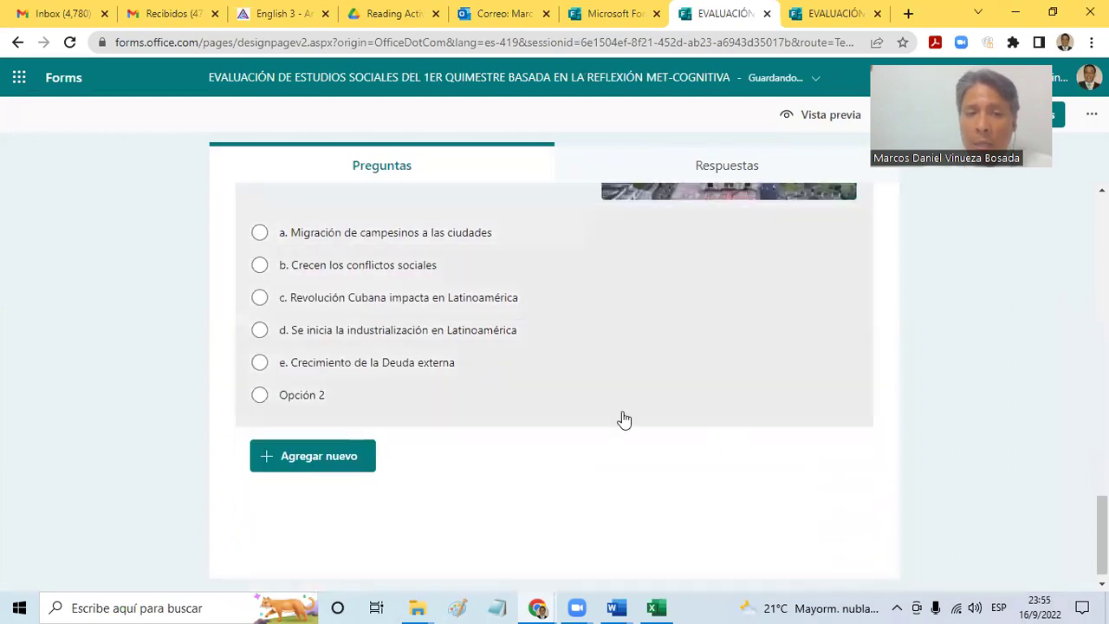
{"action": "left_click", "coordinate": [468, 419]}
{"action": "scroll", "coordinate": [601, 488], "scroll_direction": "down", "scroll_amount": 2}
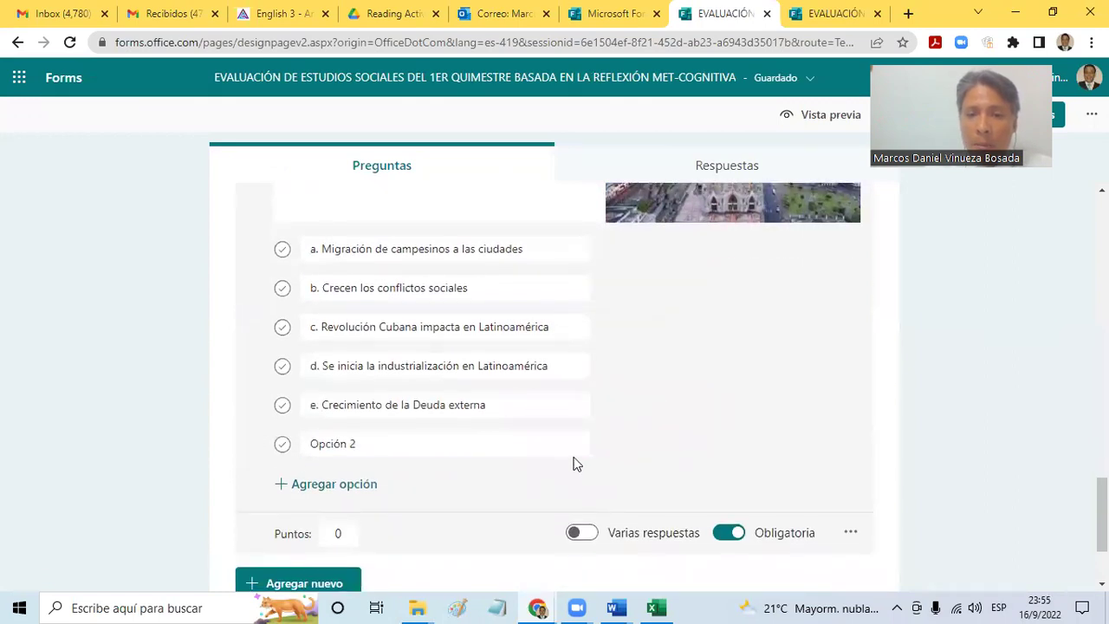
{"action": "left_click", "coordinate": [624, 445]}
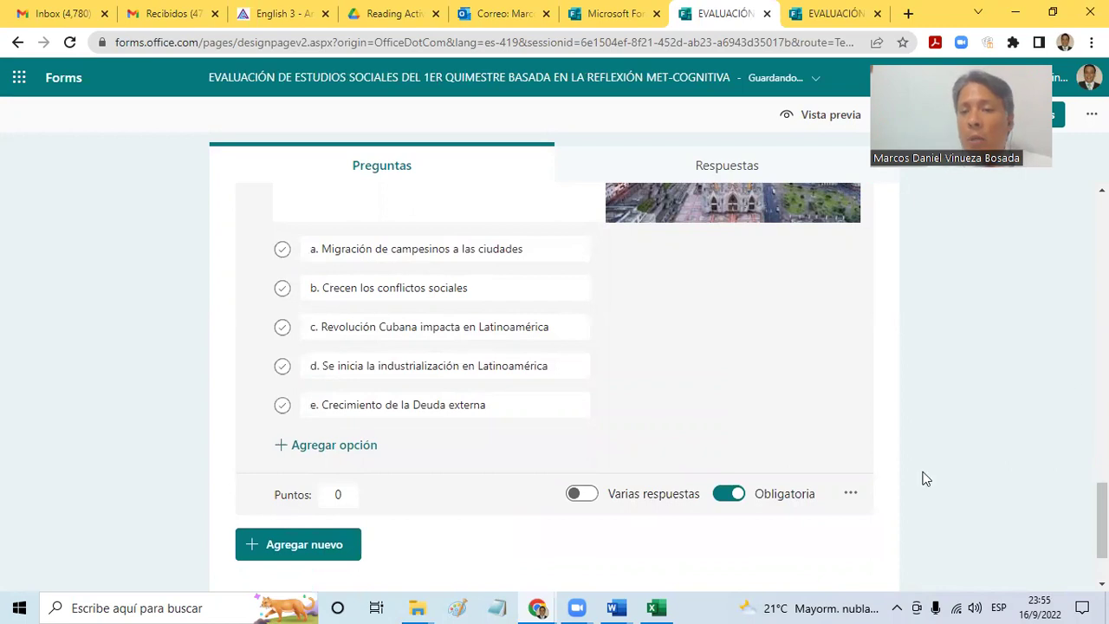
Allow multiple answers for question 4
{"action": "left_click", "coordinate": [577, 497]}
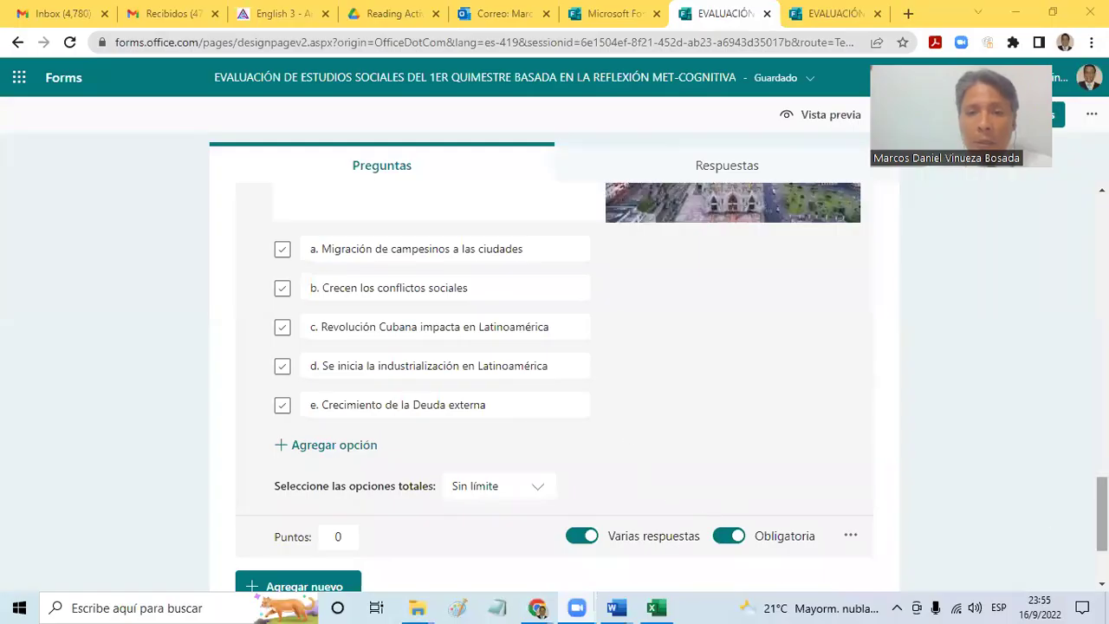
{"action": "scroll", "coordinate": [977, 510], "scroll_direction": "down", "scroll_amount": 2}
{"action": "left_click", "coordinate": [977, 510]}
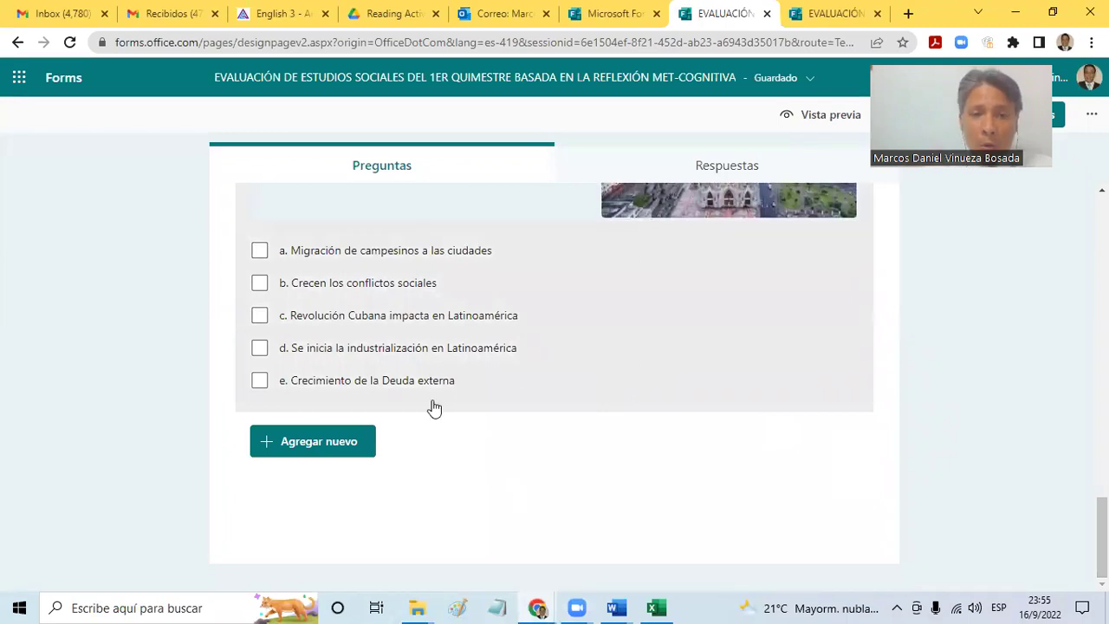
Add a text question below question 4 and copy the Word document's item 3, "Redacte su opinión en referencia a la importancia del esfuerzo...", into its title
{"action": "left_click", "coordinate": [349, 442]}
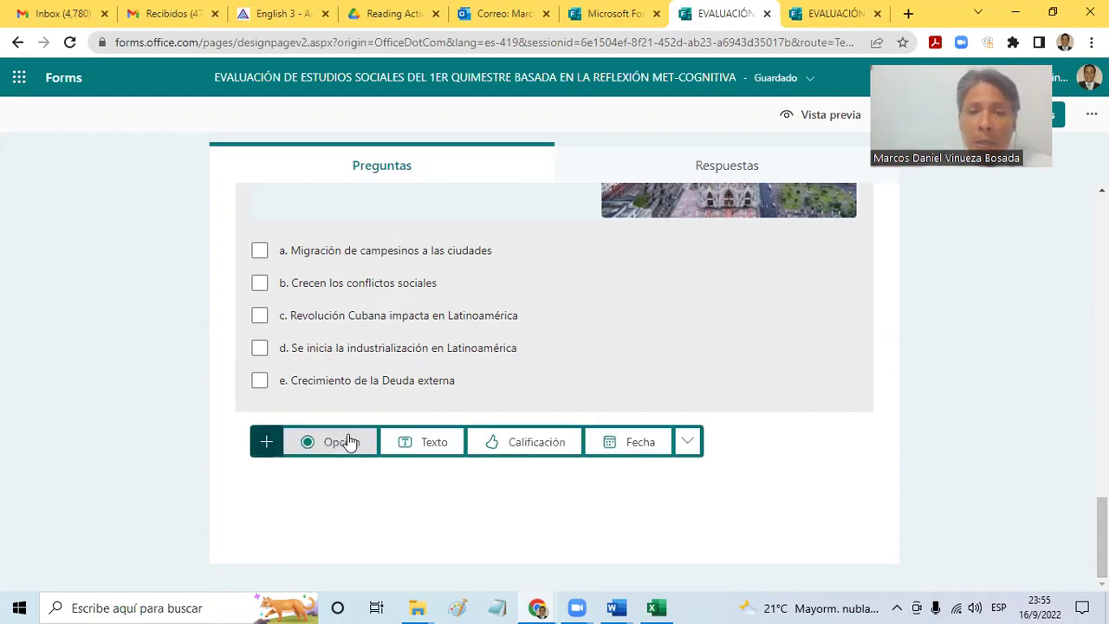
{"action": "left_click", "coordinate": [436, 440]}
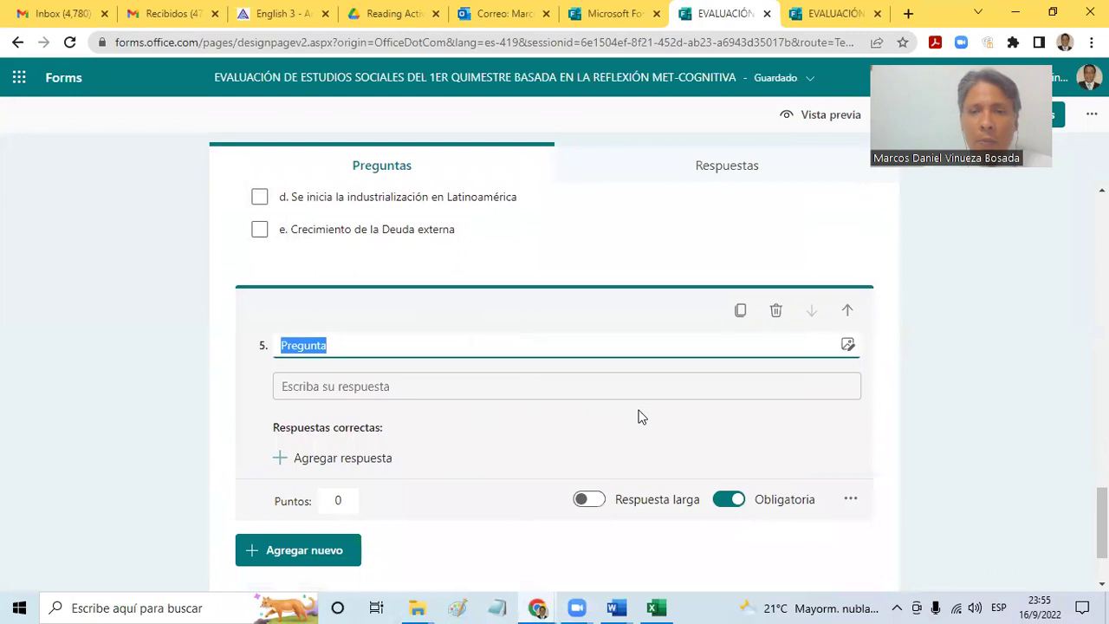
{"action": "key", "text": "alt+Tab"}
{"action": "key", "text": "alt+Tab"}
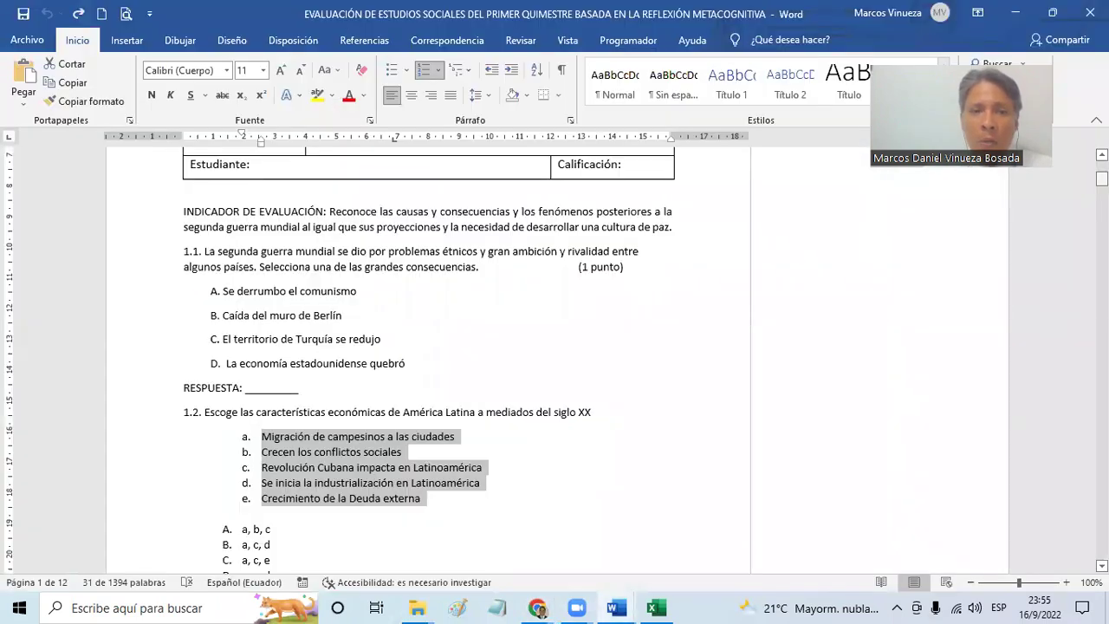
{"action": "scroll", "coordinate": [428, 360], "scroll_direction": "down", "scroll_amount": 15}
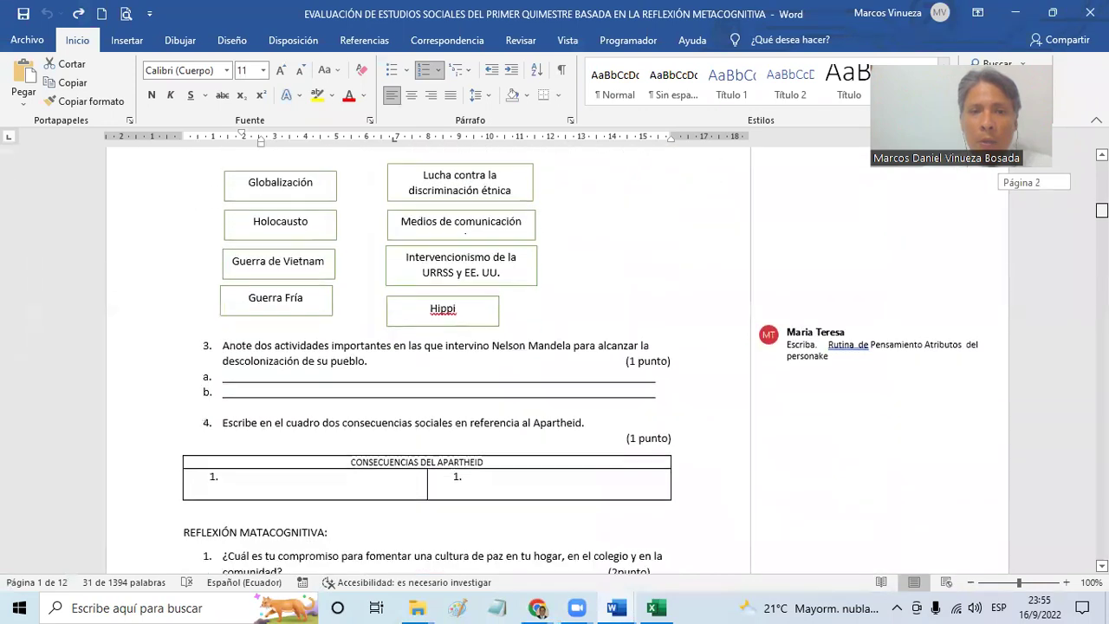
{"action": "scroll", "coordinate": [428, 360], "scroll_direction": "down", "scroll_amount": 15}
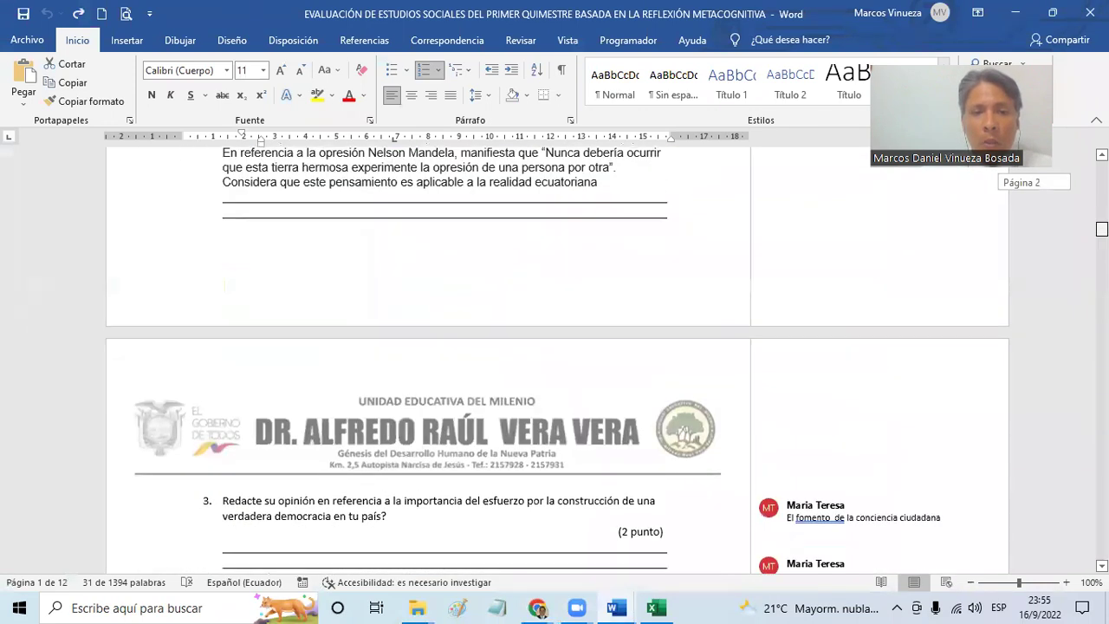
{"action": "scroll", "coordinate": [428, 359], "scroll_direction": "up", "scroll_amount": 5}
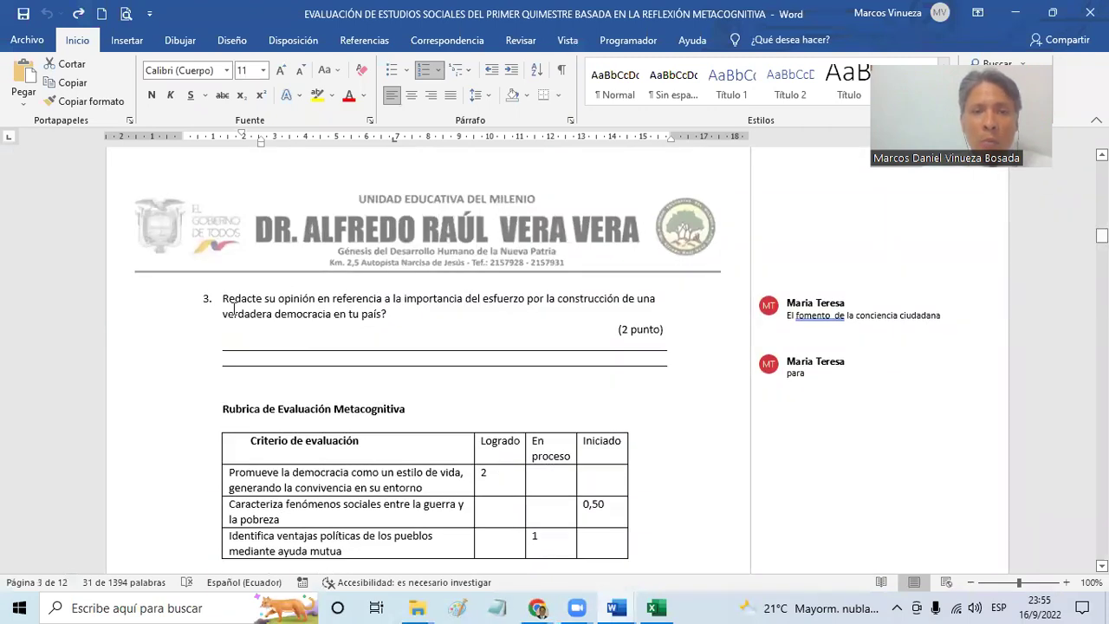
{"action": "left_click_drag", "start_coordinate": [224, 297], "coordinate": [397, 314]}
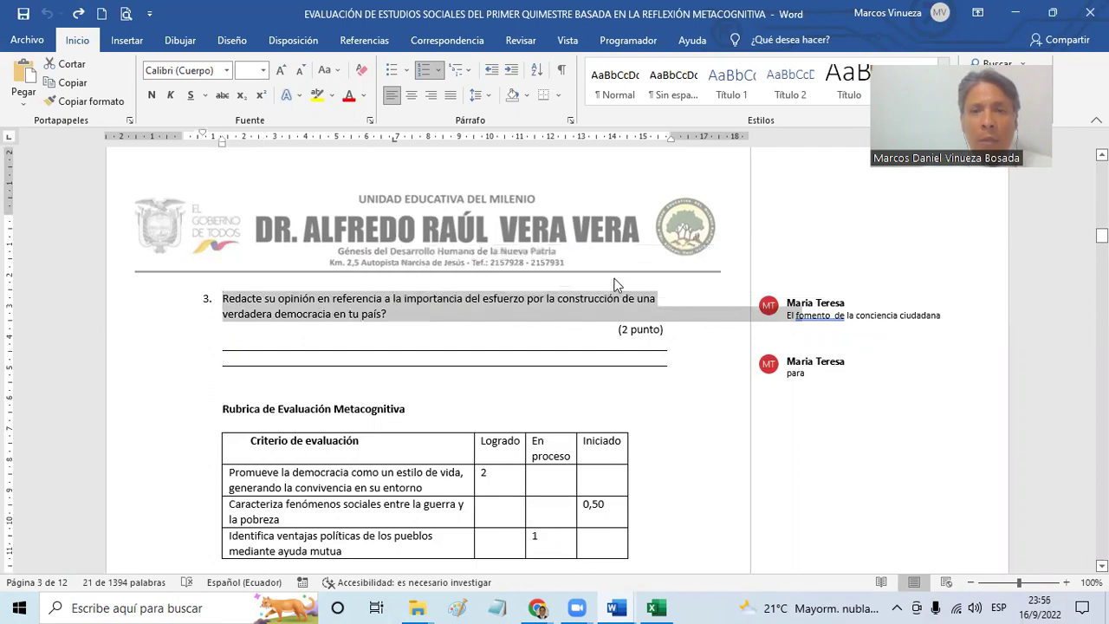
{"action": "key", "text": "alt+Tab"}
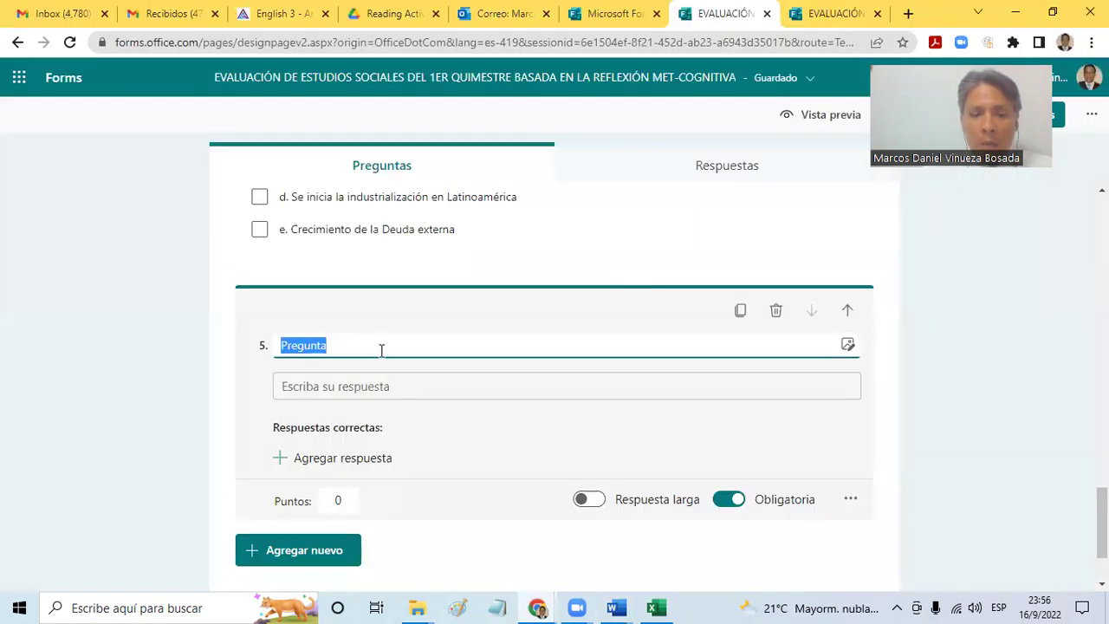
{"action": "type", "text": "1.\tRedacte su opinión en referencia a la importancia del esfuerzo[MT1]  por [MT2] la construcción de una verdadera democracia en tu país?  [MT1]El fomento  de la conciencia ciudadana  [MT2]para"}
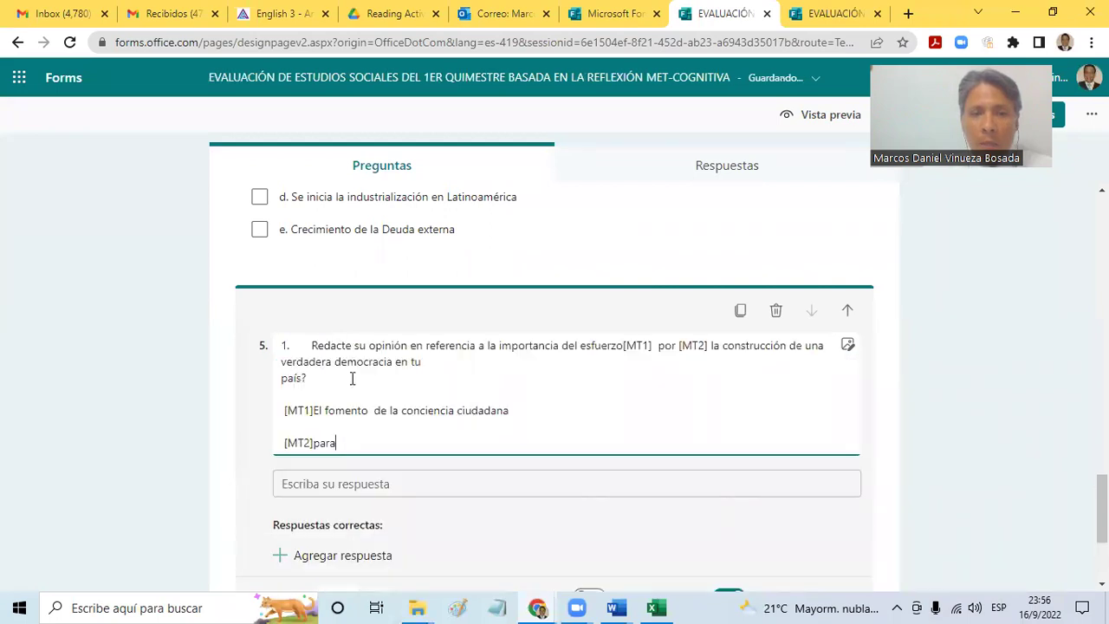
Delete the two reviewer comment lines pasted at the end of question 5's title
{"action": "left_click_drag", "start_coordinate": [285, 405], "coordinate": [364, 439]}
{"action": "key", "text": "BackSpace"}
{"action": "key", "text": "BackSpace"}
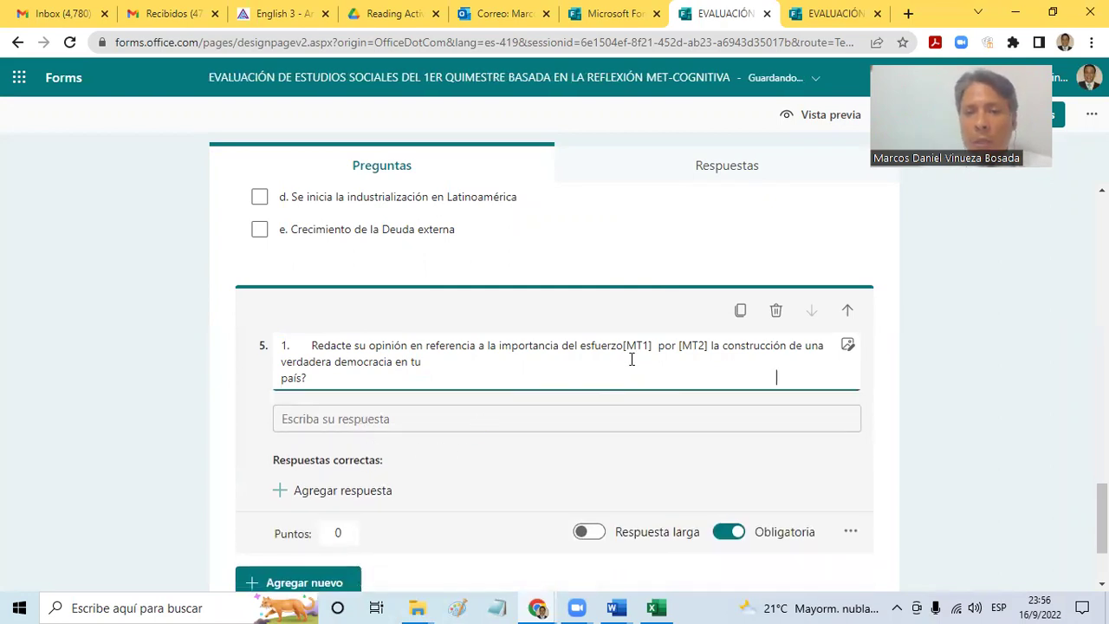
Delete the [MT1] and [MT2] markers from question 5's title so it reads "...la importancia del esfuerzo por la construcción de una verdadera democracia"
{"action": "key", "text": "alt+Tab"}
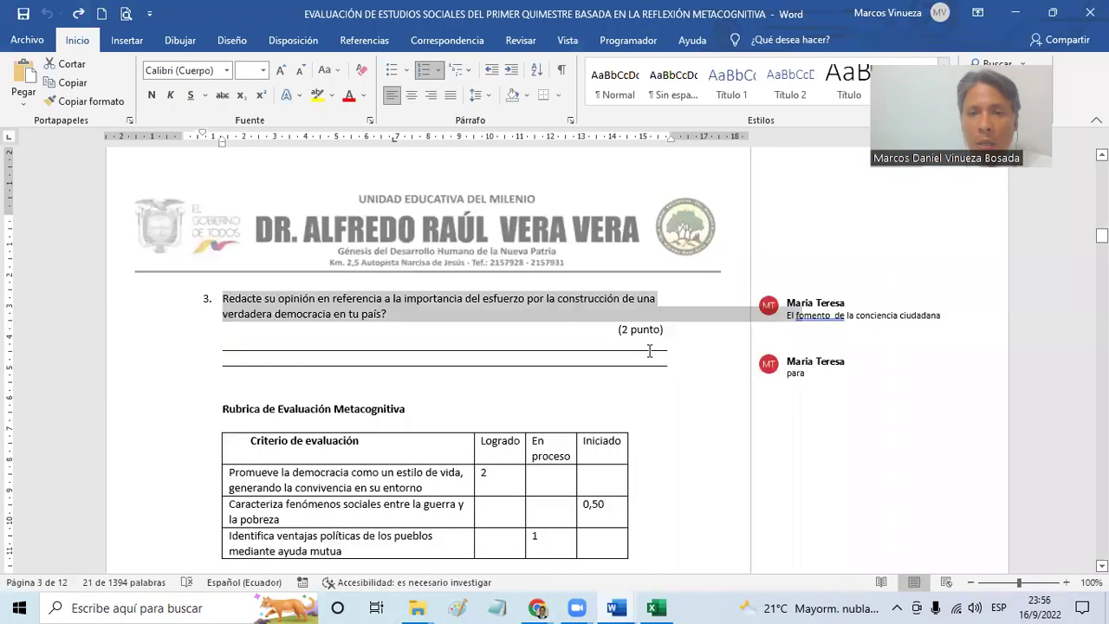
{"action": "key", "text": "alt+Tab"}
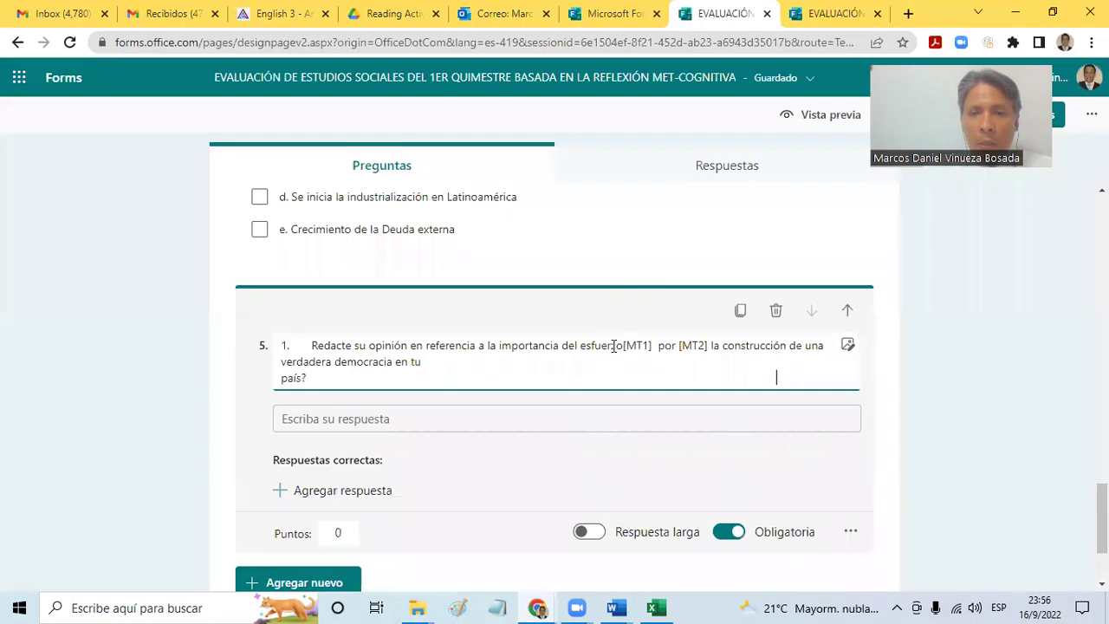
{"action": "left_click", "coordinate": [650, 345]}
{"action": "key", "text": "BackSpace"}
{"action": "key", "text": "BackSpace"}
{"action": "key", "text": "BackSpace"}
{"action": "key", "text": "BackSpace"}
{"action": "key", "text": "BackSpace"}
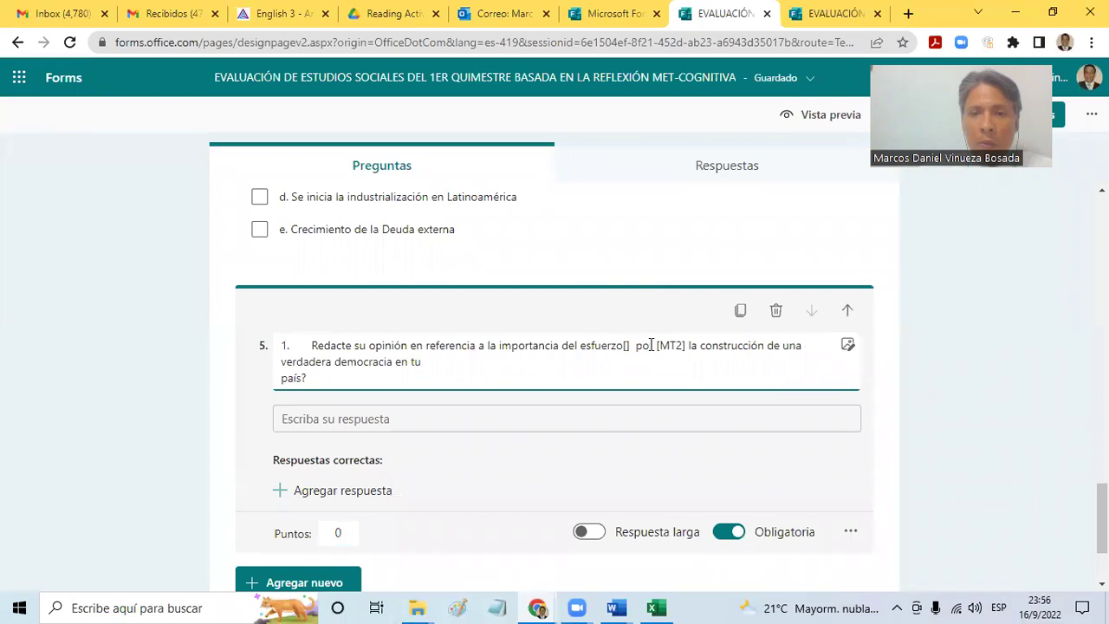
{"action": "key", "text": "Right"}
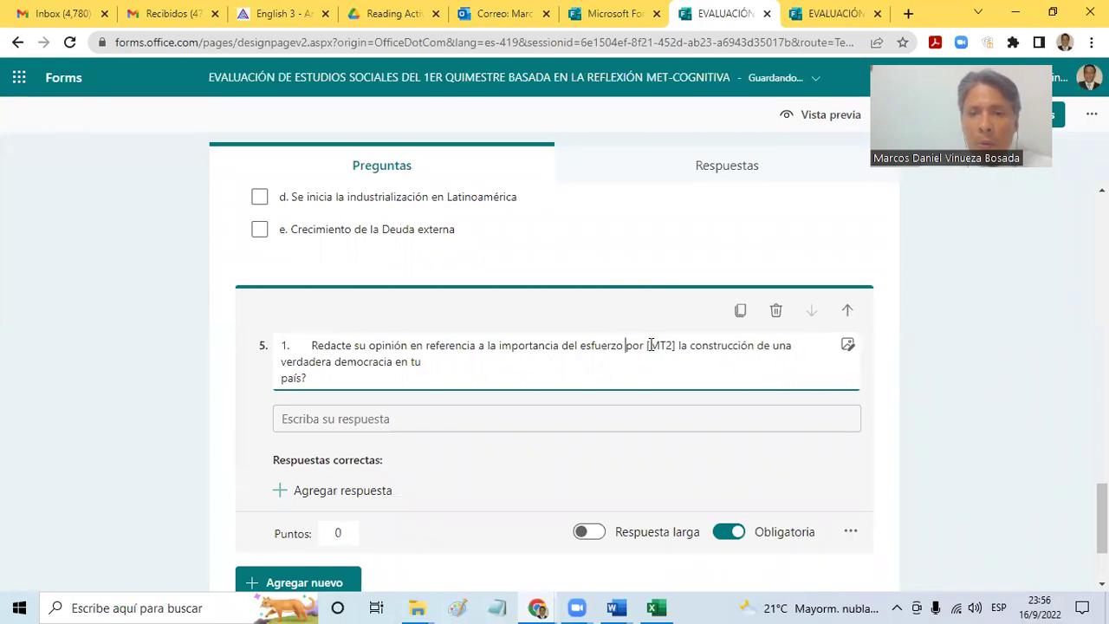
{"action": "key", "text": "Delete"}
{"action": "key", "text": "Delete"}
{"action": "key", "text": "Delete"}
{"action": "key", "text": "Delete"}
{"action": "key", "text": "Delete"}
{"action": "key", "text": "Delete"}
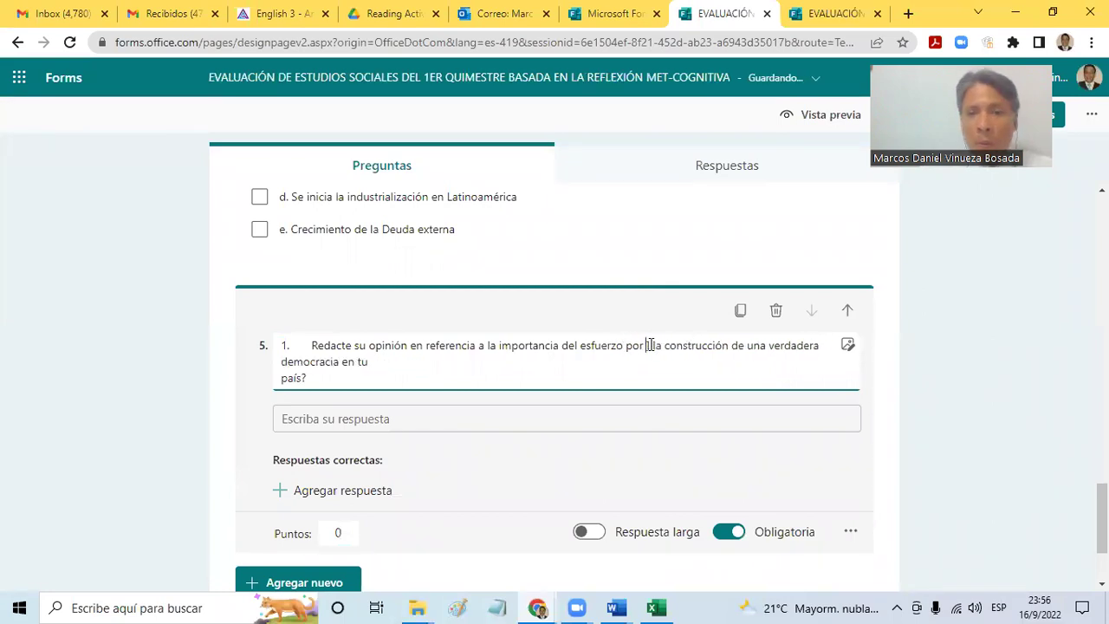
{"action": "type", "text": "l"}
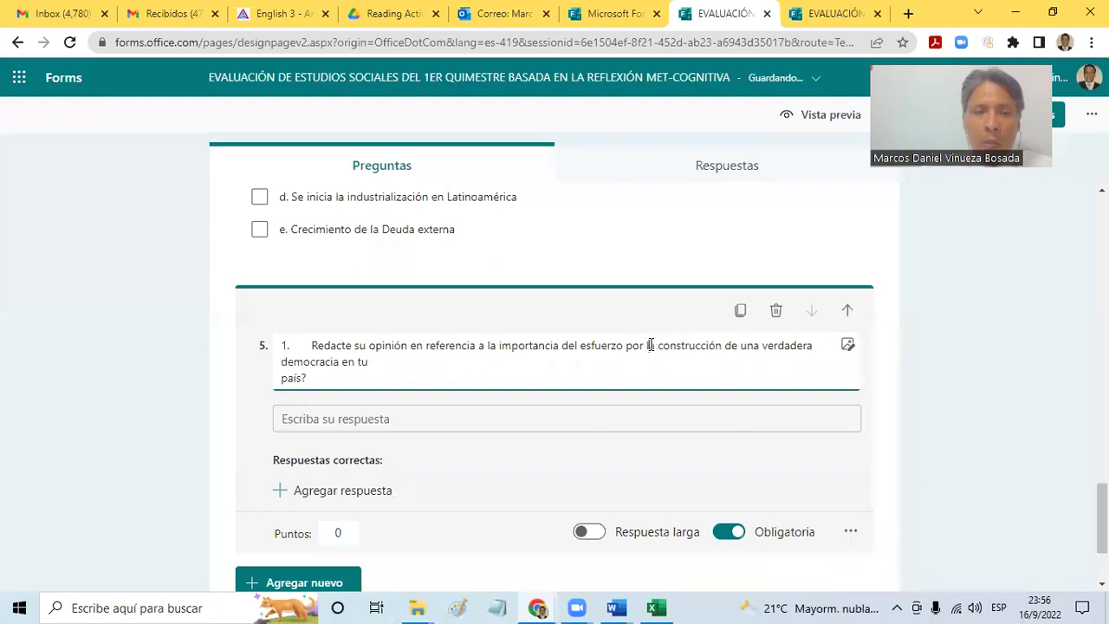
{"action": "left_click", "coordinate": [472, 418]}
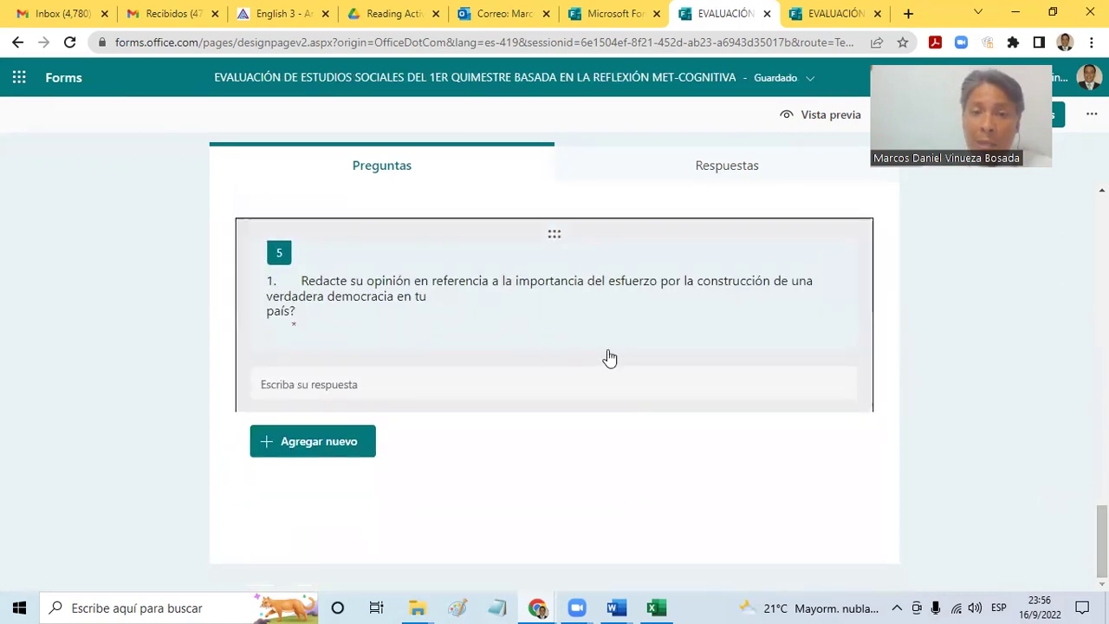
Turn on the long-answer option for question 5, the opinion question about building a true democracy
{"action": "left_click", "coordinate": [609, 357]}
{"action": "left_click", "coordinate": [596, 464]}
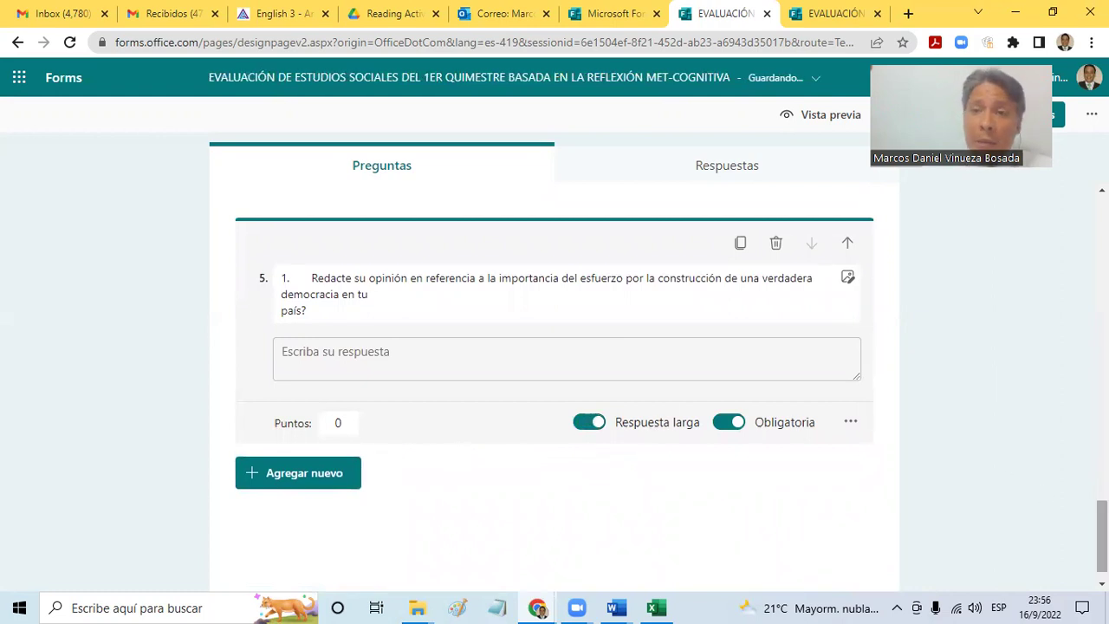
Set the score of question 3, about the consequences of the Second World War, to 0.5 points
{"action": "scroll", "coordinate": [1102, 535], "scroll_direction": "up", "scroll_amount": 6}
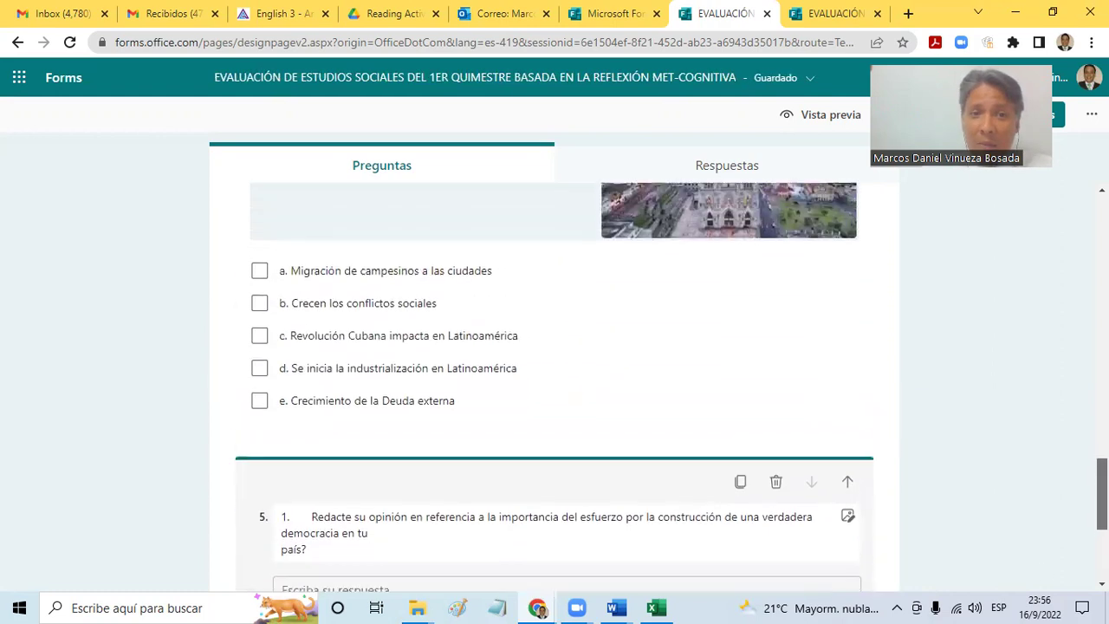
{"action": "scroll", "coordinate": [1102, 446], "scroll_direction": "up", "scroll_amount": 5}
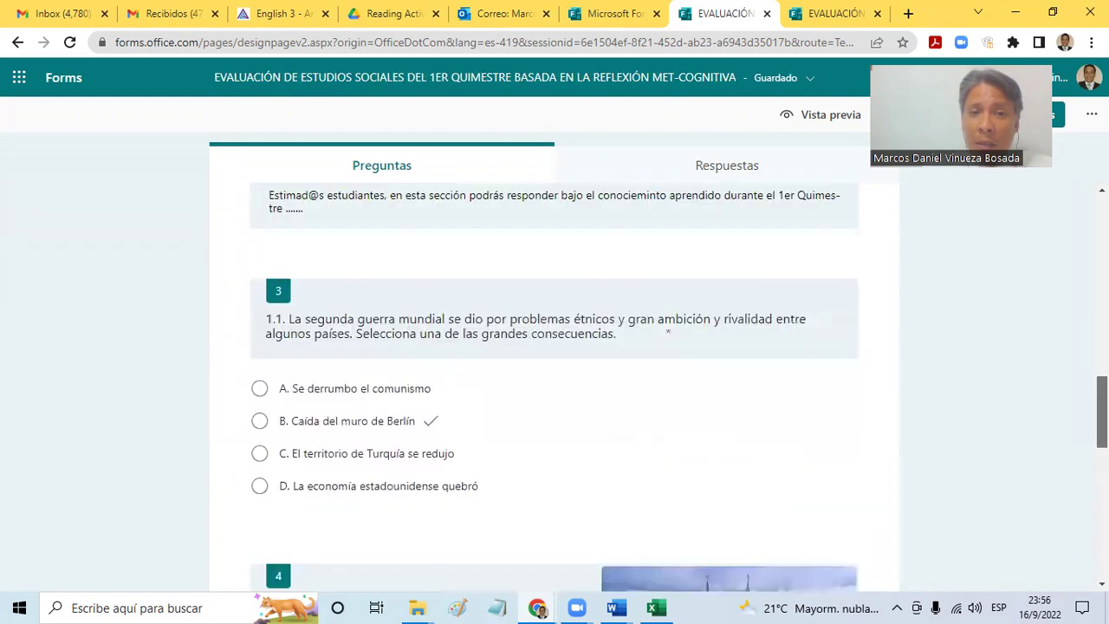
{"action": "scroll", "coordinate": [1102, 416], "scroll_direction": "down", "scroll_amount": 2}
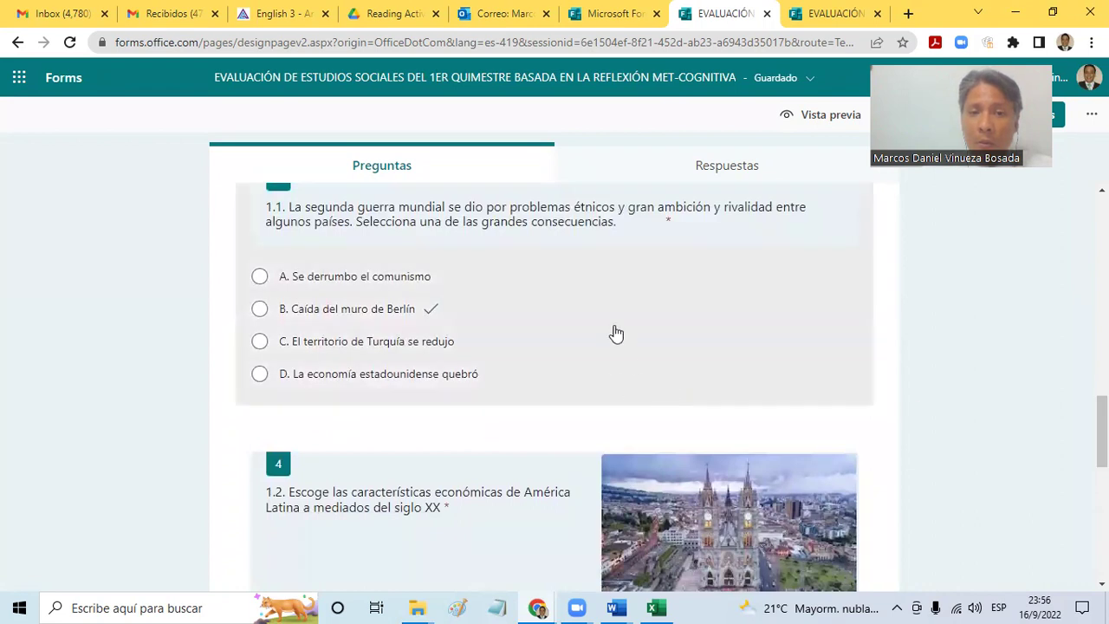
{"action": "left_click", "coordinate": [614, 331]}
{"action": "scroll", "coordinate": [614, 331], "scroll_direction": "down", "scroll_amount": 2}
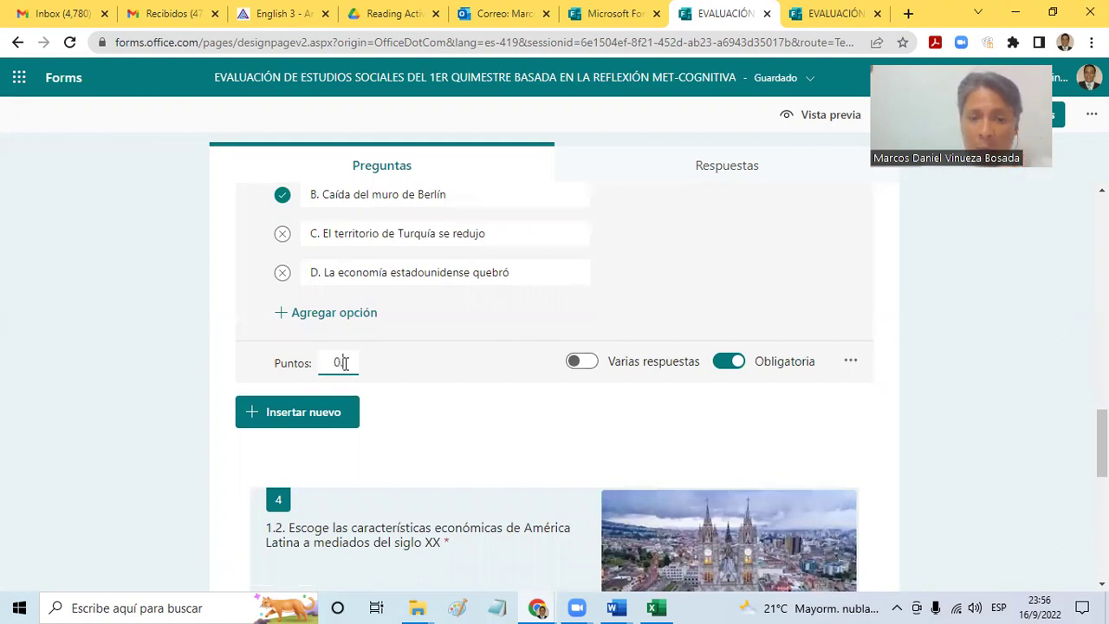
{"action": "left_click", "coordinate": [344, 363]}
{"action": "type", "text": ".5"}
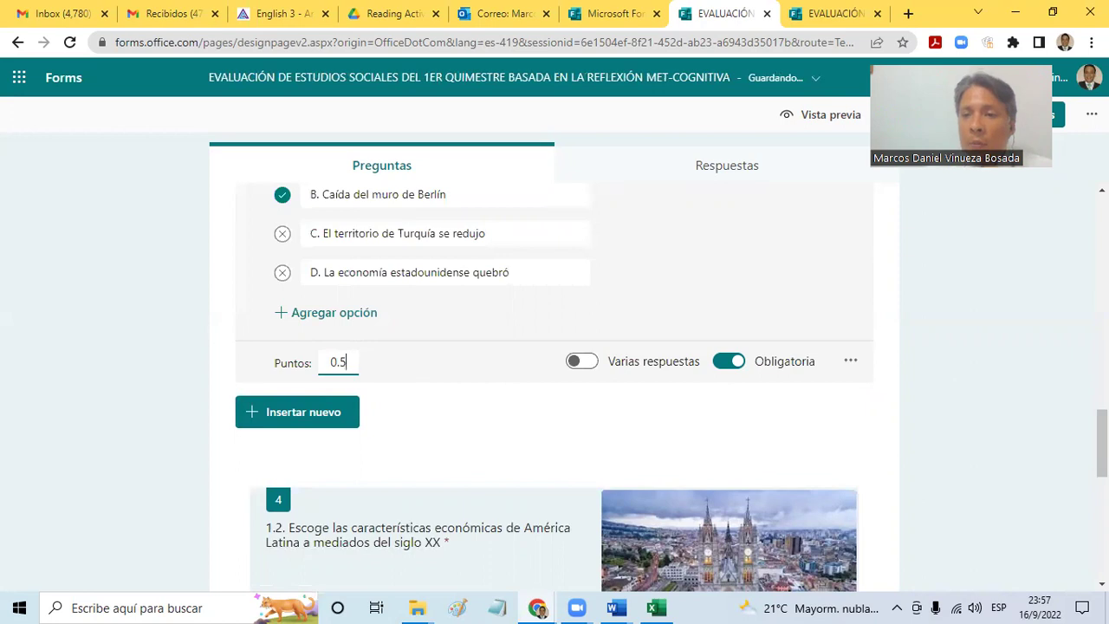
Turn off multiple answers for question 4, about Latin America's economic characteristics
{"action": "scroll", "coordinate": [554, 390], "scroll_direction": "down", "scroll_amount": 5}
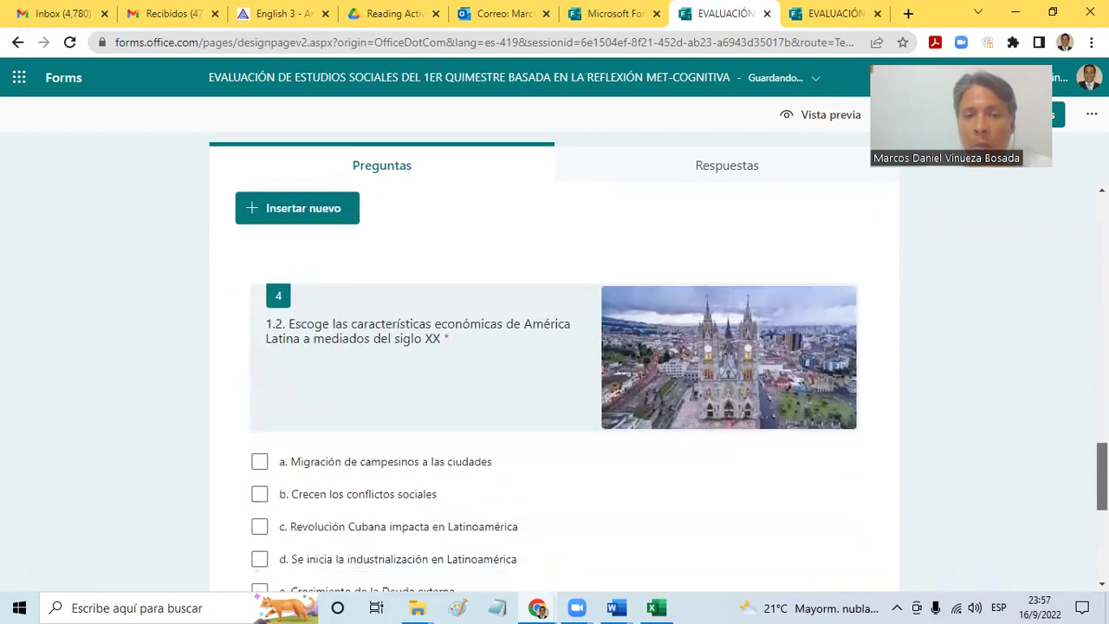
{"action": "scroll", "coordinate": [555, 389], "scroll_direction": "down", "scroll_amount": 2}
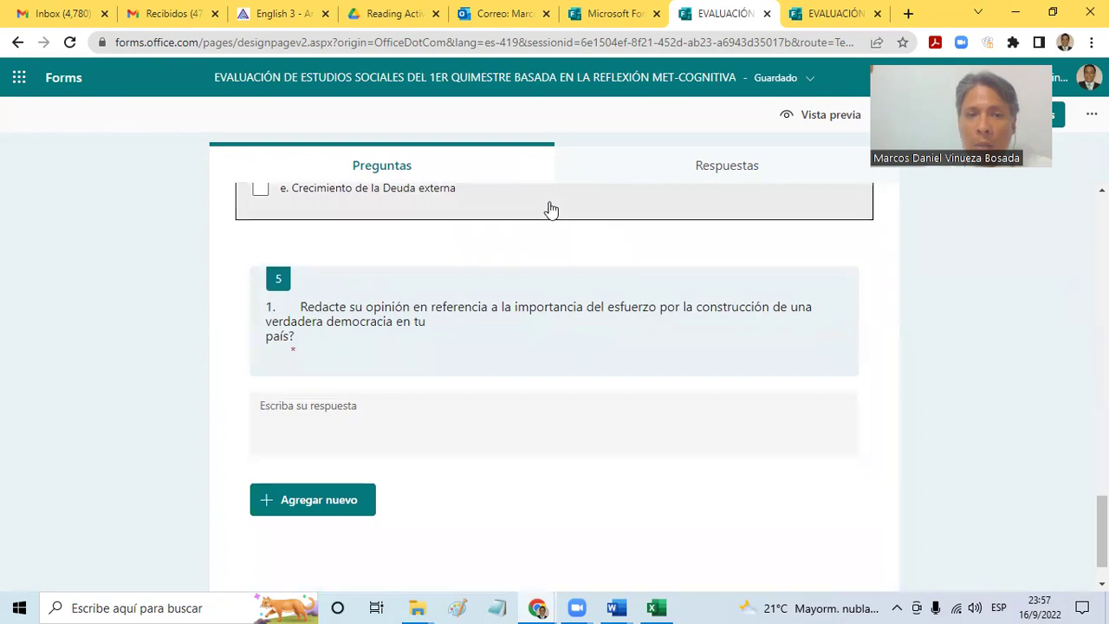
{"action": "left_click", "coordinate": [557, 209]}
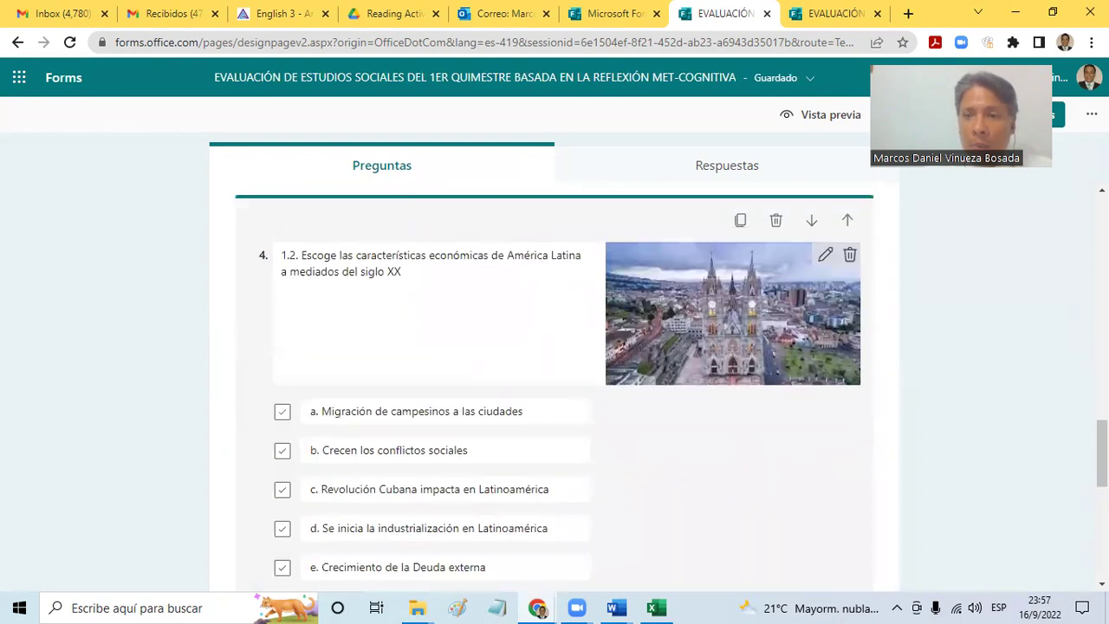
{"action": "left_click_drag", "start_coordinate": [1102, 450], "coordinate": [1102, 457]}
{"action": "scroll", "coordinate": [554, 381], "scroll_direction": "down", "scroll_amount": 3}
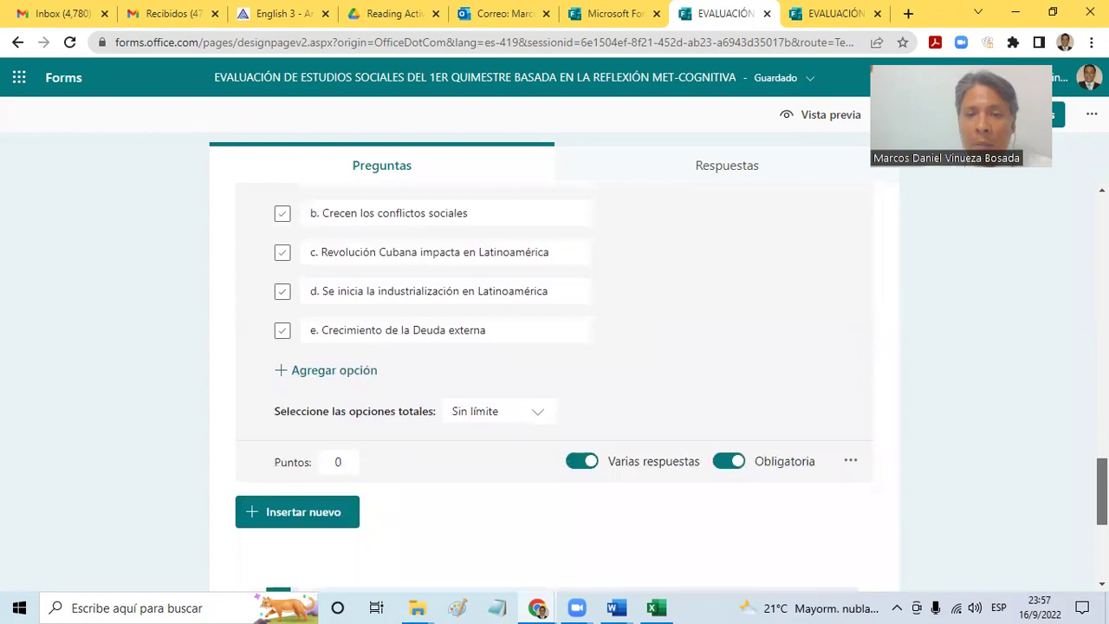
{"action": "left_click", "coordinate": [684, 455]}
{"action": "left_click", "coordinate": [659, 258]}
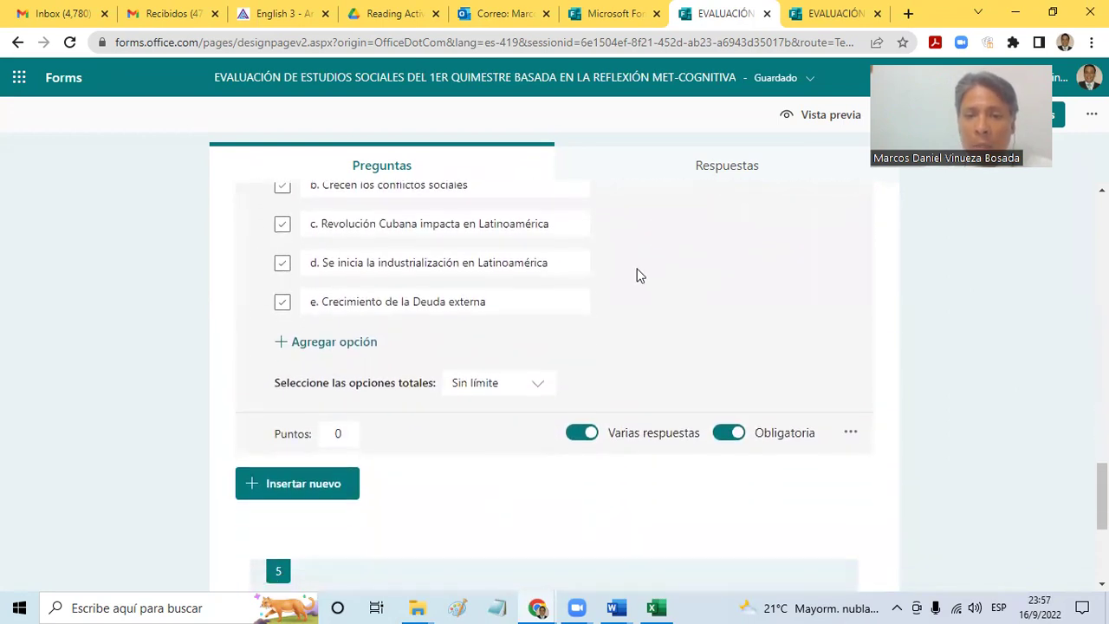
{"action": "left_click", "coordinate": [582, 432]}
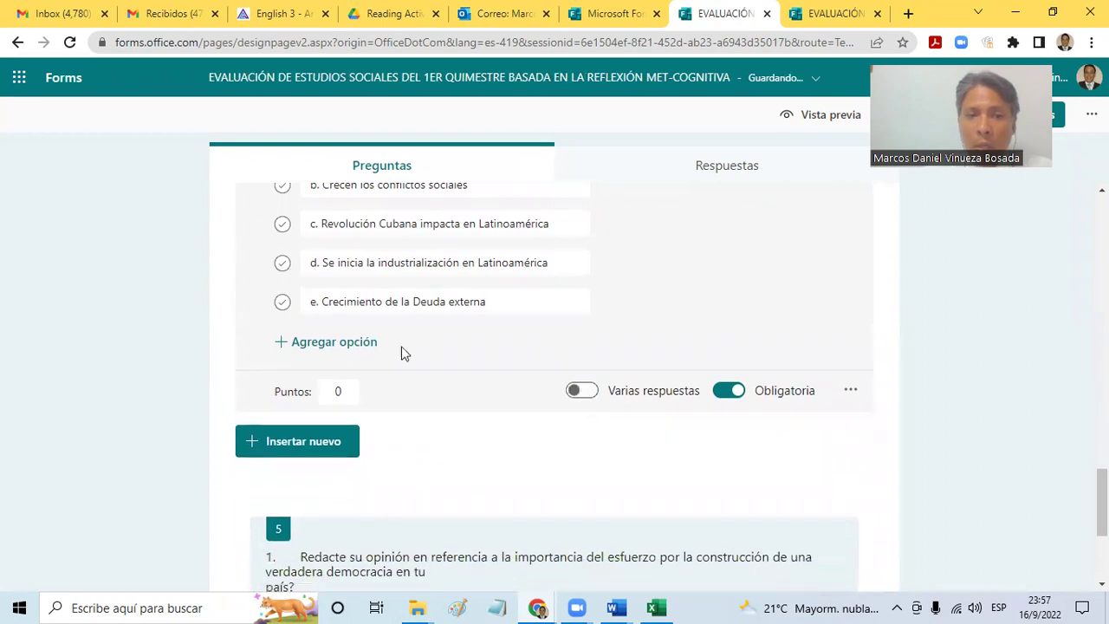
Mark option "d. Se inicia la industrialización en Latinoamérica" as question 4's correct answer and set its score to 0.5 points
{"action": "left_click", "coordinate": [283, 267]}
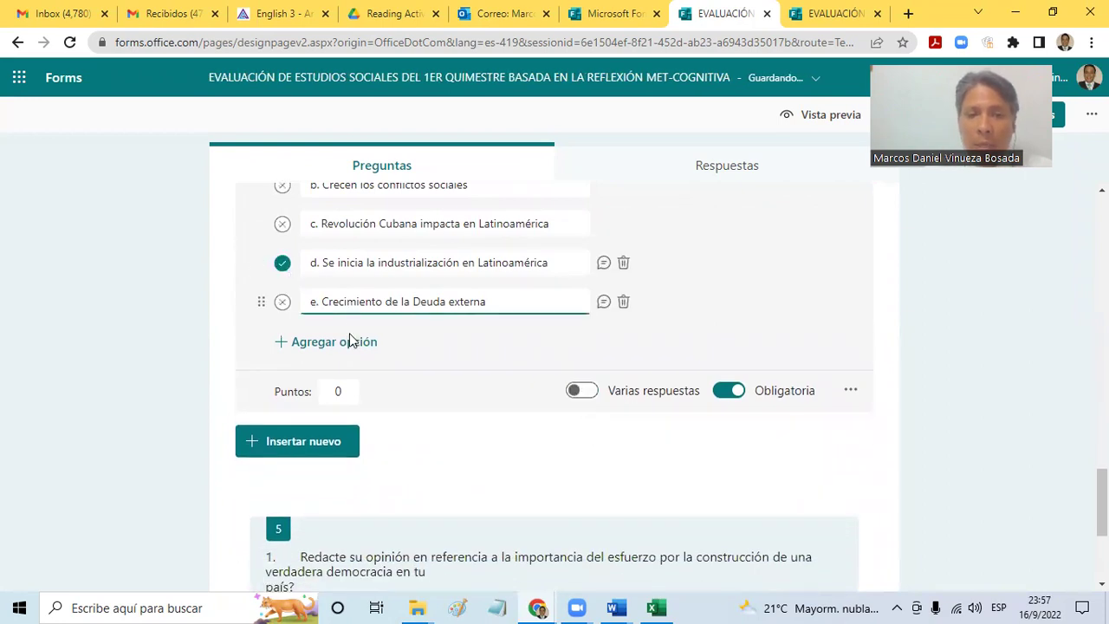
{"action": "left_click", "coordinate": [352, 391]}
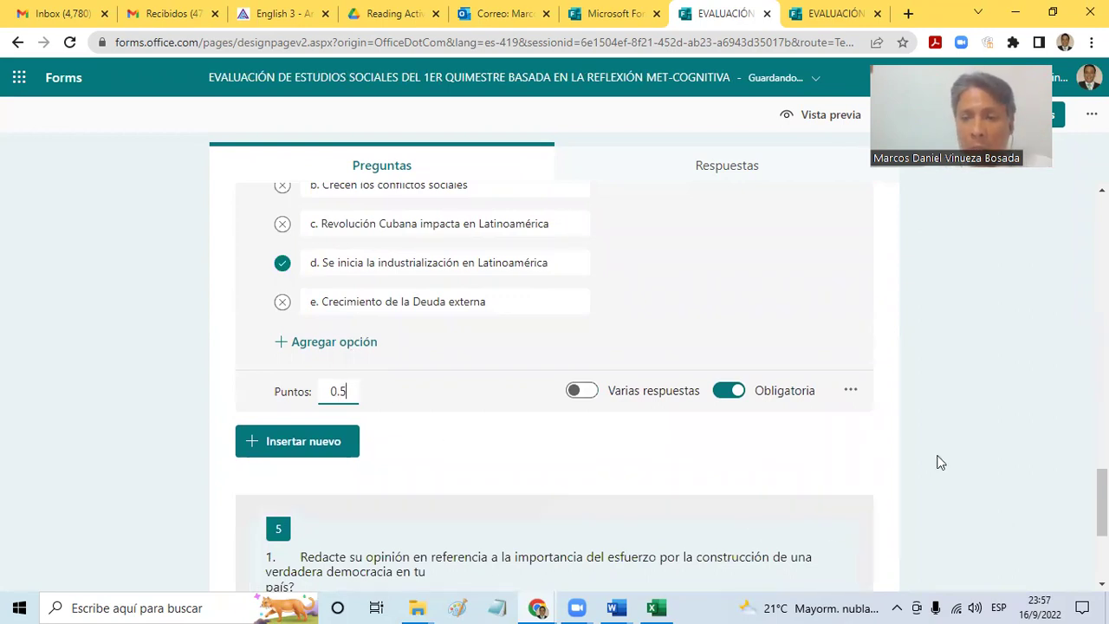
{"action": "scroll", "coordinate": [555, 373], "scroll_direction": "up", "scroll_amount": 1}
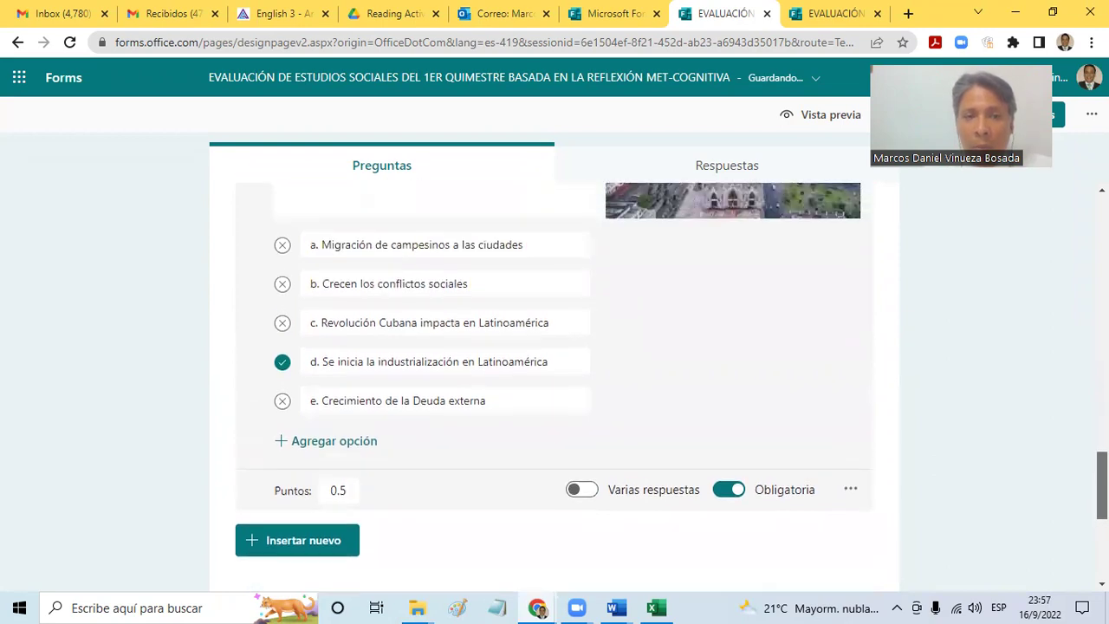
Try a score of 0.5 points for question 5, and restore the score to 0
{"action": "scroll", "coordinate": [554, 373], "scroll_direction": "down", "scroll_amount": 4}
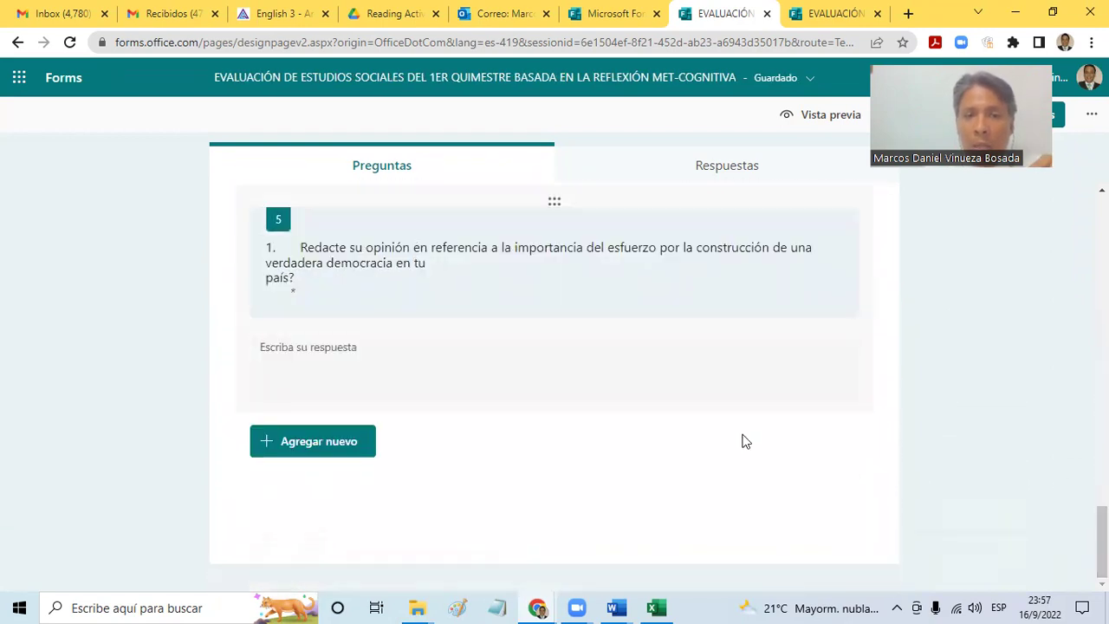
{"action": "left_click", "coordinate": [683, 315]}
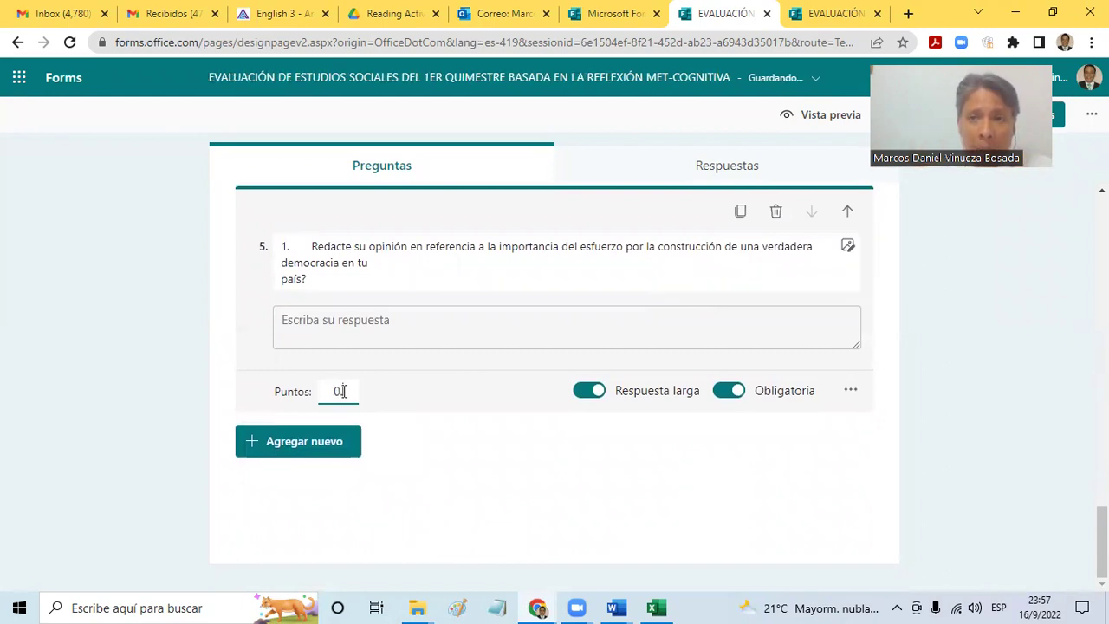
{"action": "type", "text": ".5"}
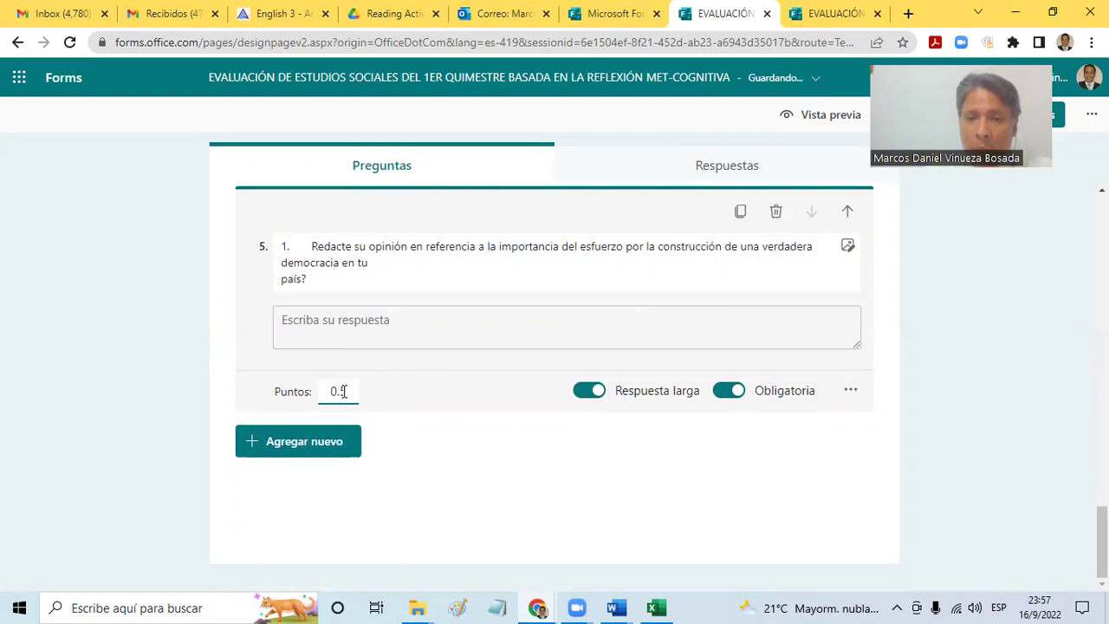
{"action": "key", "text": "BackSpace"}
{"action": "key", "text": "BackSpace"}
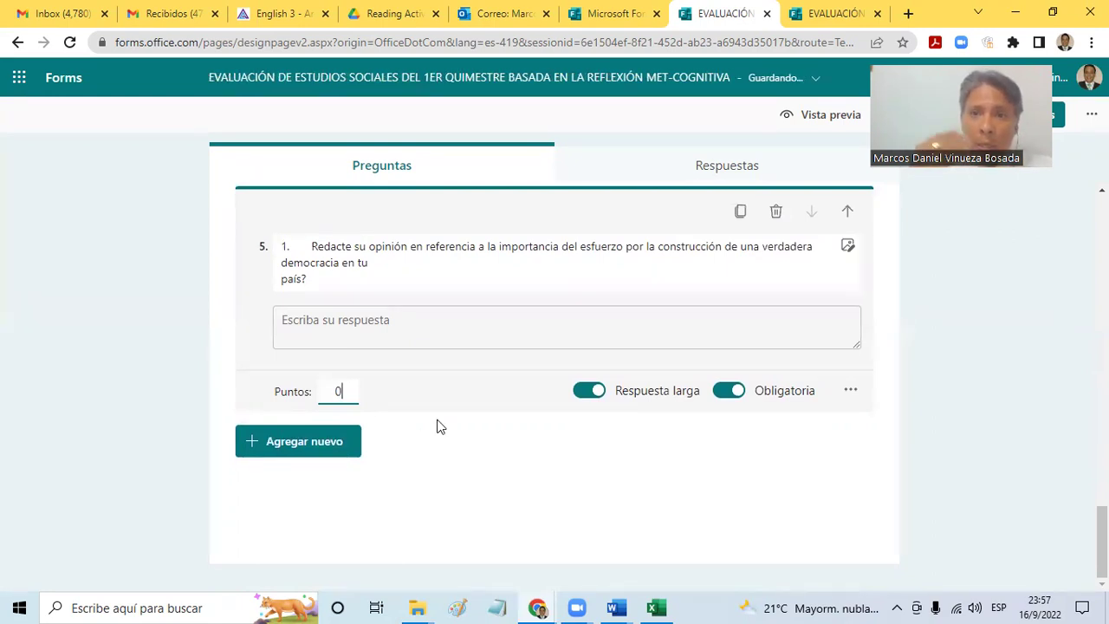
{"action": "left_click", "coordinate": [438, 425]}
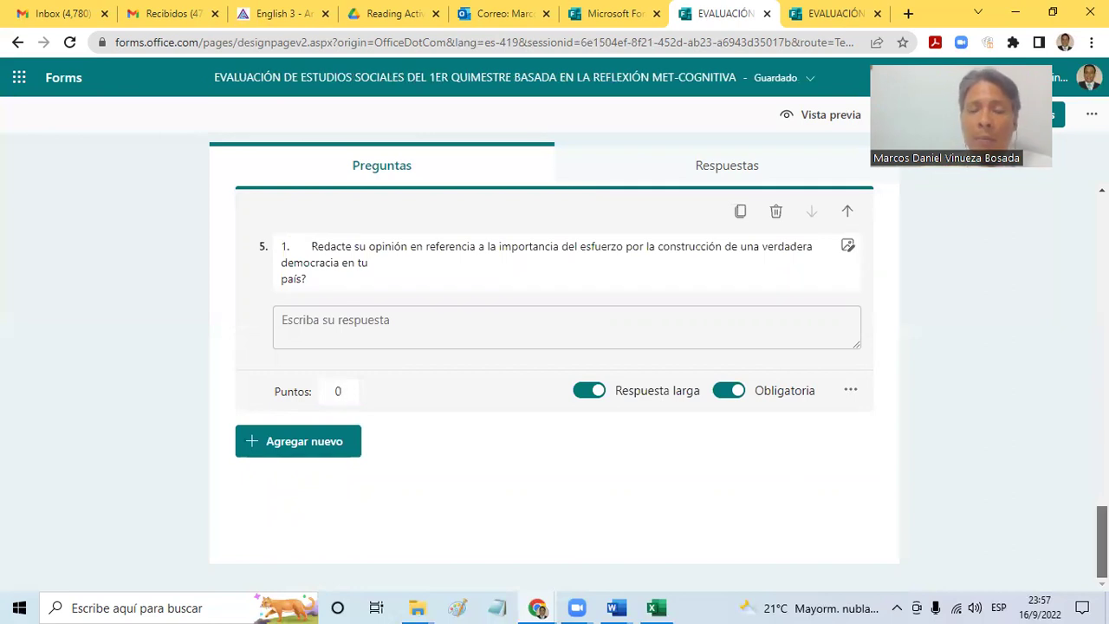
{"action": "left_click", "coordinate": [899, 509]}
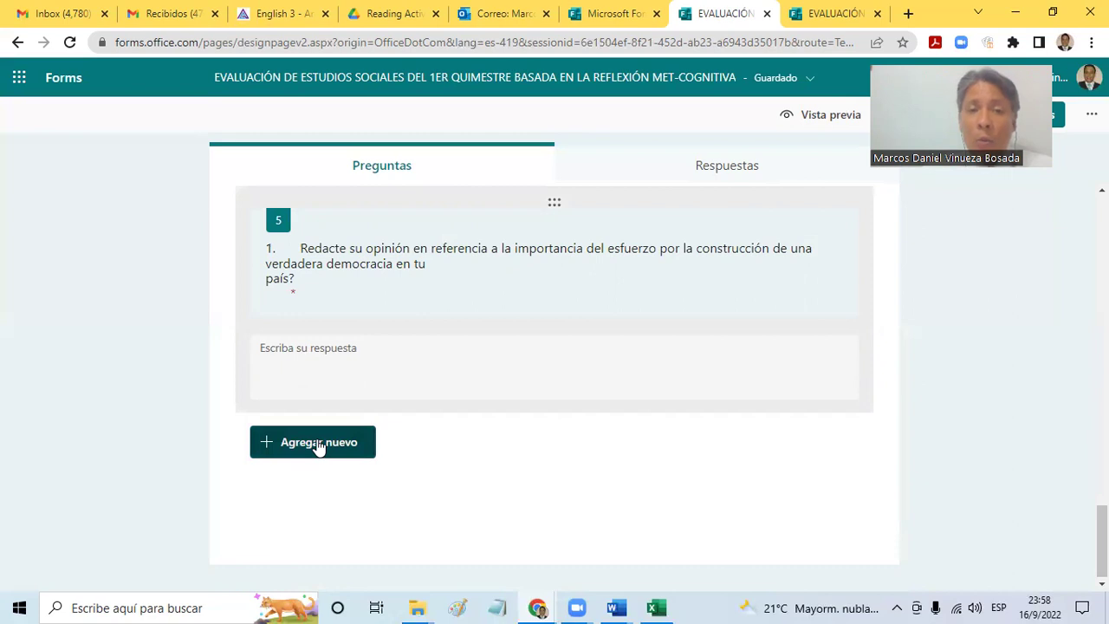
Switch to the Word document and ignore all spelling flags for "Hippi" in item 2's matching exercise
{"action": "key", "text": "alt+Tab"}
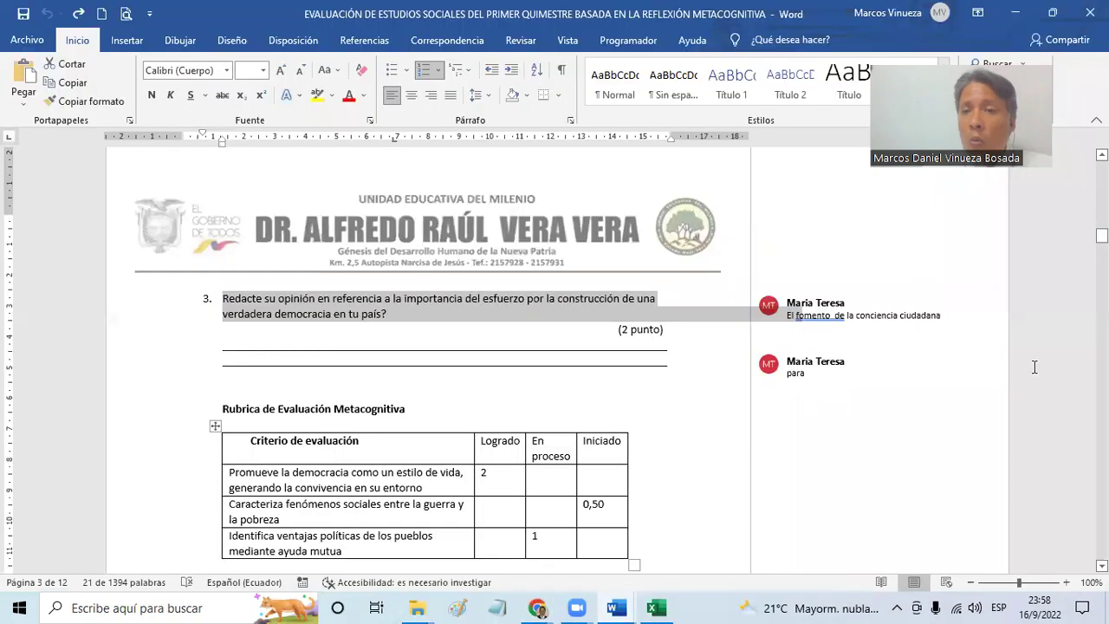
{"action": "left_click_drag", "start_coordinate": [1101, 235], "coordinate": [1101, 240]}
{"action": "scroll", "coordinate": [554, 346], "scroll_direction": "up", "scroll_amount": 15}
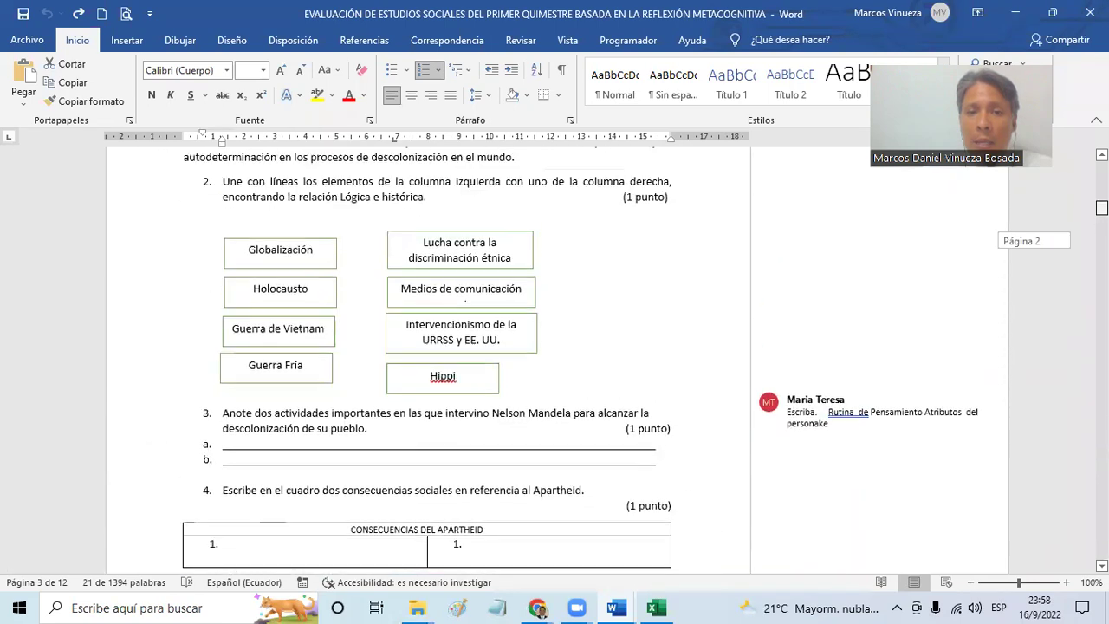
{"action": "scroll", "coordinate": [428, 346], "scroll_direction": "up", "scroll_amount": 3}
{"action": "scroll", "coordinate": [428, 346], "scroll_direction": "down", "scroll_amount": 18}
{"action": "scroll", "coordinate": [428, 346], "scroll_direction": "down", "scroll_amount": 1}
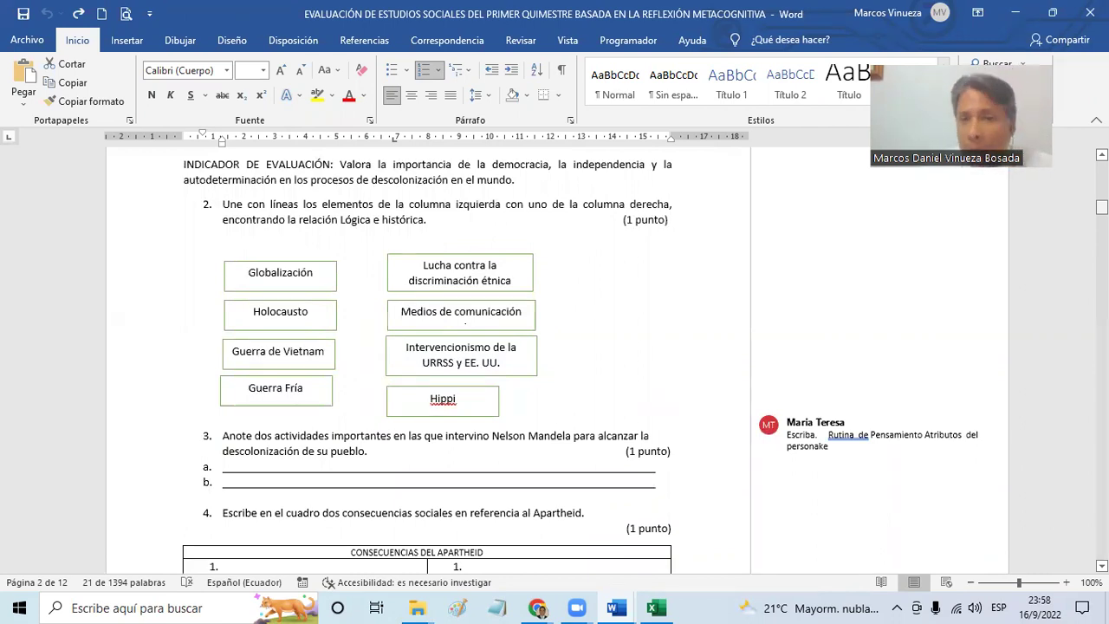
{"action": "left_click", "coordinate": [443, 401]}
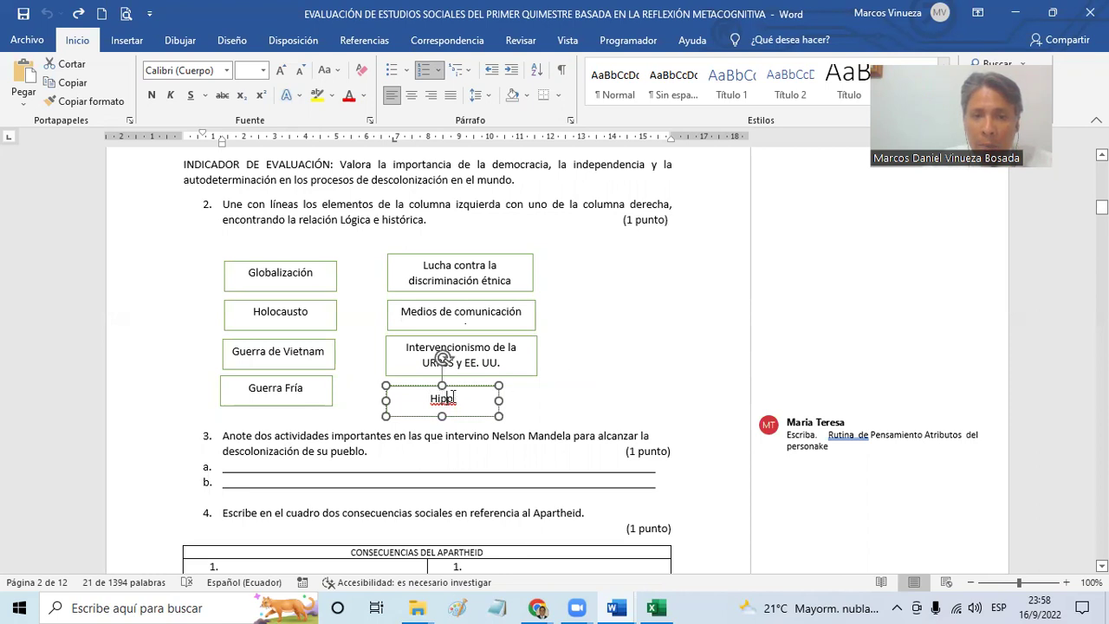
{"action": "right_click", "coordinate": [452, 403]}
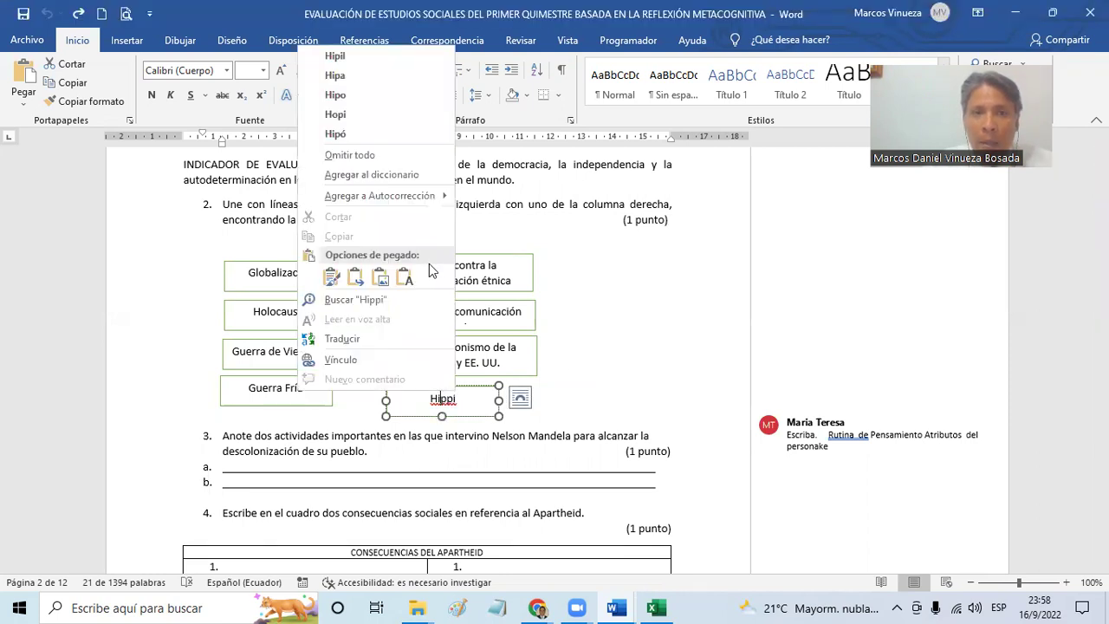
{"action": "left_click", "coordinate": [437, 157]}
{"action": "left_click", "coordinate": [666, 322]}
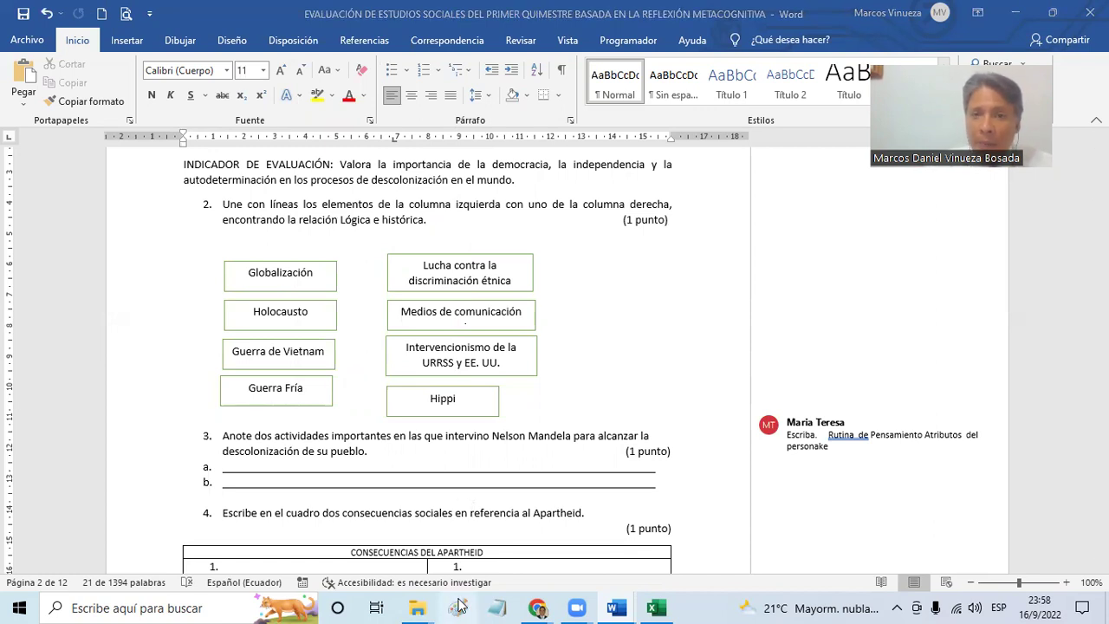
Paste a screenshot of the Word page into Paint and cut out the area containing item 2's matching boxes
{"action": "left_click", "coordinate": [459, 606]}
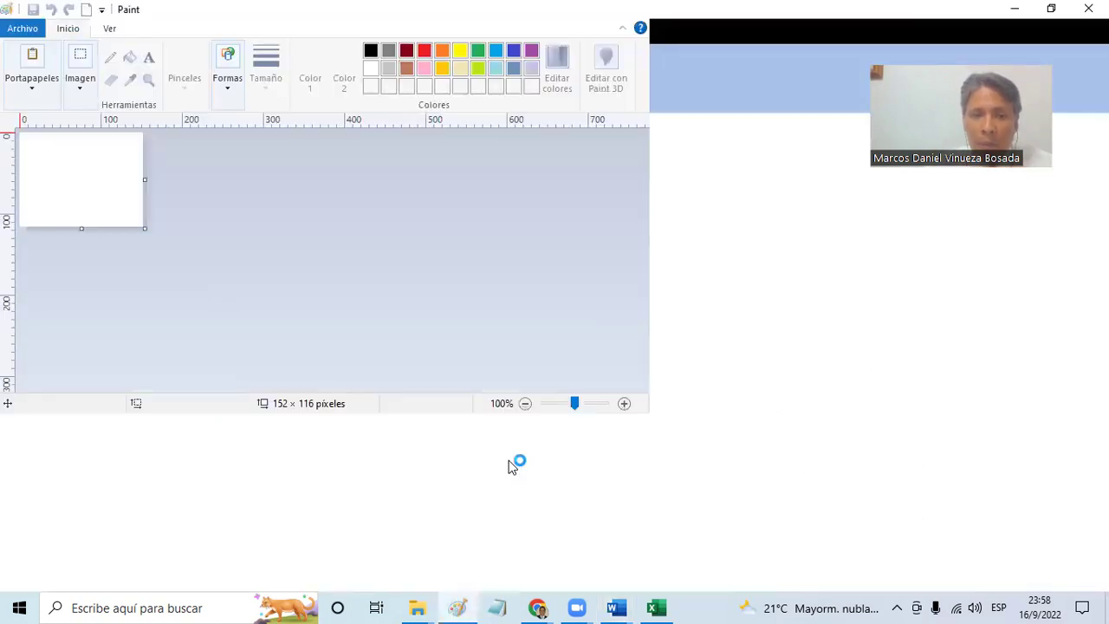
{"action": "key", "text": "ctrl+v"}
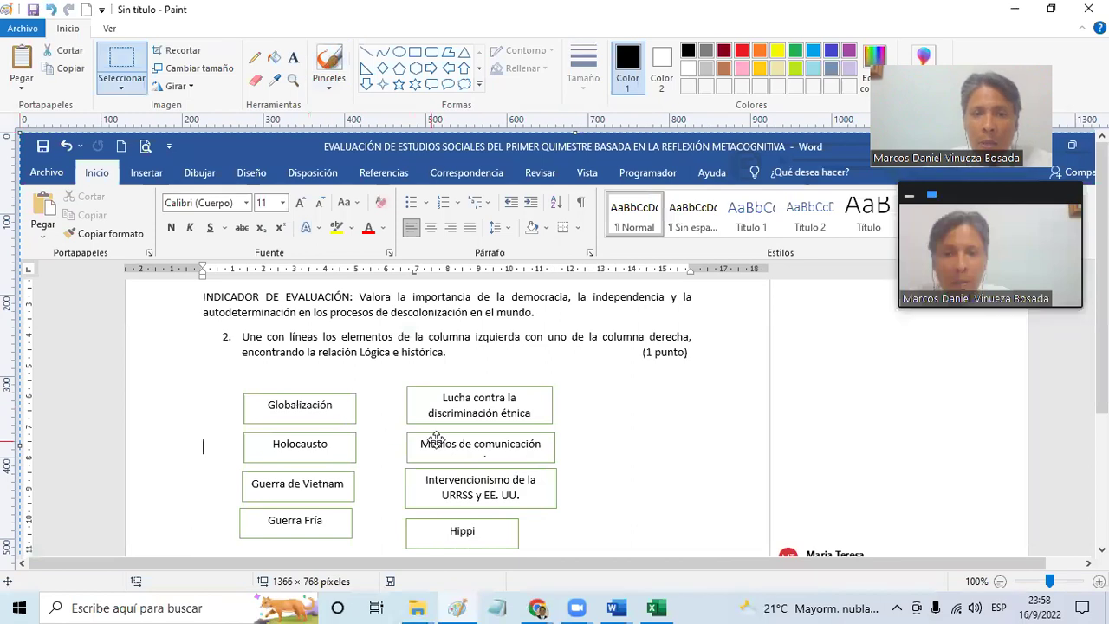
{"action": "mouse_move", "coordinate": [436, 438]}
{"action": "left_mouse_down"}
{"action": "mouse_move", "coordinate": [384, 356]}
{"action": "mouse_move", "coordinate": [379, 274]}
{"action": "left_mouse_up"}
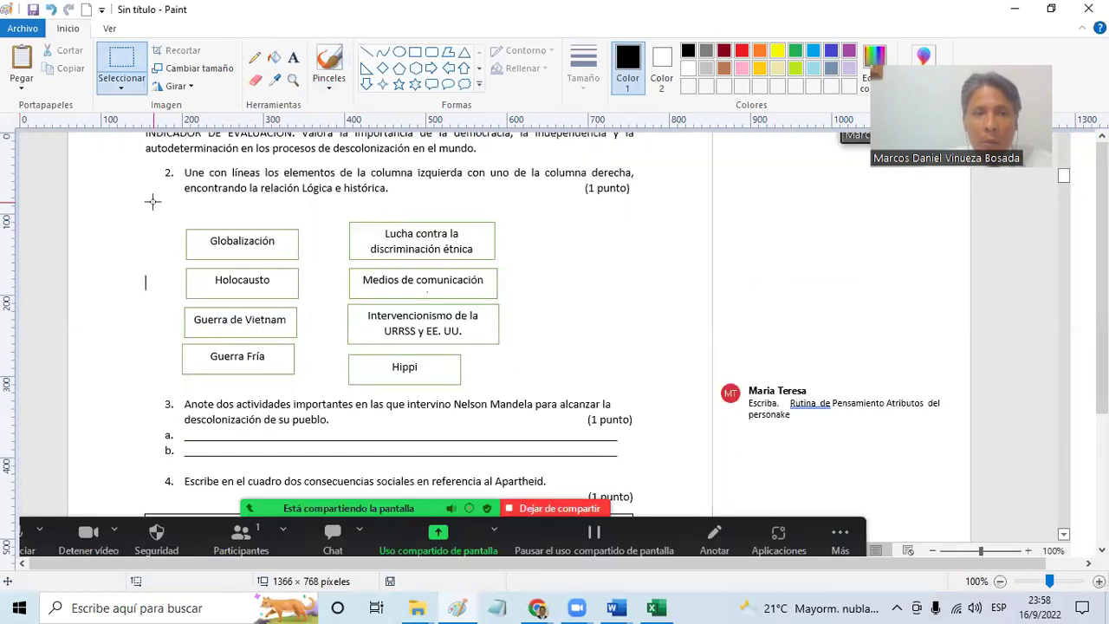
{"action": "left_click_drag", "start_coordinate": [174, 214], "coordinate": [510, 389]}
{"action": "key", "text": "Delete"}
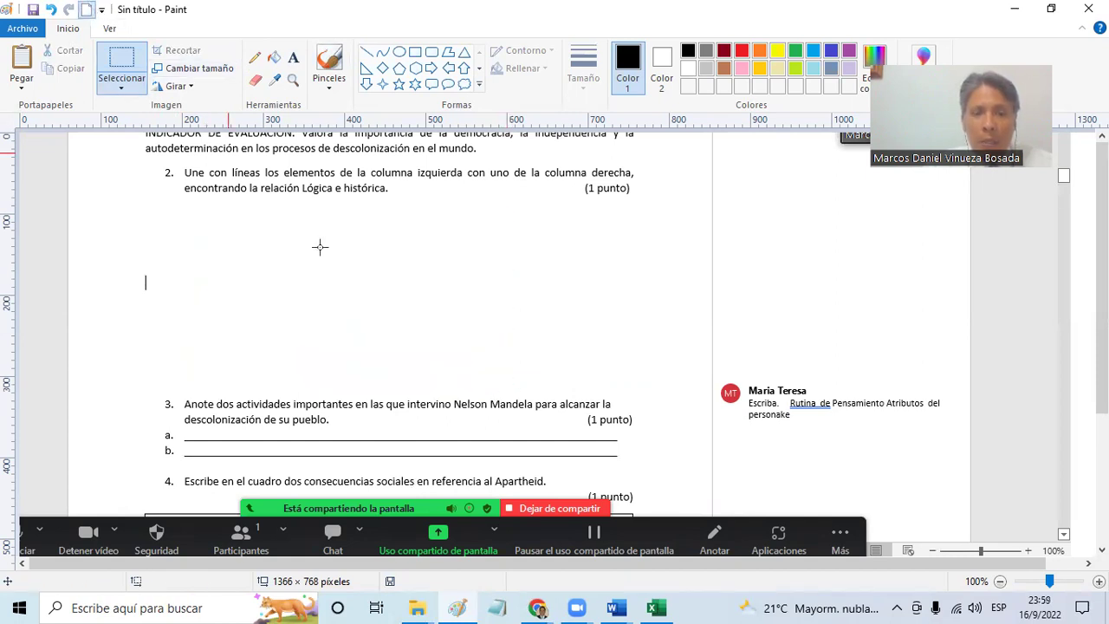
Discard the remaining screenshot without saving and paste the cut matching boxes into a blank Paint canvas
{"action": "key", "text": "alt+F4"}
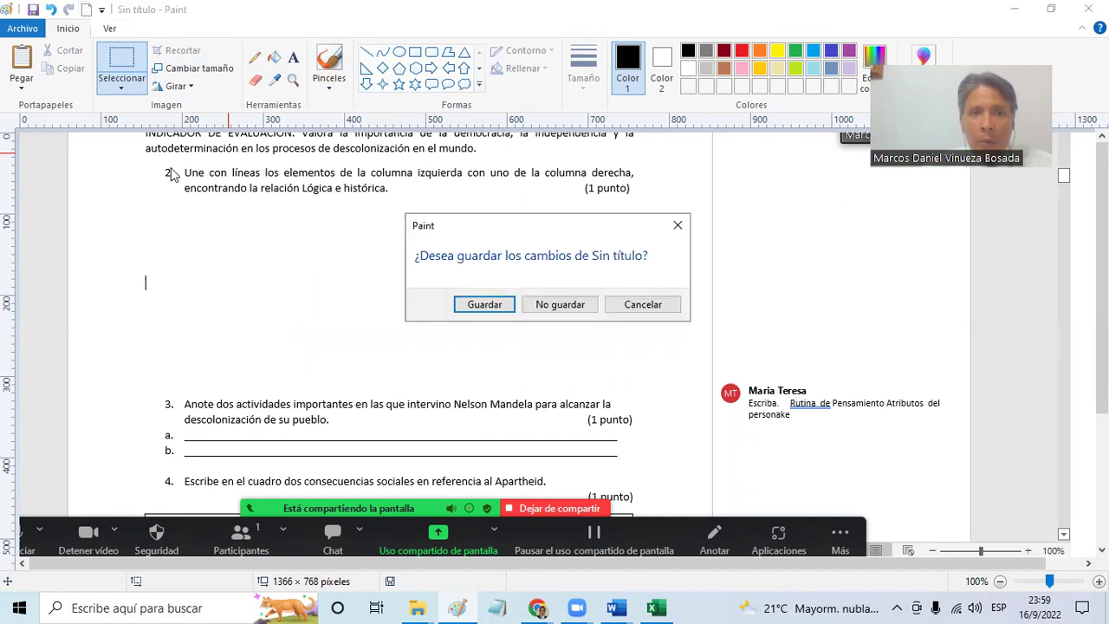
{"action": "left_click", "coordinate": [561, 306]}
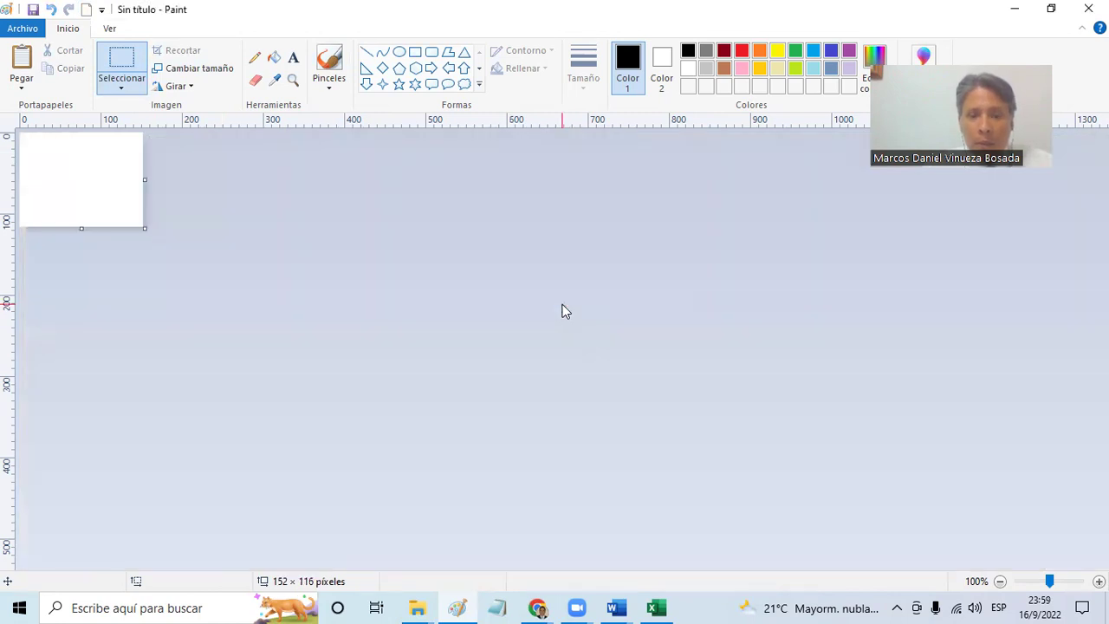
{"action": "key", "text": "ctrl+v"}
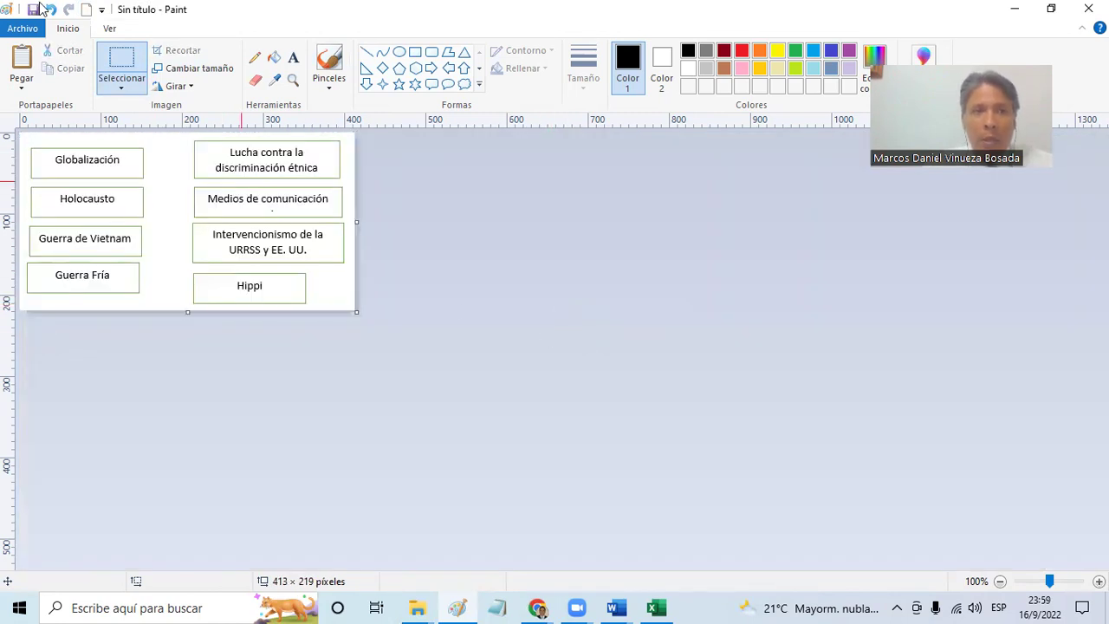
Save the matching-boxes image as a PNG named 1 in the Prueba folder under the UEMARVV metacognitive evaluations
{"action": "left_click", "coordinate": [34, 10]}
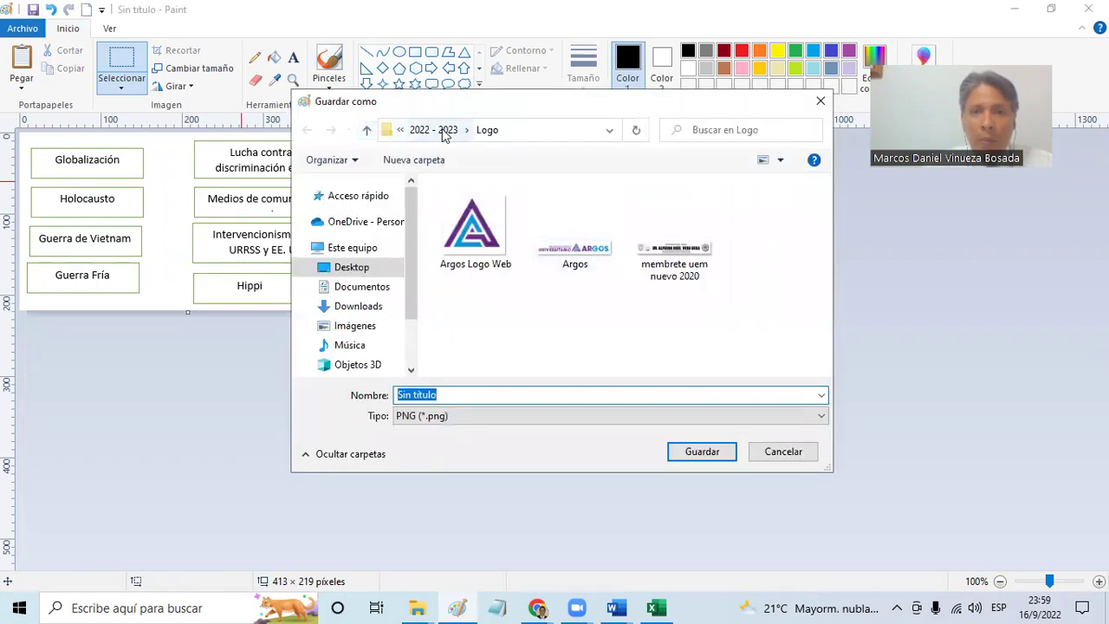
{"action": "left_click", "coordinate": [443, 132]}
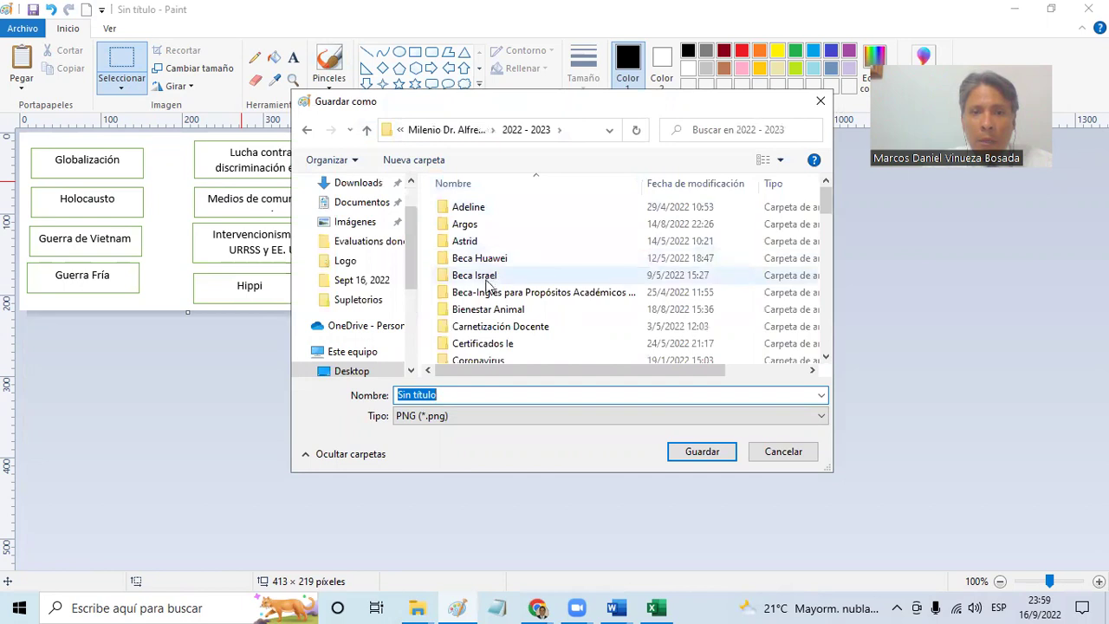
{"action": "left_click", "coordinate": [488, 285]}
{"action": "scroll", "coordinate": [487, 284], "scroll_direction": "down", "scroll_amount": 10}
{"action": "double_click", "coordinate": [488, 284]}
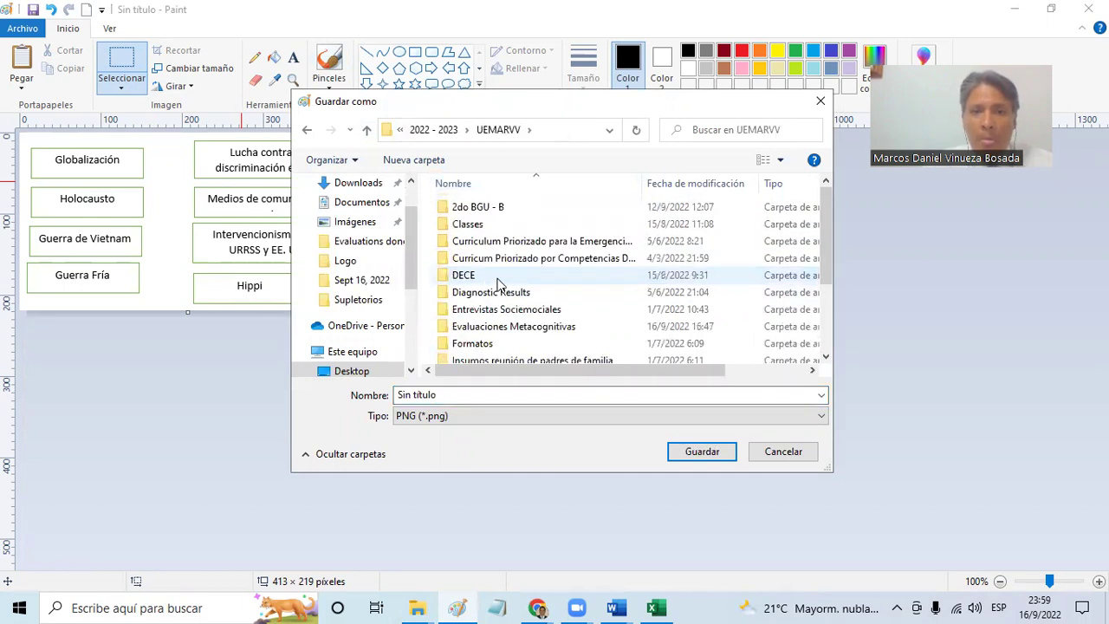
{"action": "double_click", "coordinate": [520, 327]}
{"action": "double_click", "coordinate": [490, 227]}
{"action": "left_click", "coordinate": [474, 394]}
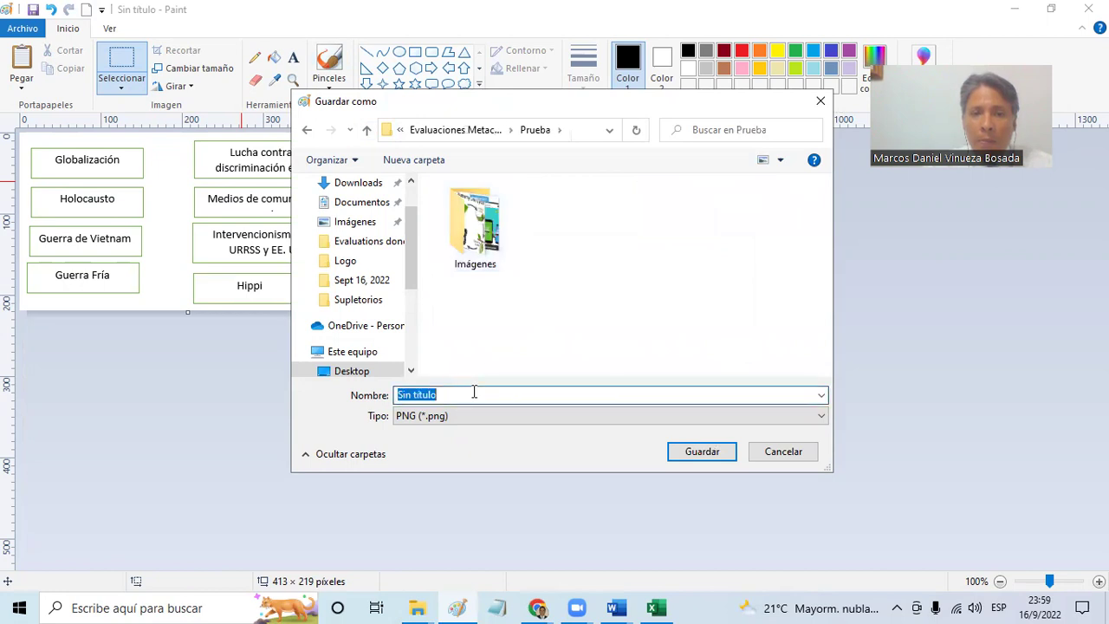
{"action": "type", "text": "1"}
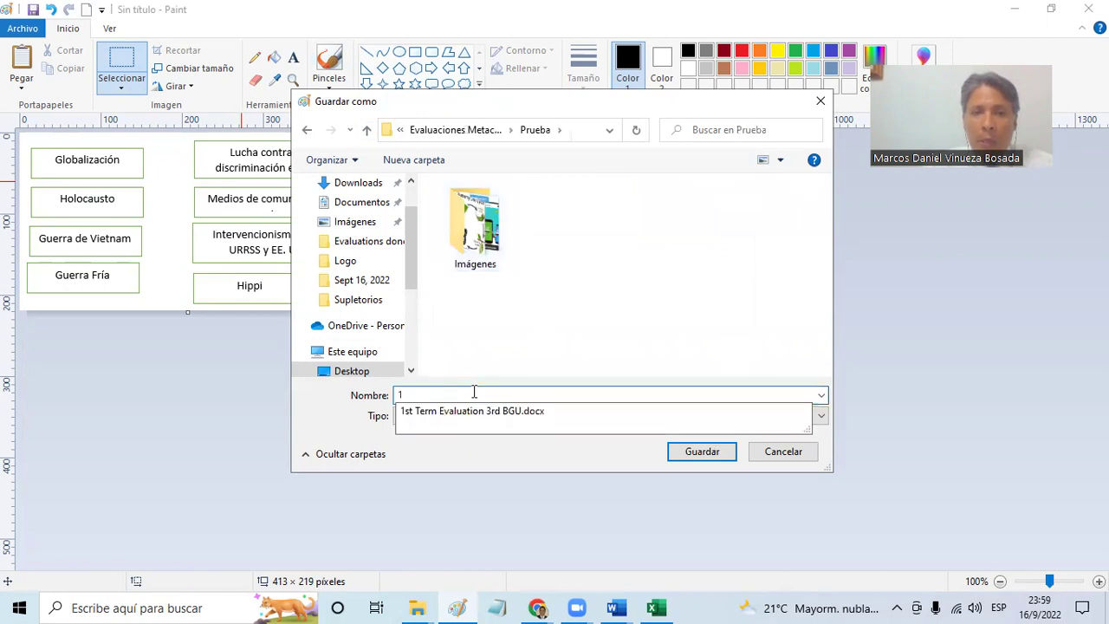
{"action": "key", "text": "Return"}
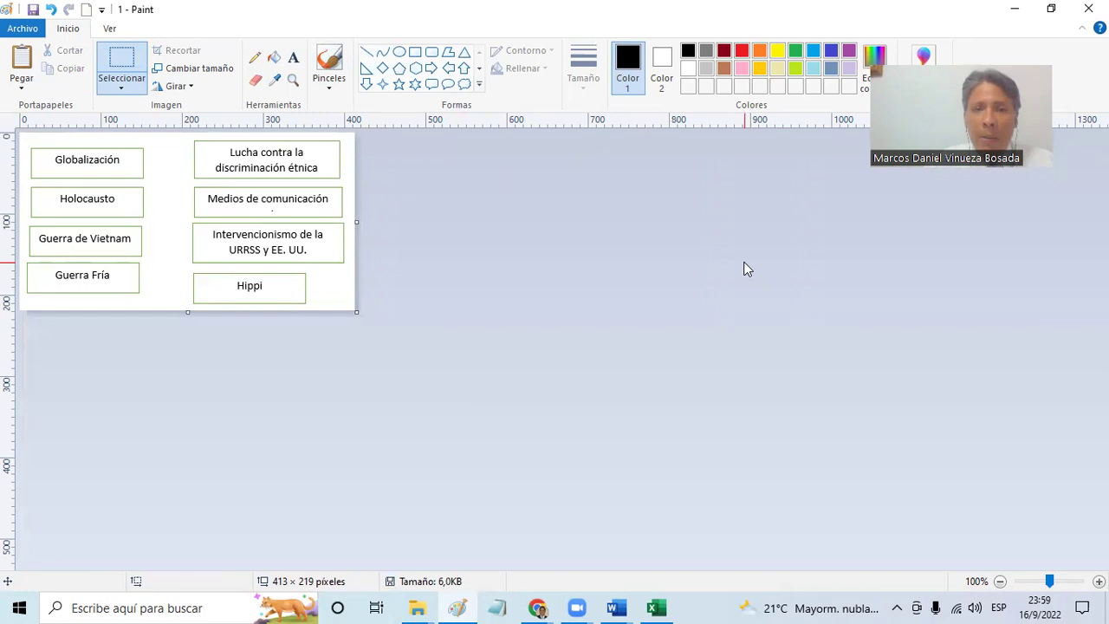
Switch to the Forms quiz and add a choice question after question 5
{"action": "key", "text": "alt+Tab"}
{"action": "key", "text": "alt+Tab"}
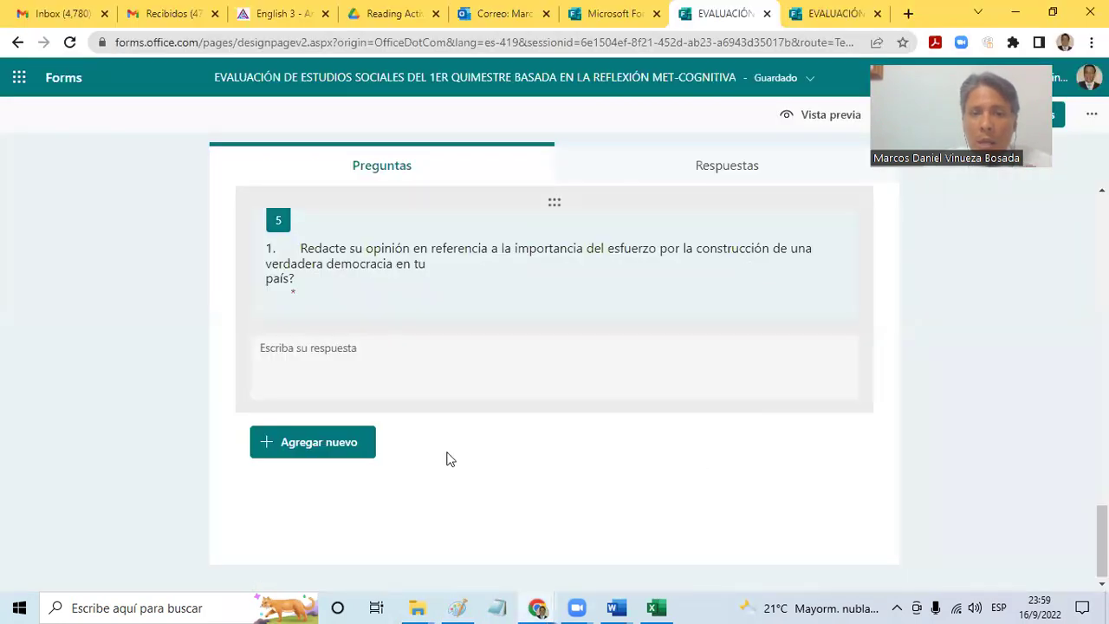
{"action": "left_click", "coordinate": [334, 450]}
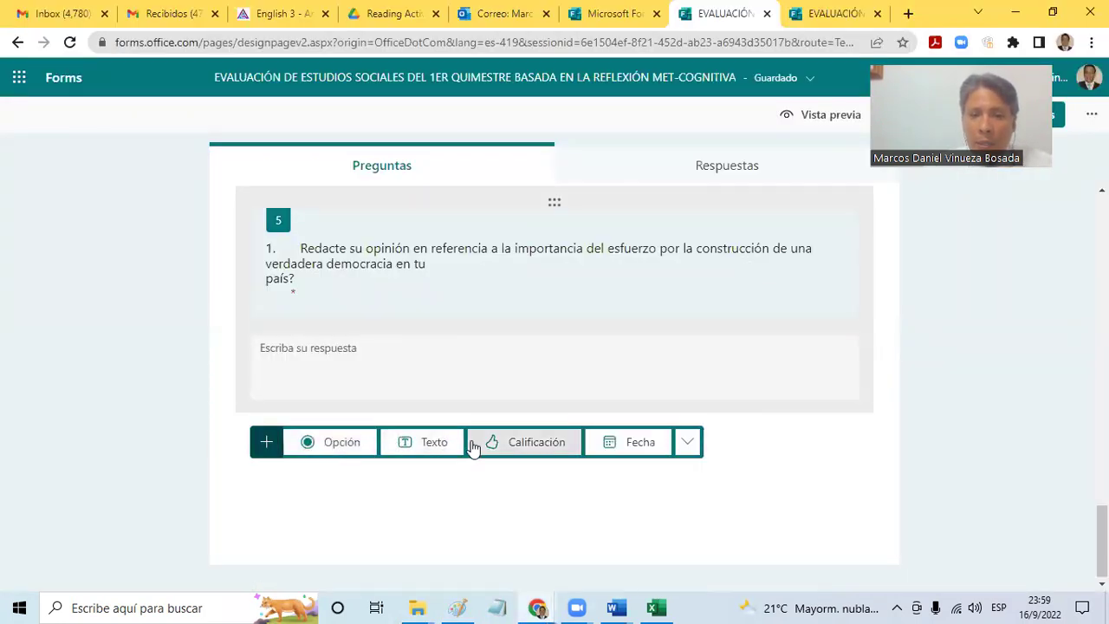
{"action": "left_click", "coordinate": [352, 446]}
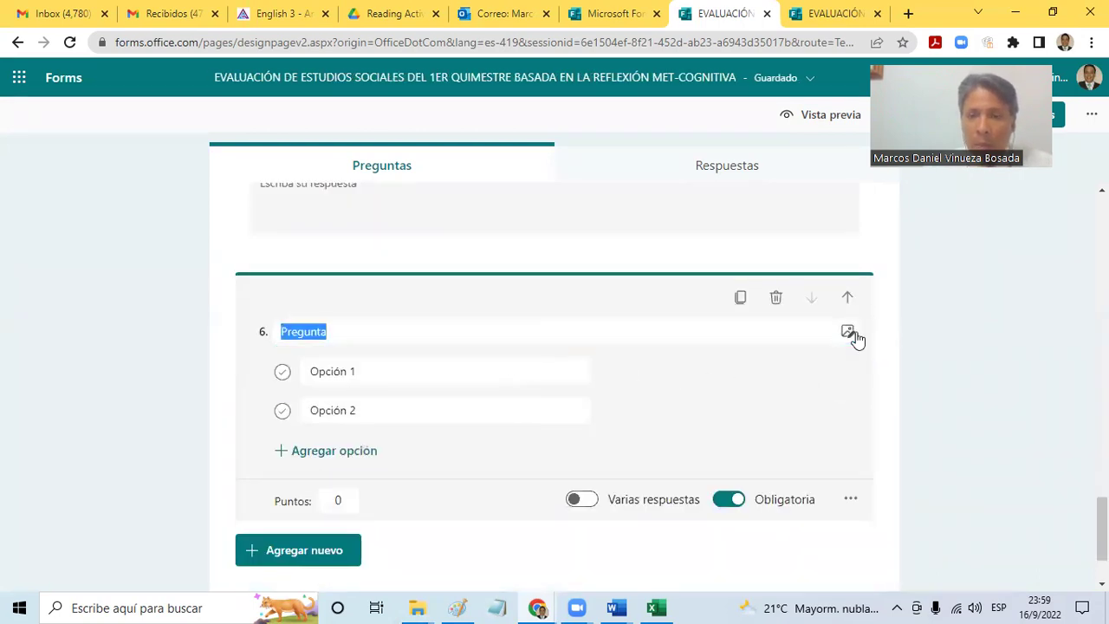
Upload image 1 from the Prueba folder as question 6's picture
{"action": "left_click", "coordinate": [849, 331]}
{"action": "left_click", "coordinate": [920, 213]}
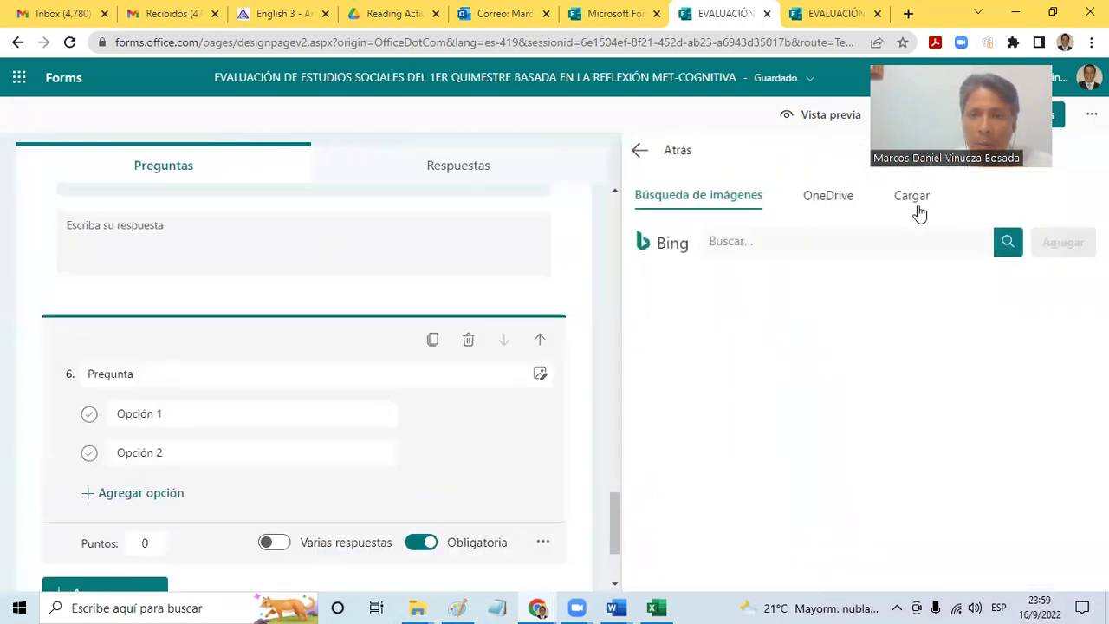
{"action": "left_click", "coordinate": [916, 206]}
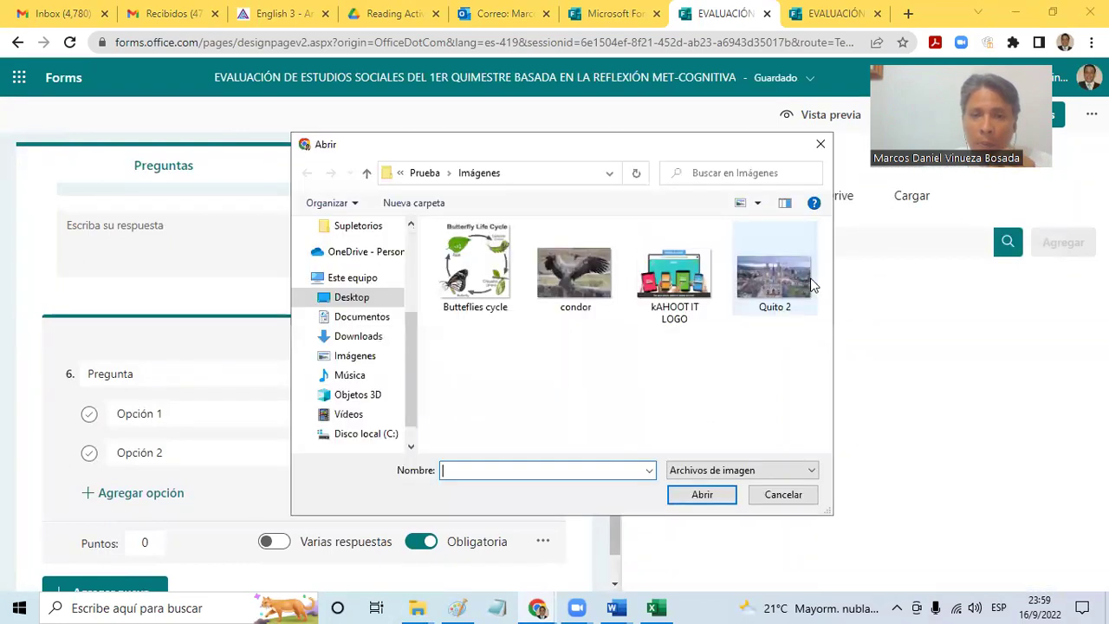
{"action": "left_click", "coordinate": [425, 173]}
{"action": "left_click", "coordinate": [561, 287]}
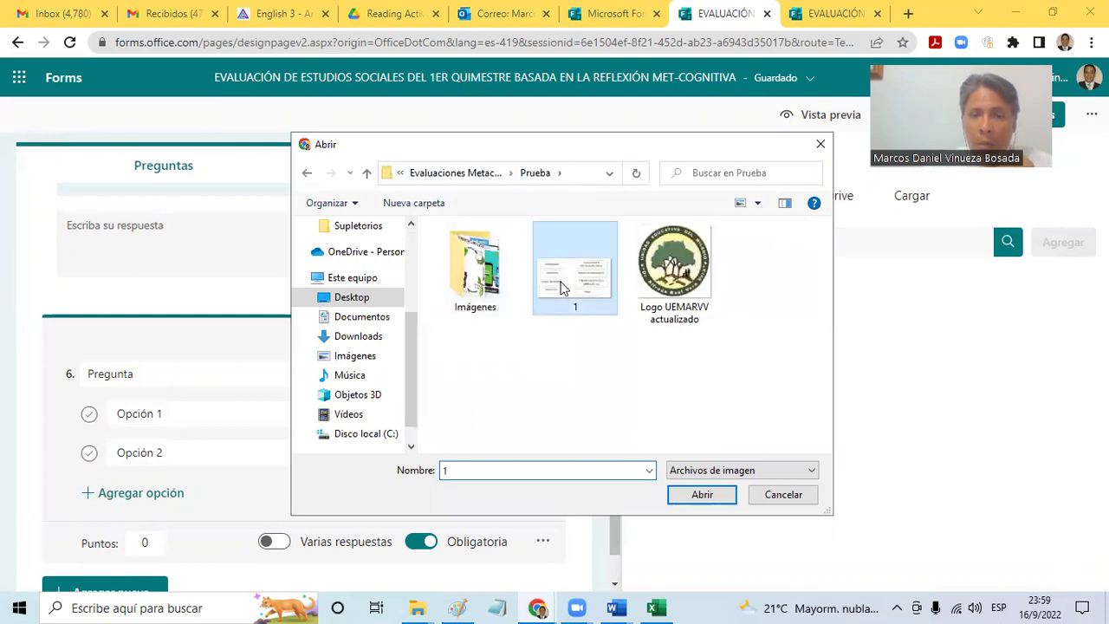
{"action": "double_click", "coordinate": [560, 286]}
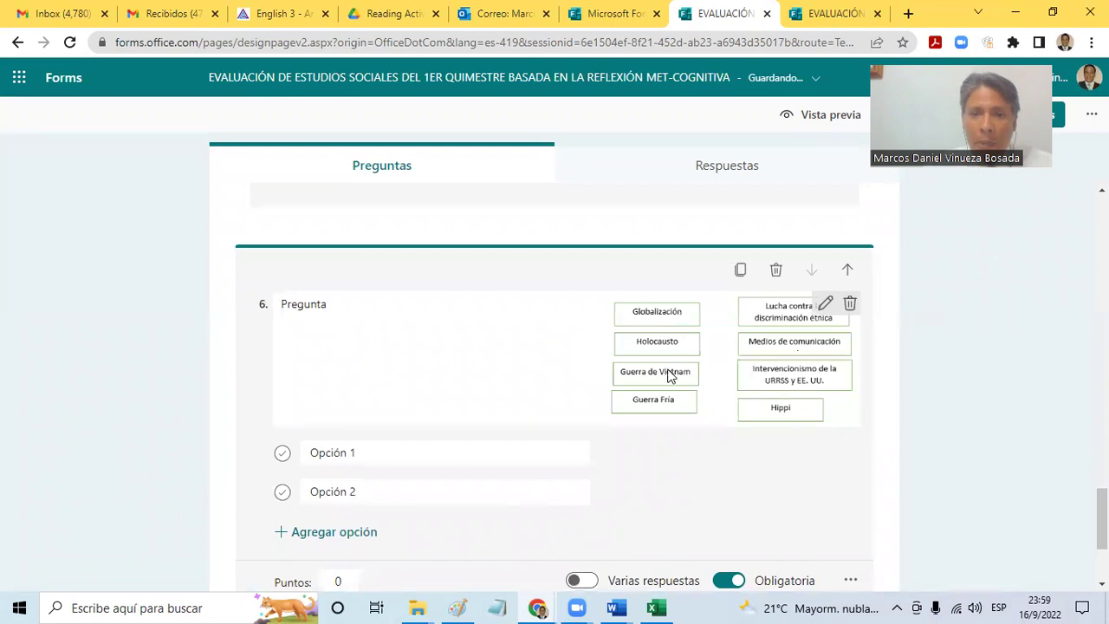
Switch to the Word document and copy item 2's instruction text, leaving out the "(1 punto)" mark
{"action": "key", "text": "alt+Tab"}
{"action": "key", "text": "Escape"}
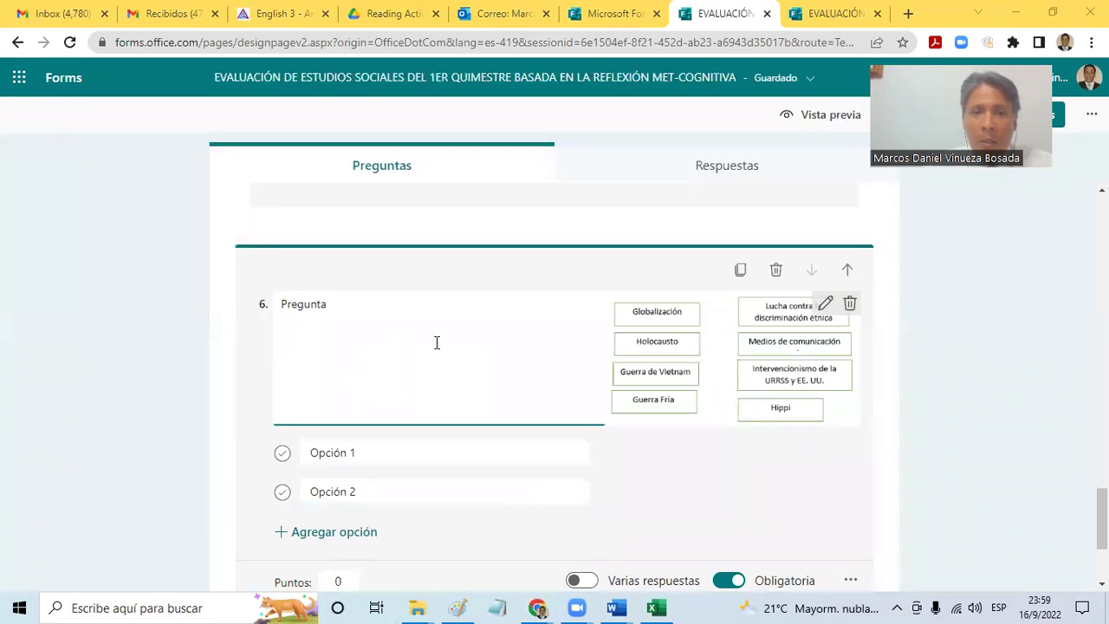
{"action": "key", "text": "alt+Tab"}
{"action": "key", "text": "Tab"}
{"action": "key", "text": "Tab"}
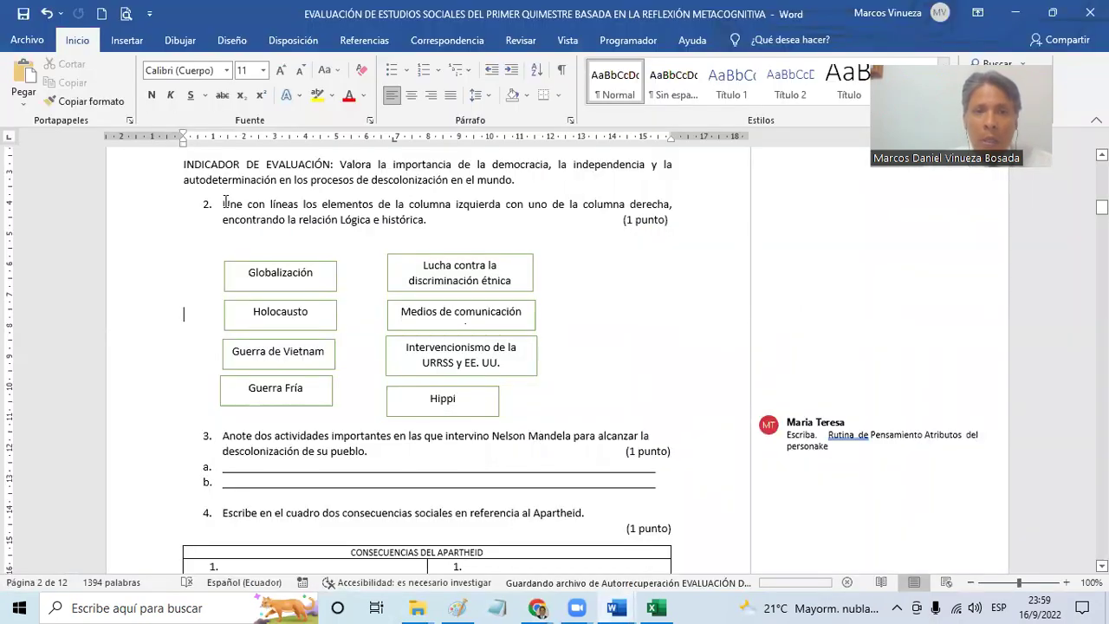
{"action": "left_click", "coordinate": [223, 204]}
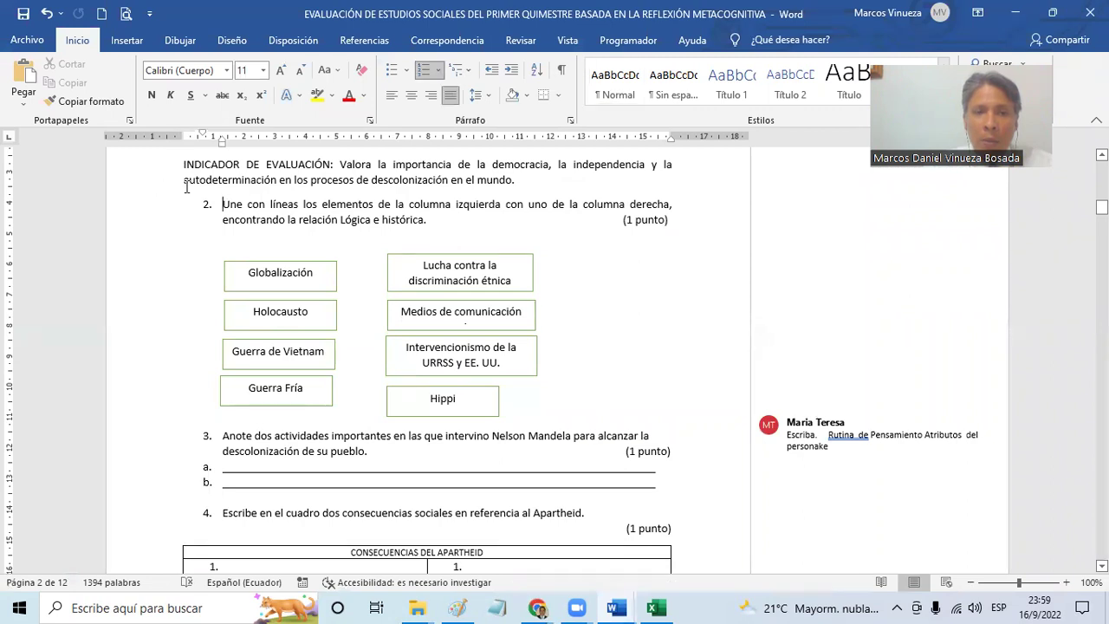
{"action": "left_click_drag", "start_coordinate": [223, 204], "coordinate": [447, 223]}
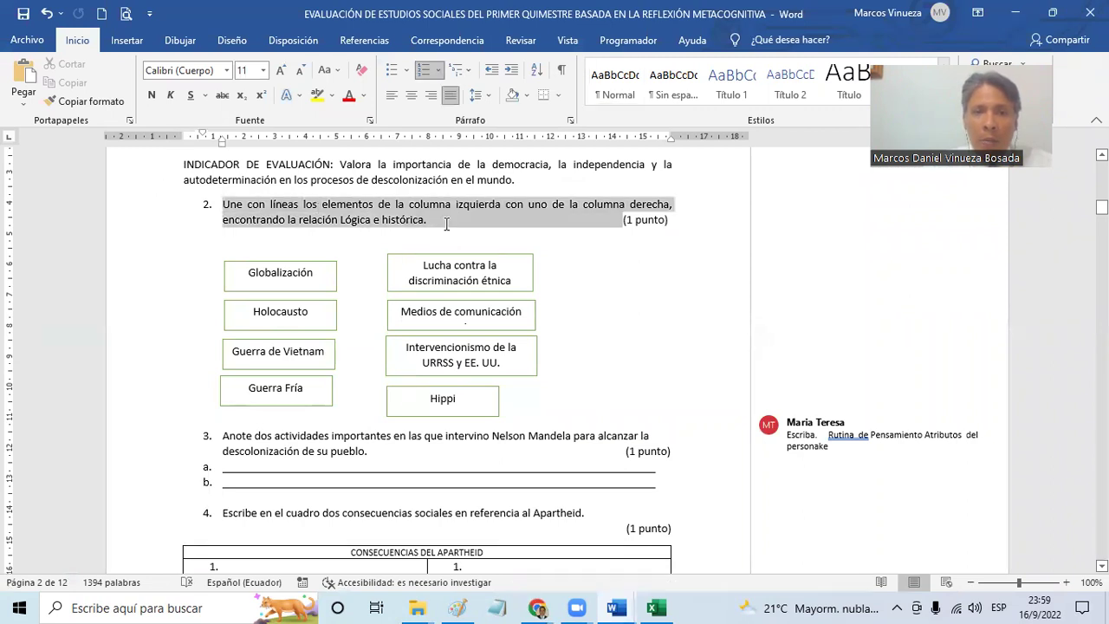
{"action": "key", "text": "ctrl+c"}
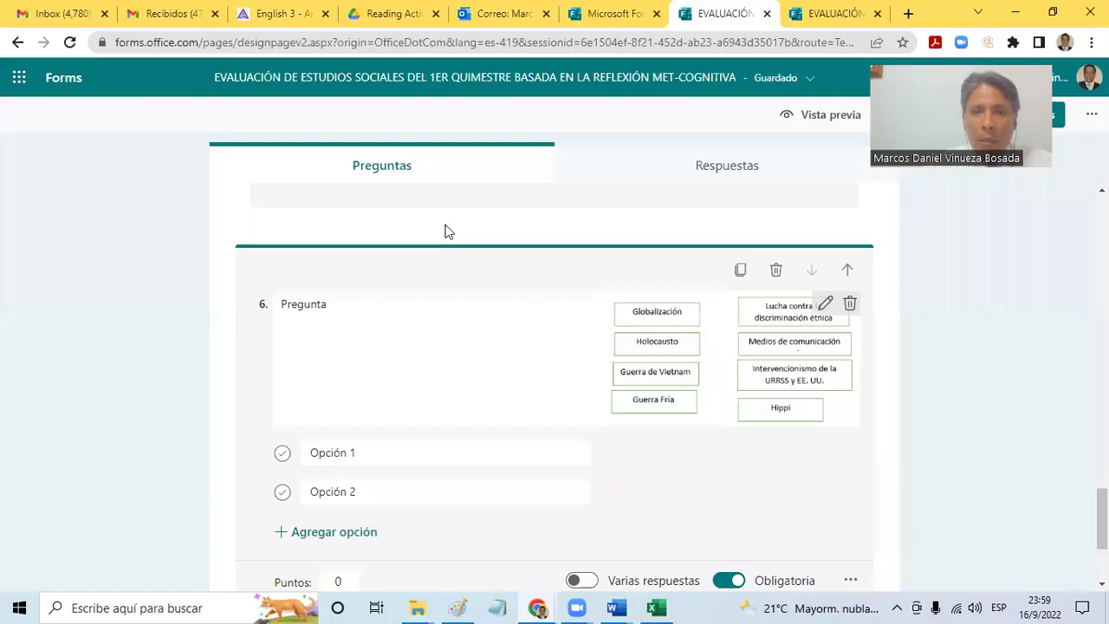
Return to the Forms quiz and replace question 6's placeholder title with the copied instruction text
{"action": "key", "text": "alt+Tab"}
{"action": "left_click", "coordinate": [430, 312]}
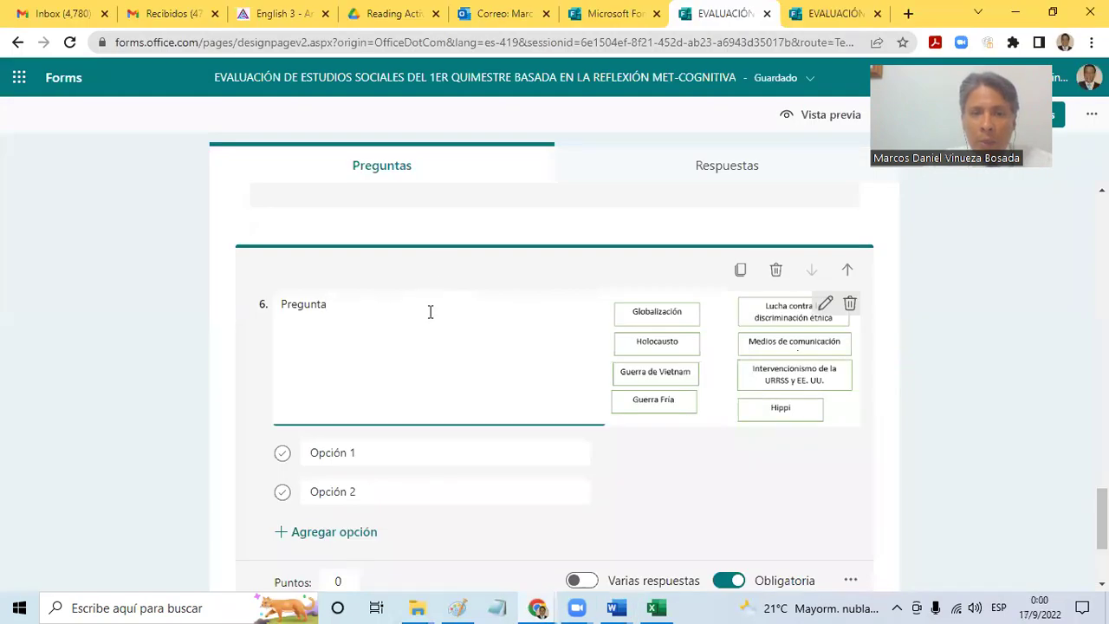
{"action": "key", "text": "BackSpace"}
{"action": "key", "text": "BackSpace"}
{"action": "key", "text": "BackSpace"}
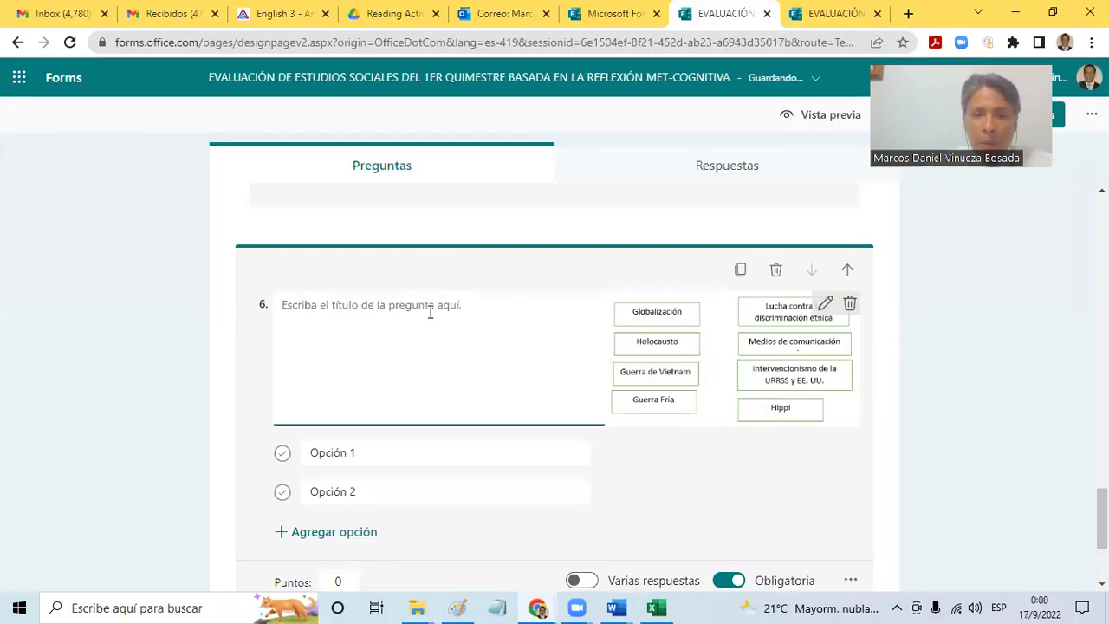
{"action": "key", "text": "ctrl+v"}
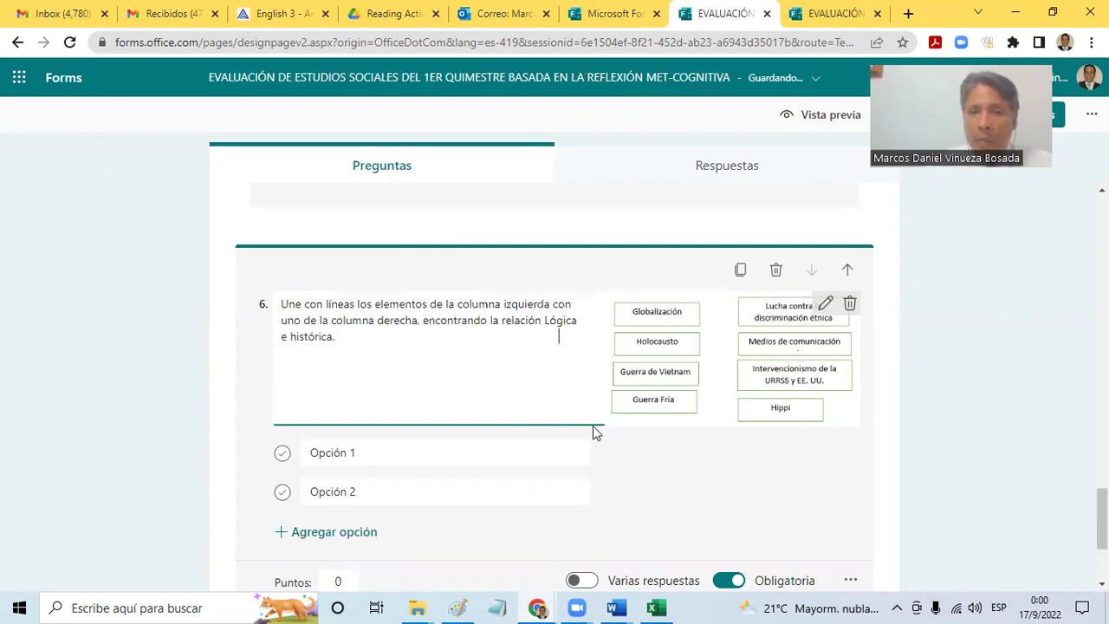
Review item 1.2 and its lettered answer combinations in the Word document, and return to the Forms quiz
{"action": "key", "text": "alt+Tab"}
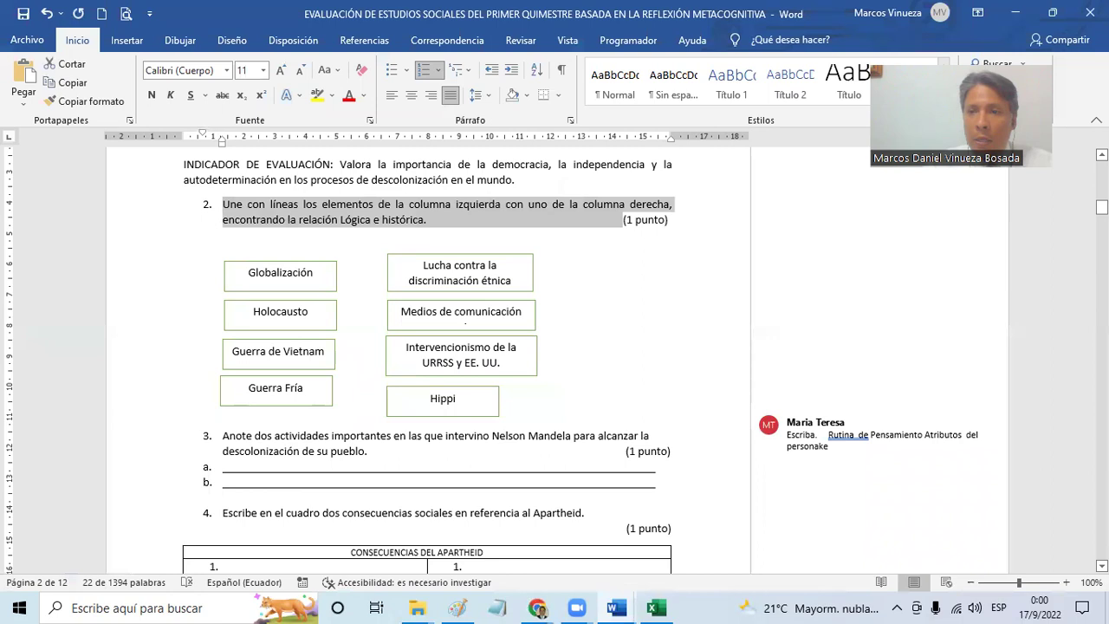
{"action": "mouse_move", "coordinate": [1101, 207]}
{"action": "left_mouse_down"}
{"action": "mouse_move", "coordinate": [1101, 176]}
{"action": "mouse_move", "coordinate": [1101, 186]}
{"action": "left_mouse_up"}
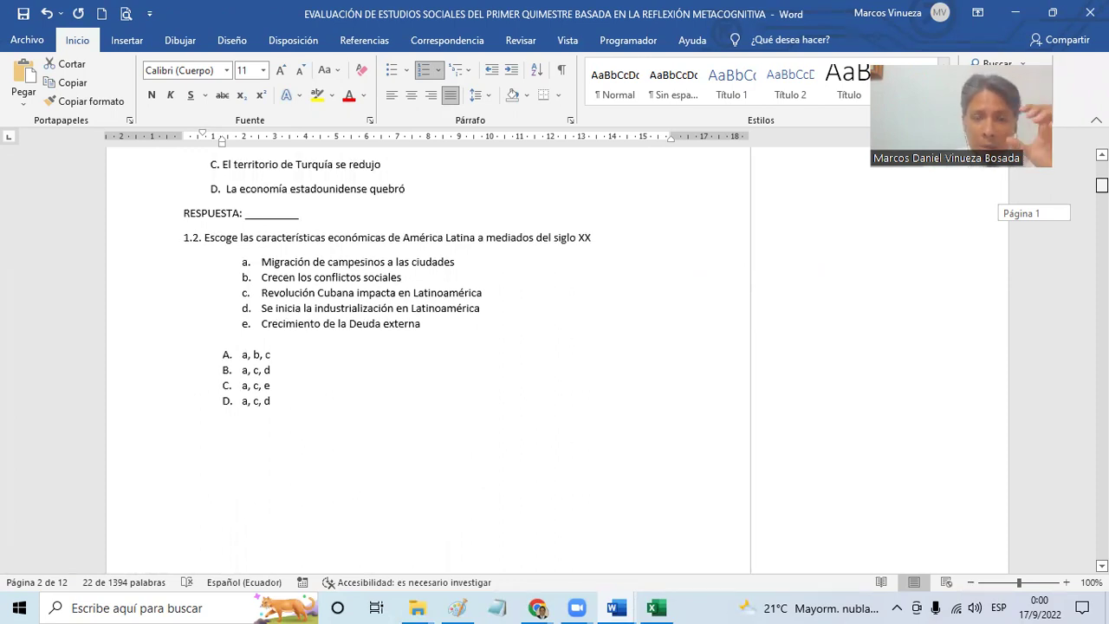
{"action": "left_click_drag", "start_coordinate": [1101, 185], "coordinate": [1101, 187]}
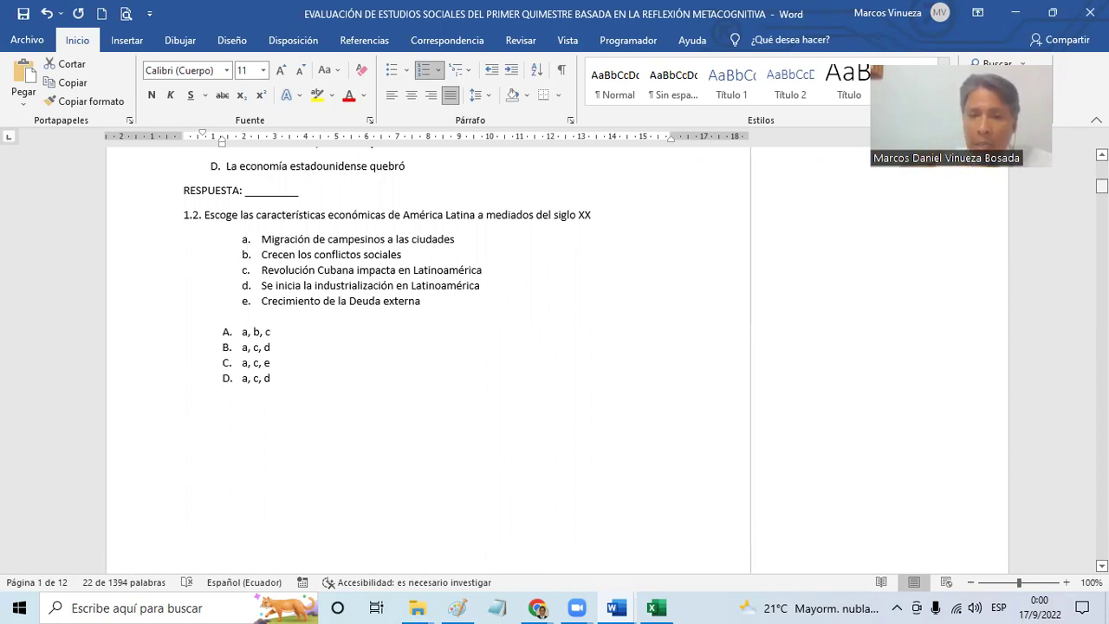
{"action": "key", "text": "alt+Tab"}
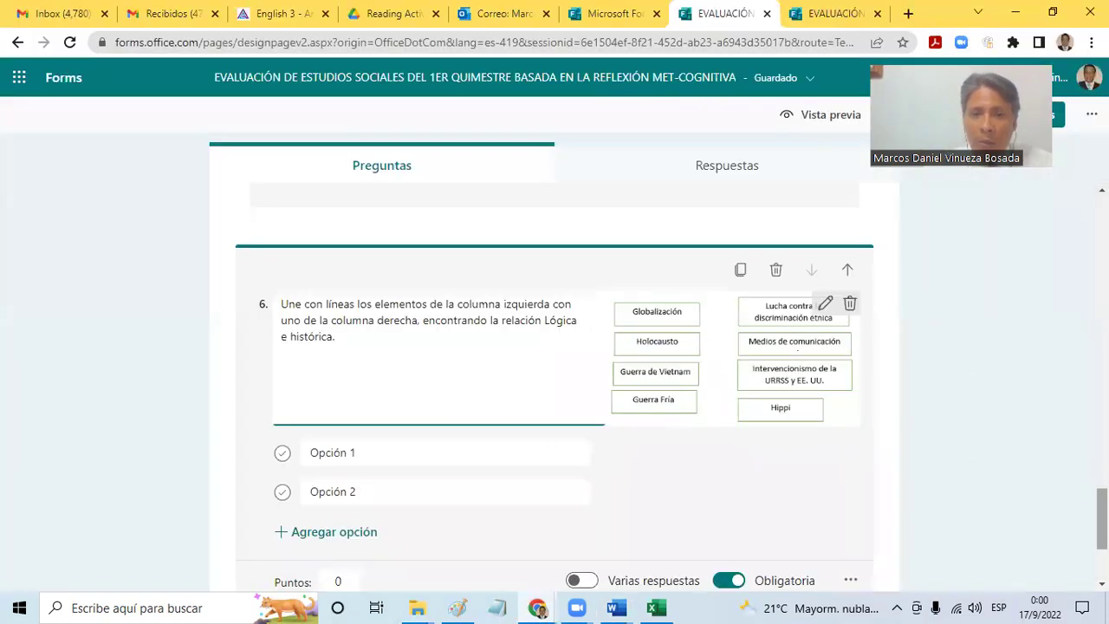
Finish editing question 6 and add a new choice question 7 below it
{"action": "scroll", "coordinate": [1045, 538], "scroll_direction": "down", "scroll_amount": 2}
{"action": "left_click", "coordinate": [1045, 539]}
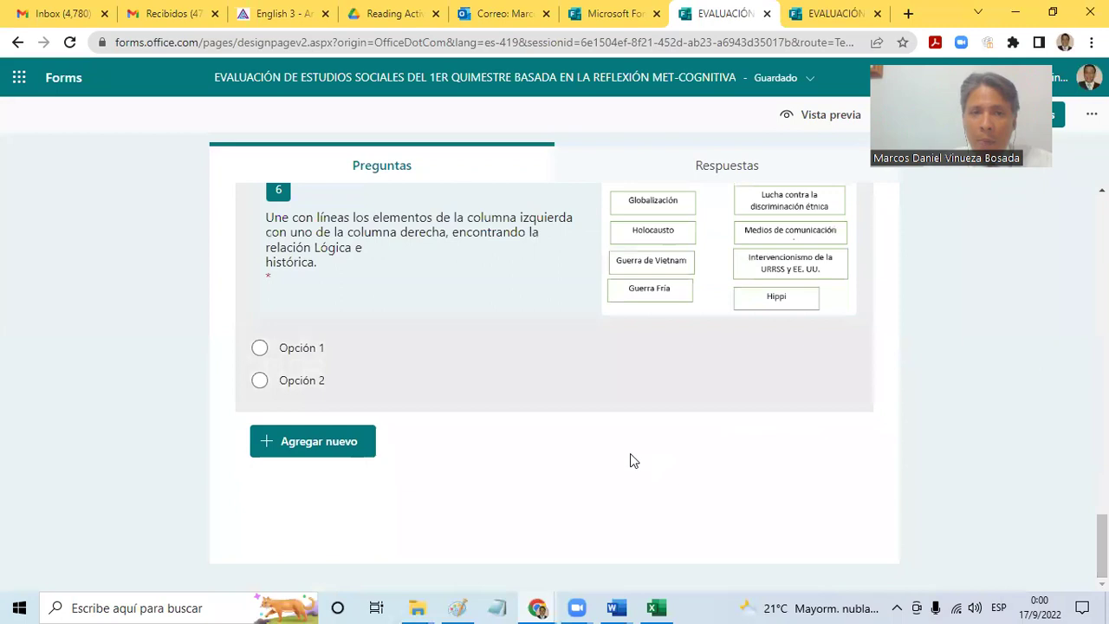
{"action": "left_click", "coordinate": [327, 449]}
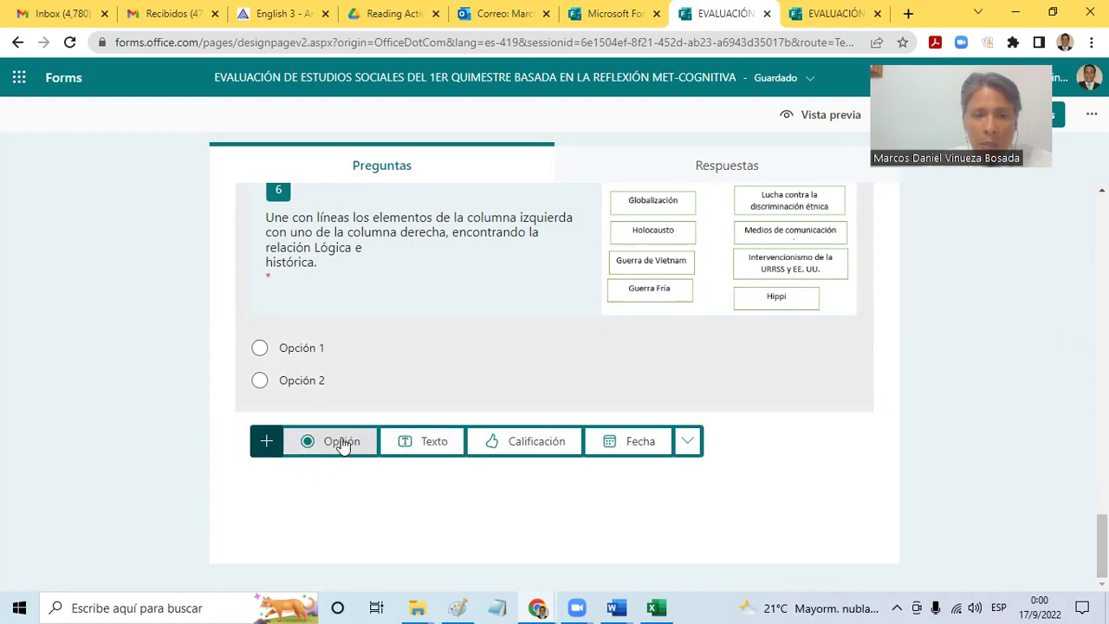
{"action": "left_click", "coordinate": [343, 442]}
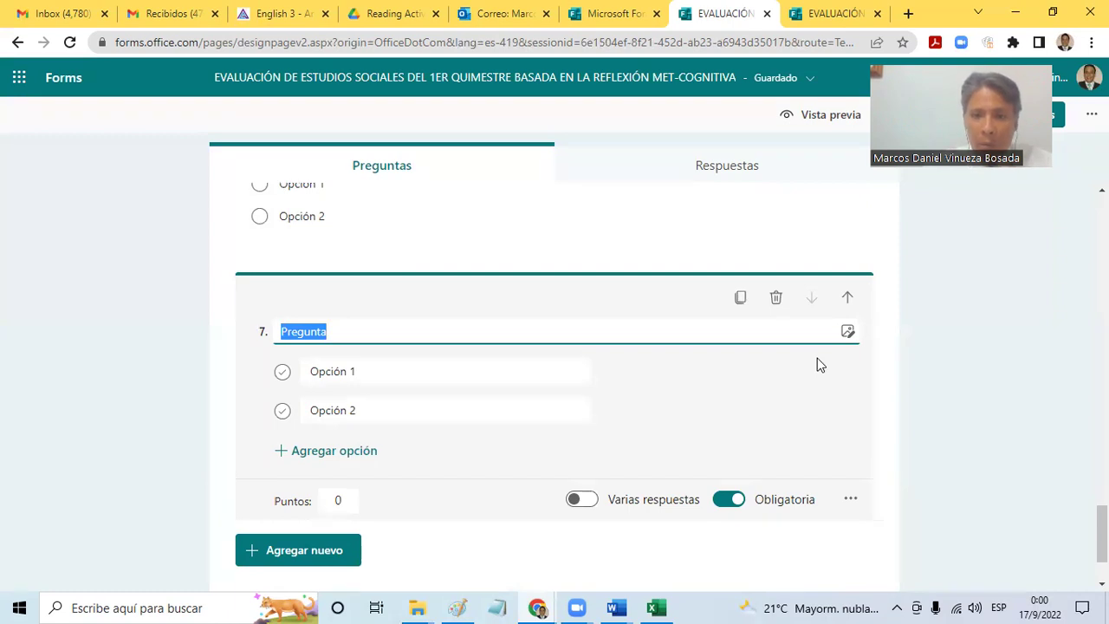
Open youtube.com in a new browser tab, open the Rod Stewart "Have You Ever Seen The Rain" lyrics video, and copy its link
{"action": "left_click", "coordinate": [907, 13]}
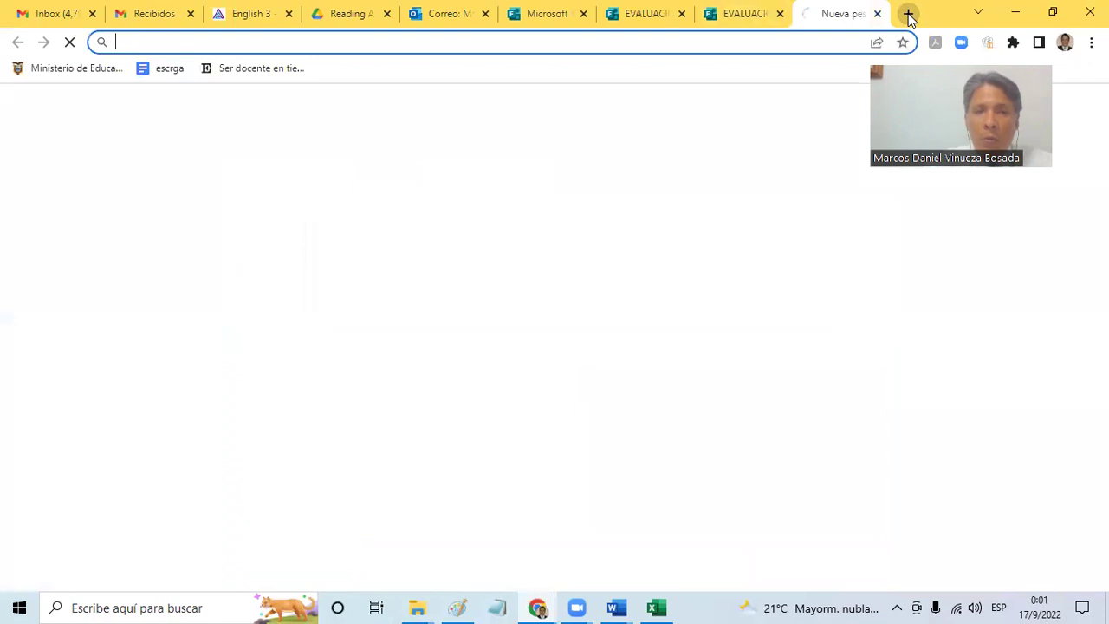
{"action": "type", "text": "youtube.com"}
{"action": "key", "text": "Return"}
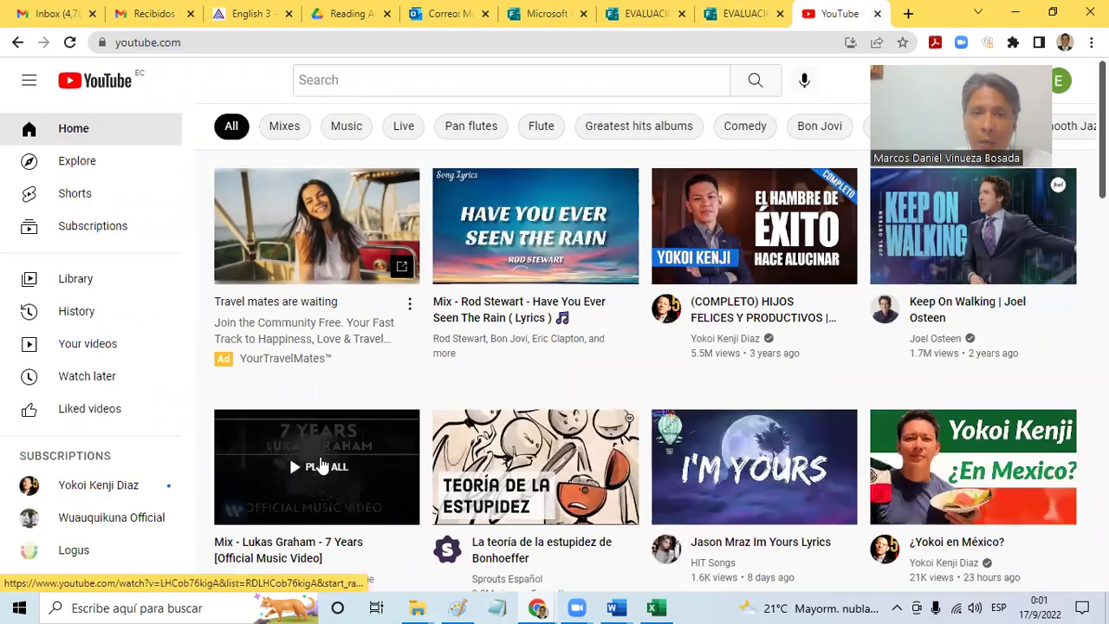
{"action": "left_click", "coordinate": [553, 243]}
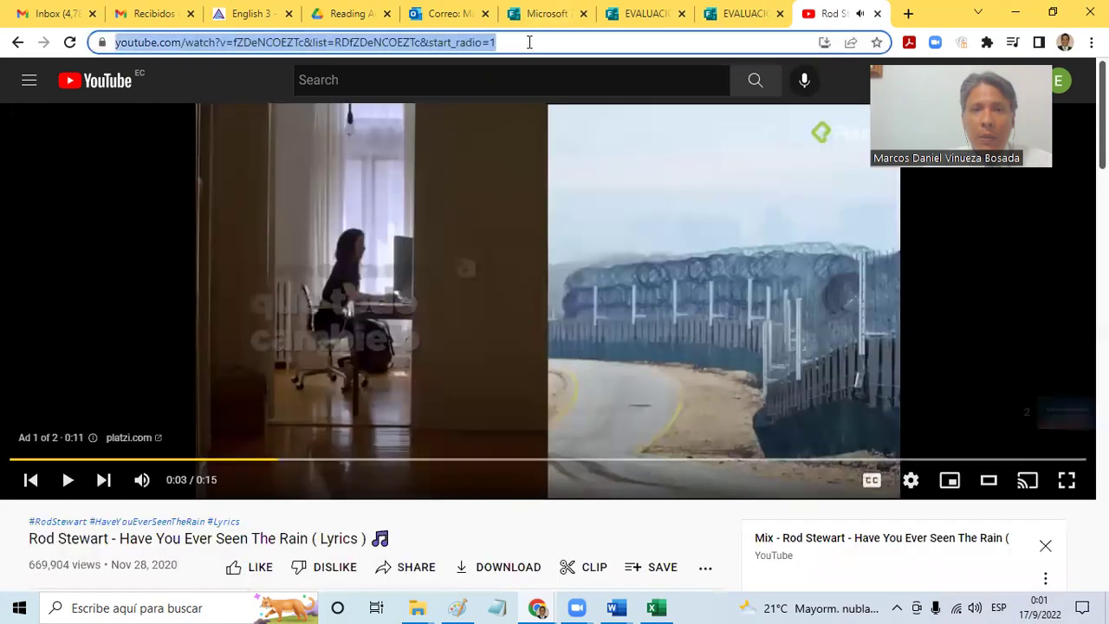
{"action": "left_click", "coordinate": [529, 41]}
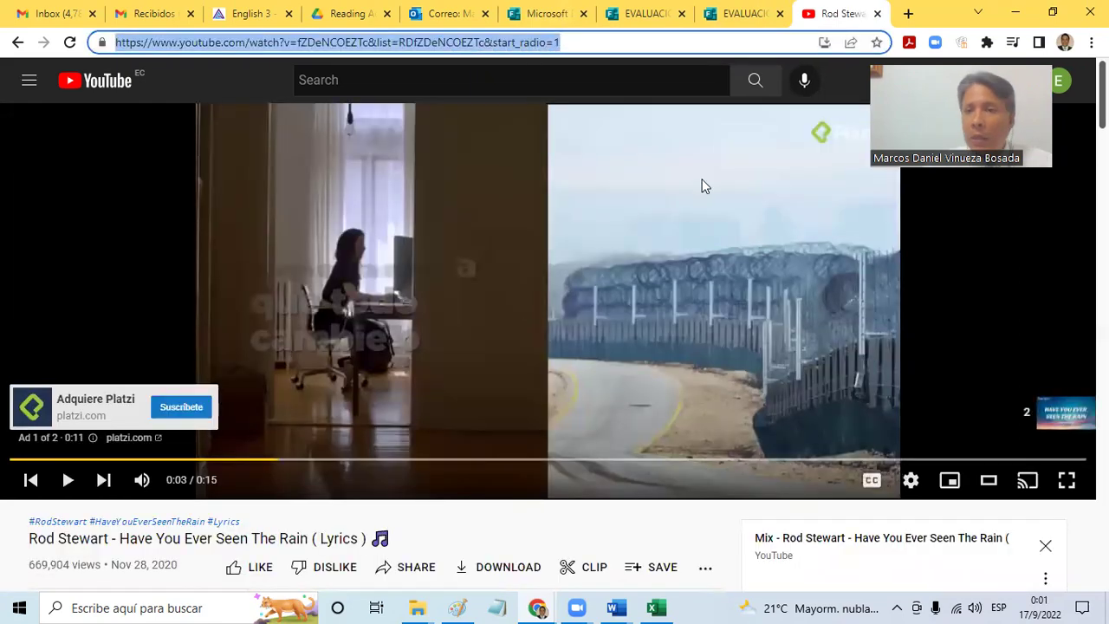
Return to the Forms quiz and title question 7 "Observe el video y seleccione la respuesta correcta:"
{"action": "left_click", "coordinate": [673, 11]}
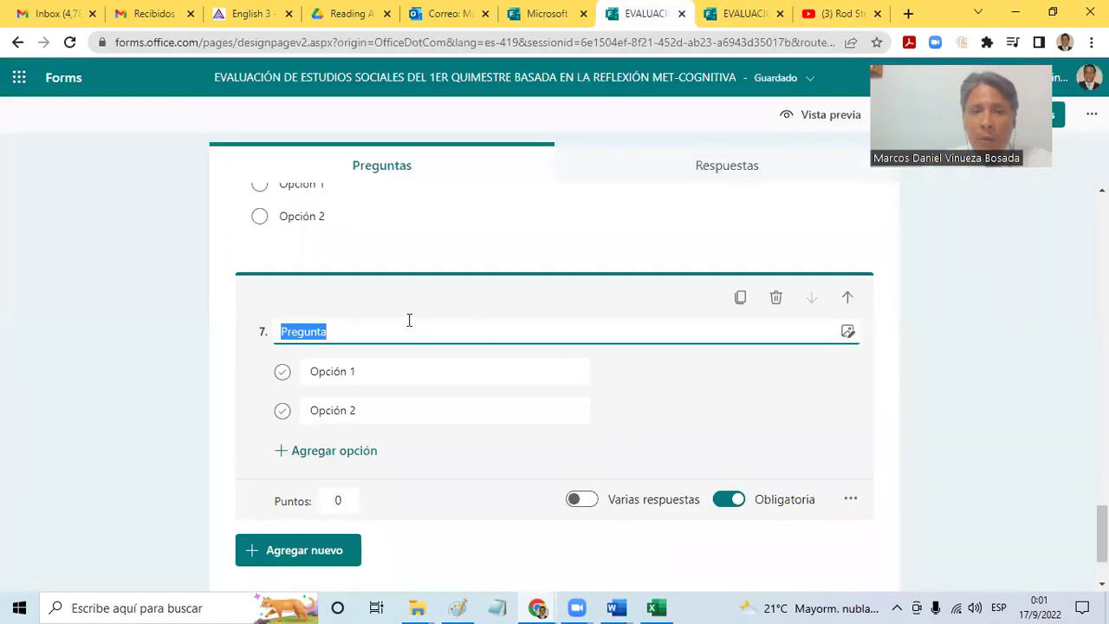
{"action": "type", "text": "Escuhe"}
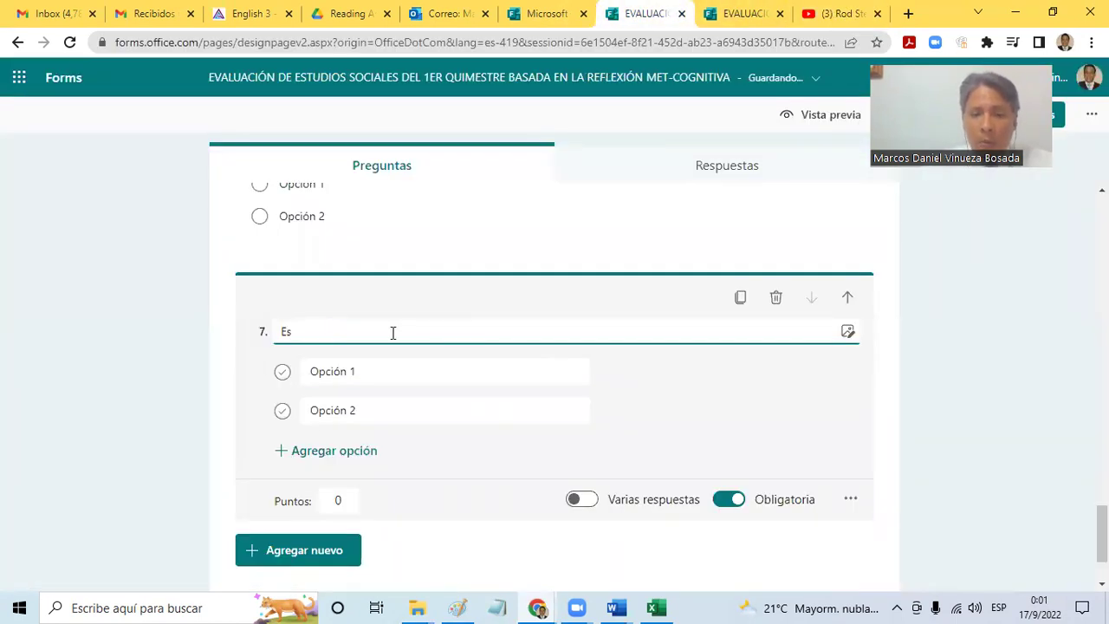
{"action": "key", "text": "BackSpace"}
{"action": "key", "text": "BackSpace"}
{"action": "key", "text": "BackSpace"}
{"action": "key", "text": "BackSpace"}
{"action": "key", "text": "BackSpace"}
{"action": "key", "text": "BackSpace"}
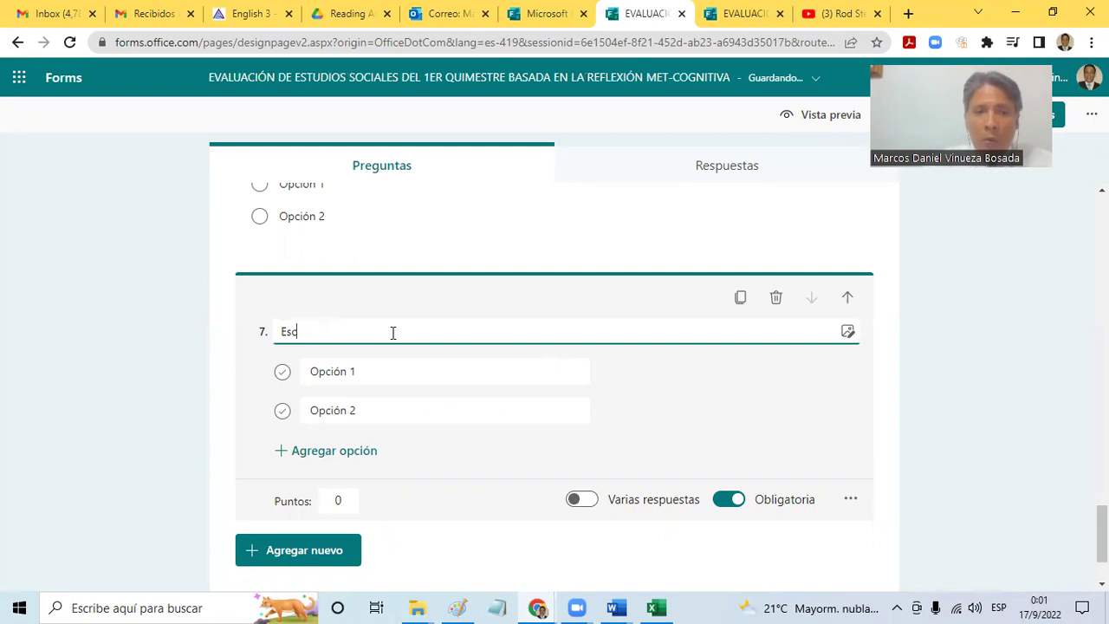
{"action": "type", "text": "Ob"}
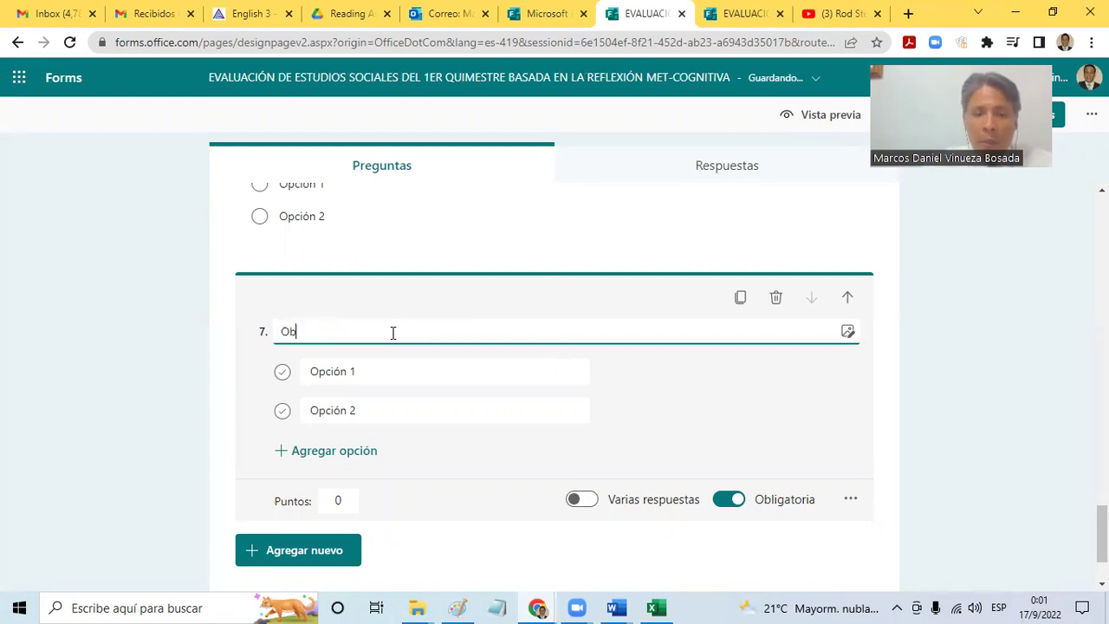
{"action": "type", "text": "serve el v"}
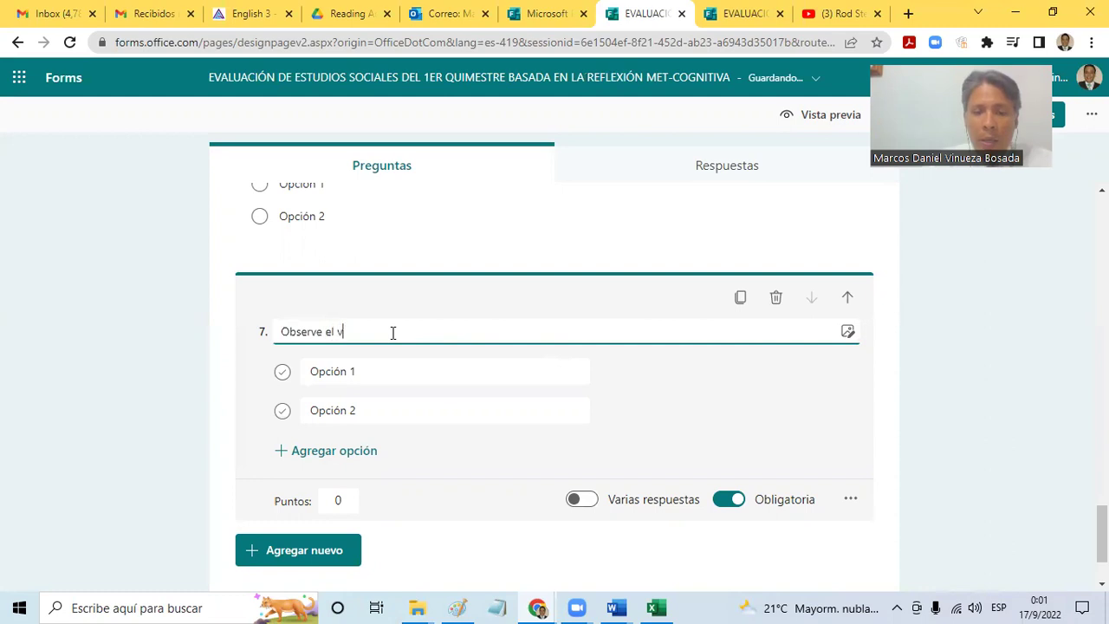
{"action": "type", "text": "ideo y "}
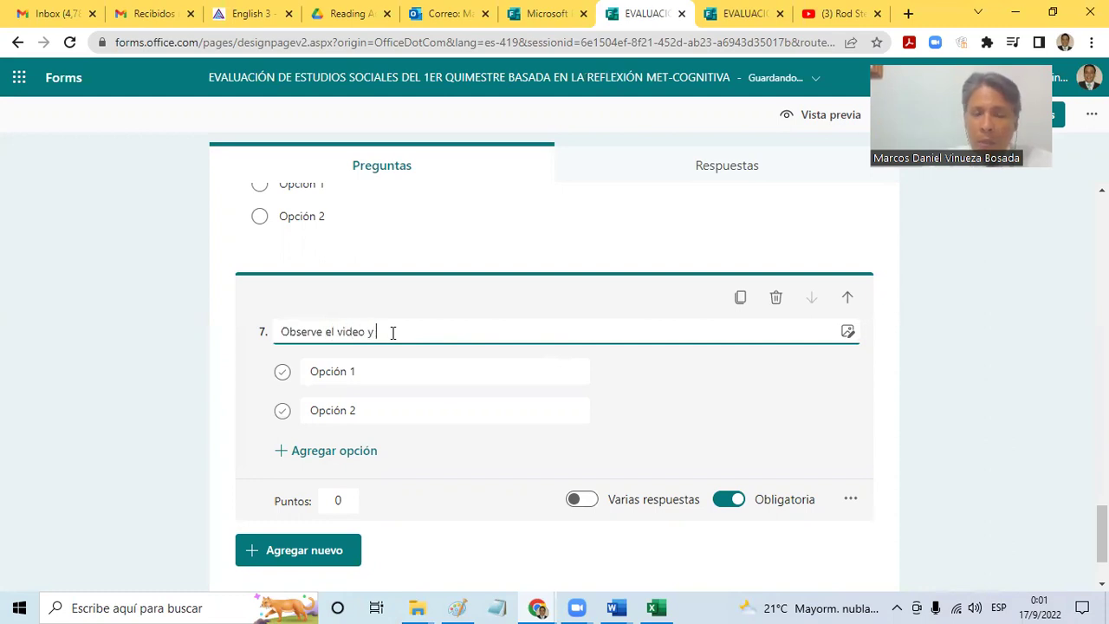
{"action": "type", "text": "dime"}
{"action": "key", "text": "BackSpace"}
{"action": "key", "text": "BackSpace"}
{"action": "key", "text": "BackSpace"}
{"action": "key", "text": "BackSpace"}
{"action": "key", "text": "BackSpace"}
{"action": "type", "text": "sel"}
{"action": "key", "text": "BackSpace"}
{"action": "key", "text": "BackSpace"}
{"action": "type", "text": "eleccione"}
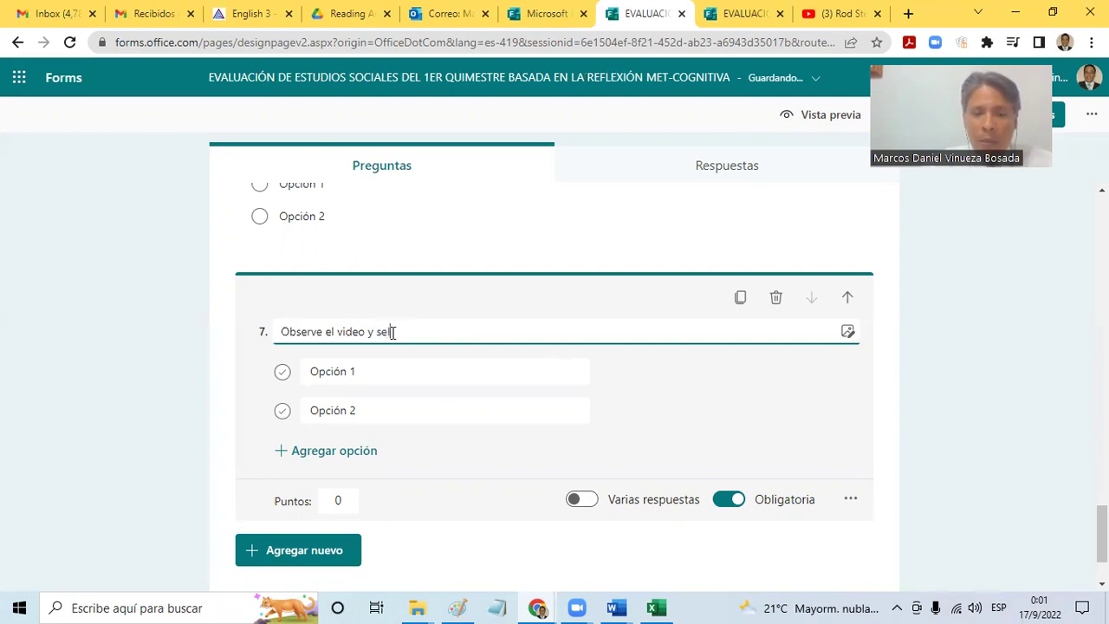
{"action": "type", "text": " la re"}
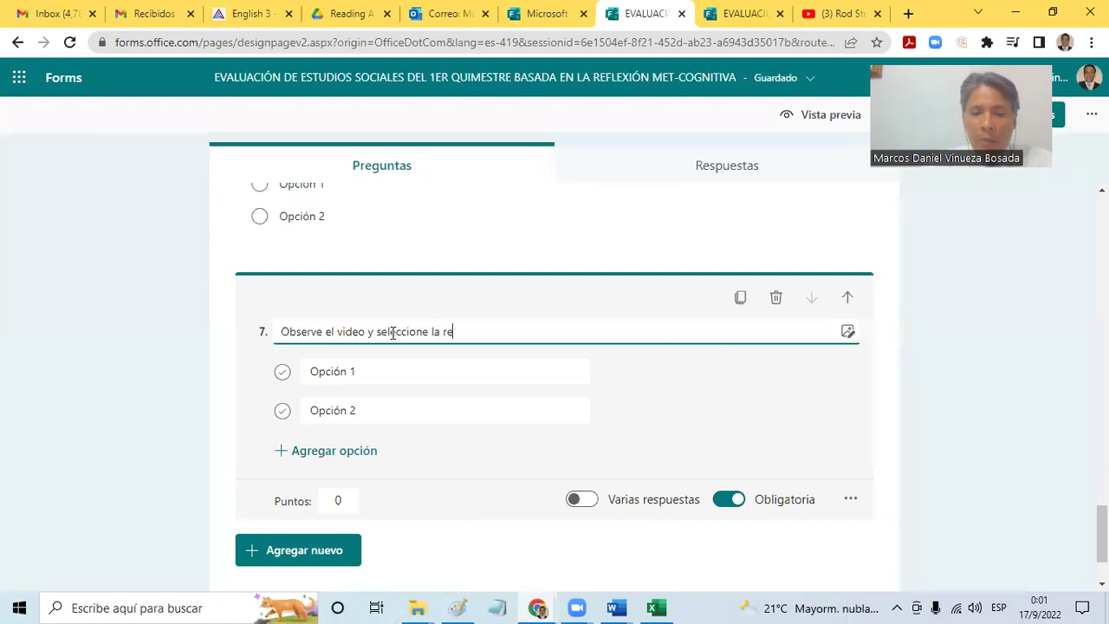
{"action": "type", "text": "spuesta correcta:"}
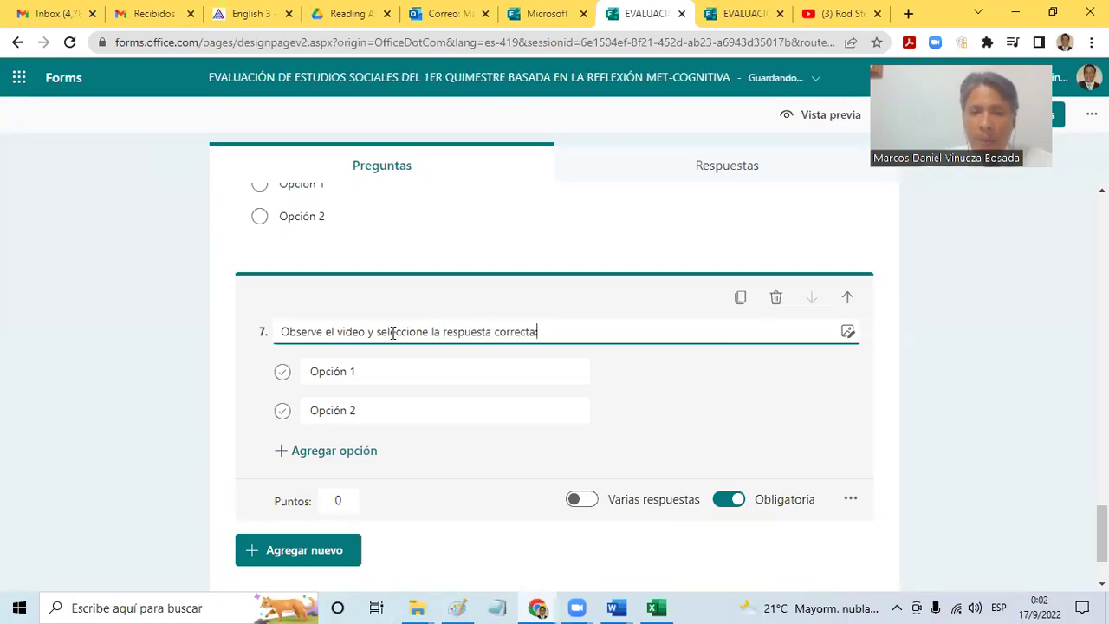
Add a second line to question 7's title reading "Enlace:" followed by the copied YouTube link, and end with a line break
{"action": "key", "text": "Return"}
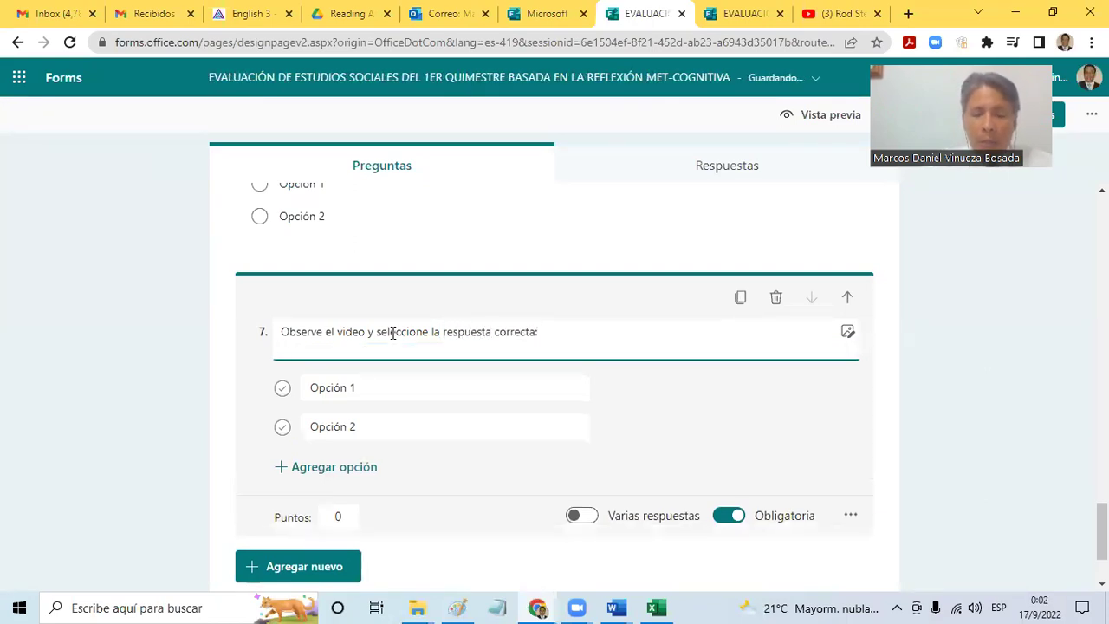
{"action": "type", "text": "Enlance"}
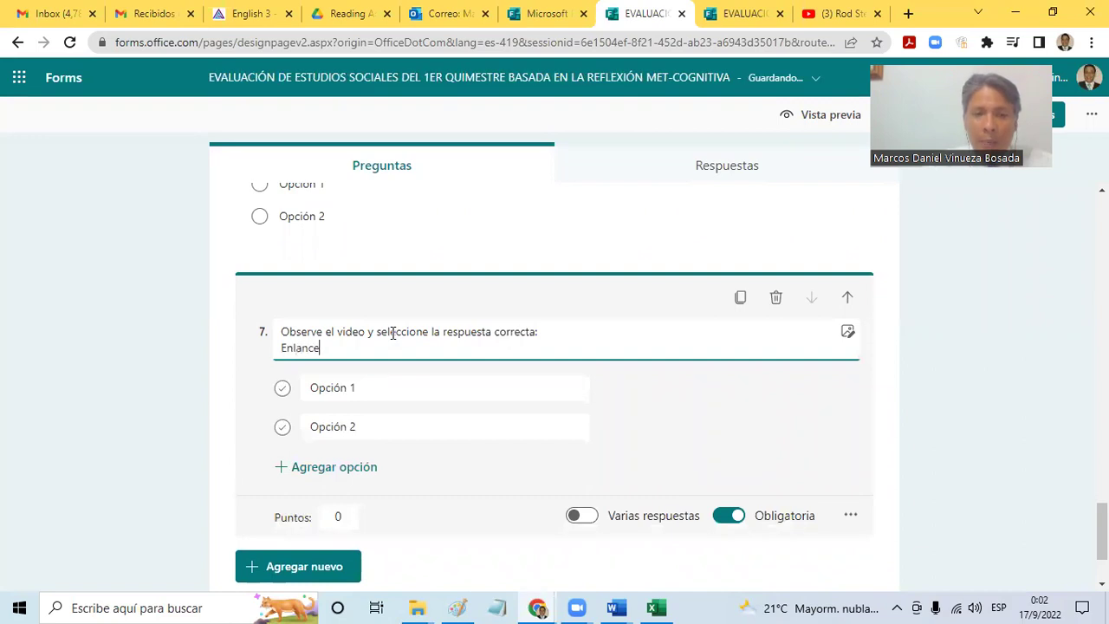
{"action": "key", "text": "BackSpace"}
{"action": "key", "text": "BackSpace"}
{"action": "key", "text": "BackSpace"}
{"action": "type", "text": "ce"}
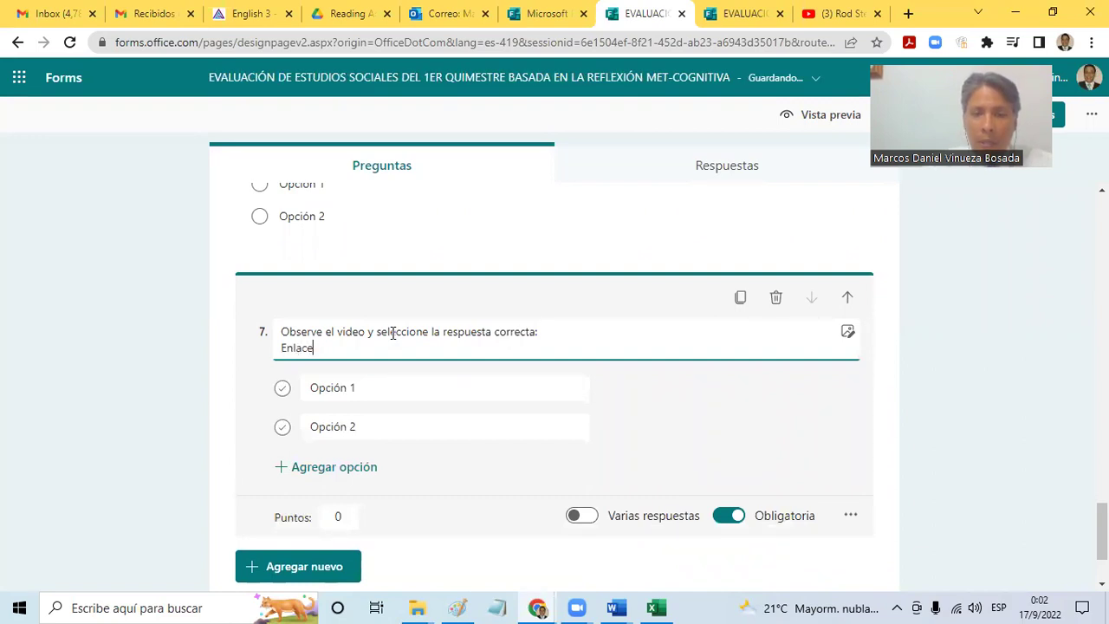
{"action": "type", "text": ":"}
{"action": "type", "text": "https://www.youtube.com/watch?v=fZDeNCOEZTc&list=RDfZDeNCOEZTc&start_radio=1"}
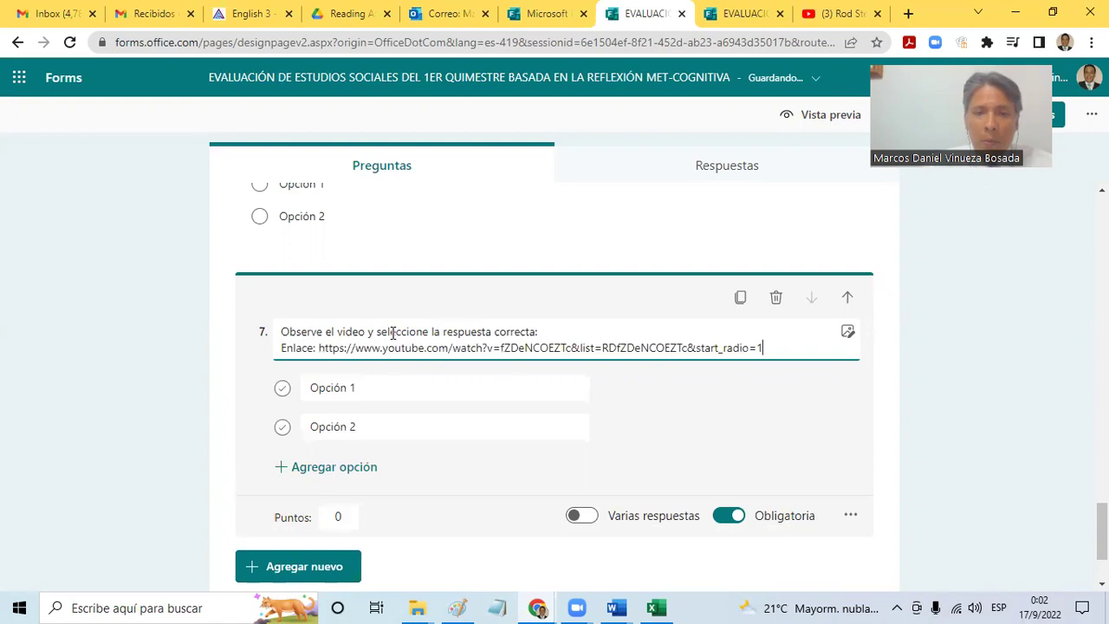
{"action": "key", "text": "Return"}
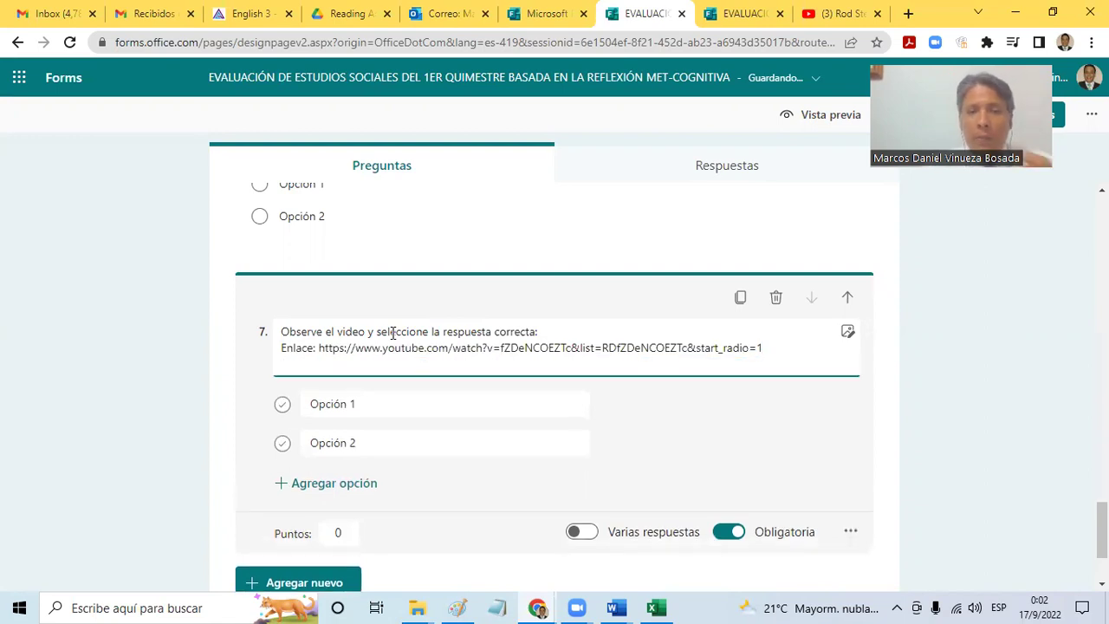
{"action": "left_click", "coordinate": [346, 403]}
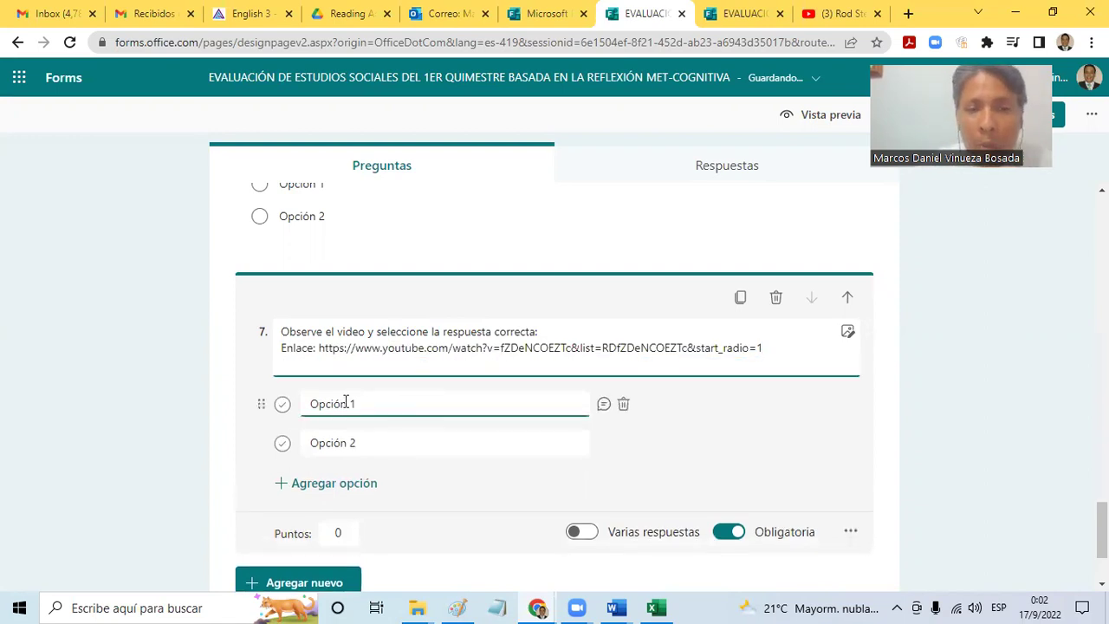
{"action": "left_click", "coordinate": [346, 402]}
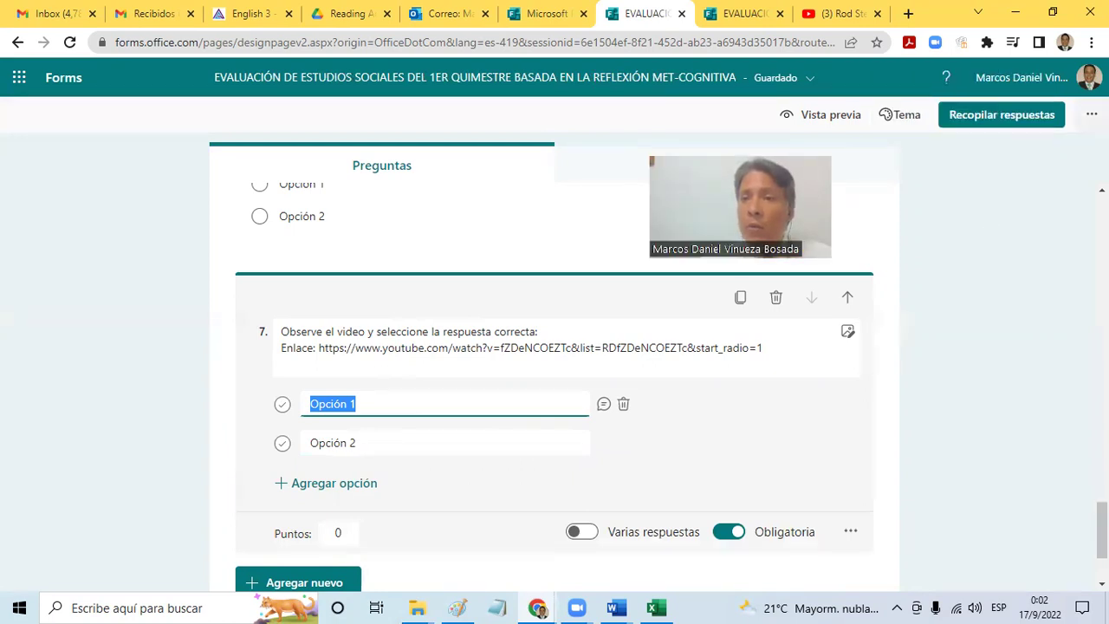
Look over the form's additional options and review the quiz from its header through Section 1 to the start of Section 2
{"action": "left_click", "coordinate": [1091, 114]}
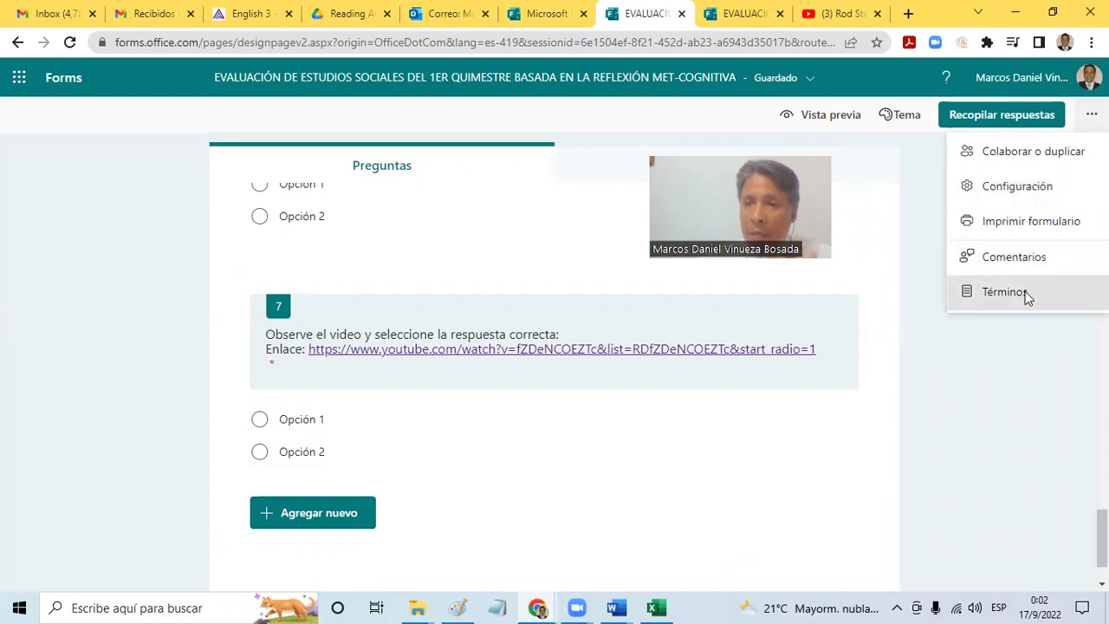
{"action": "left_click", "coordinate": [993, 374]}
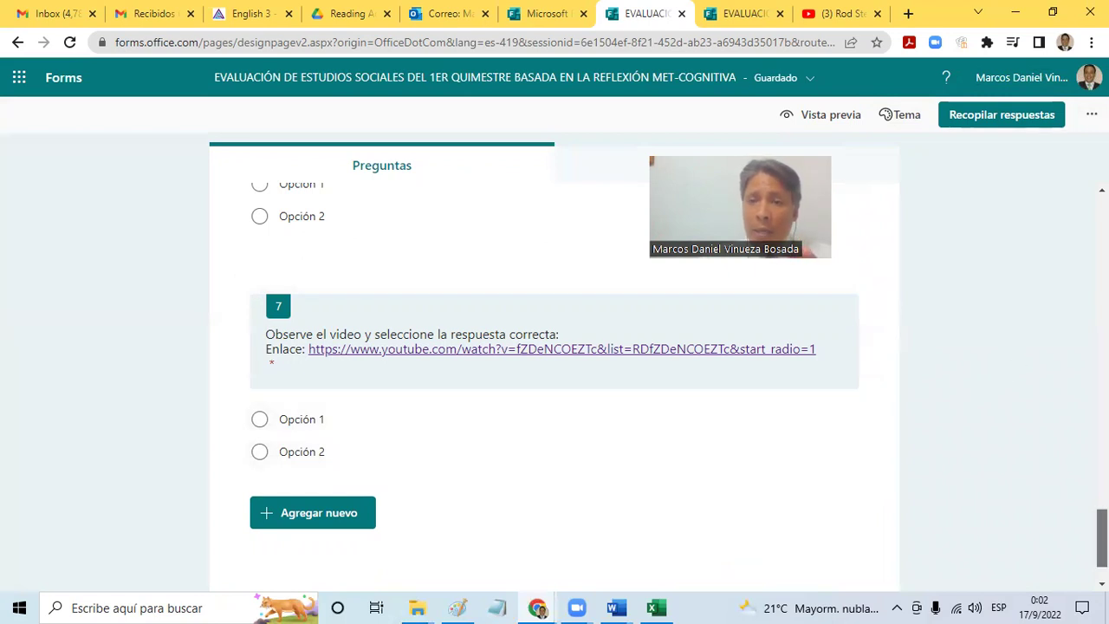
{"action": "scroll", "coordinate": [554, 364], "scroll_direction": "up", "scroll_amount": 5}
{"action": "scroll", "coordinate": [554, 364], "scroll_direction": "up", "scroll_amount": 15}
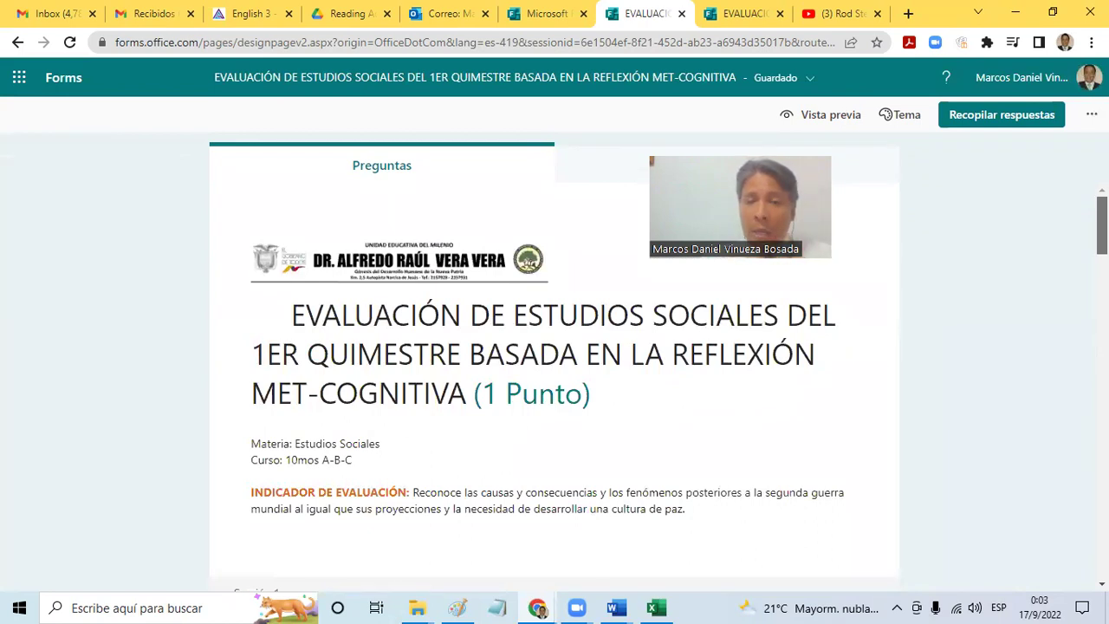
{"action": "scroll", "coordinate": [555, 364], "scroll_direction": "down", "scroll_amount": 5}
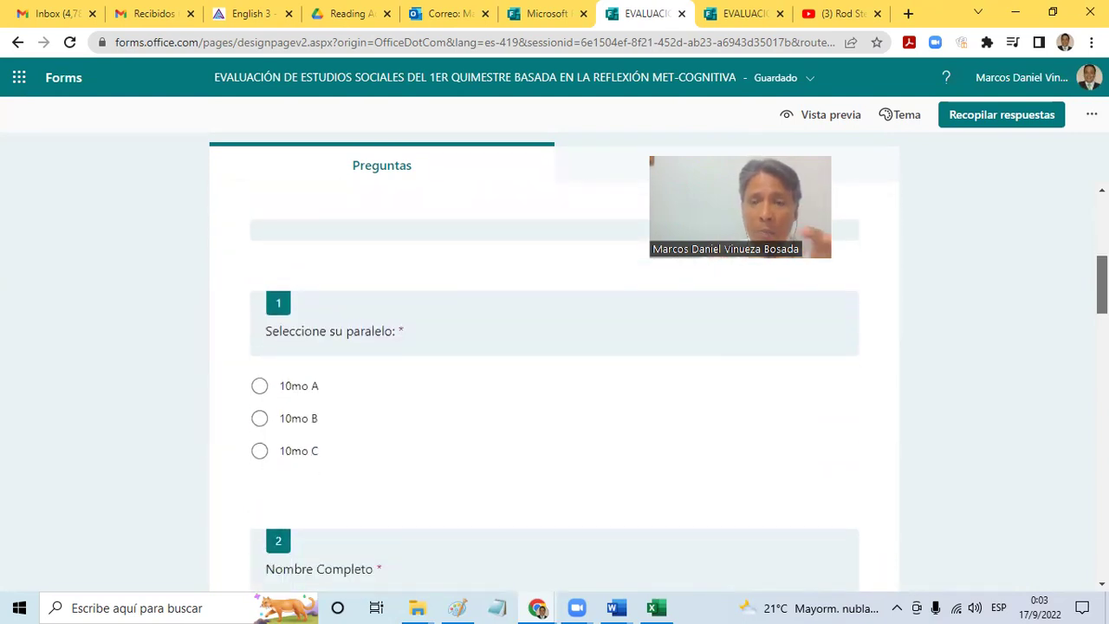
{"action": "scroll", "coordinate": [555, 364], "scroll_direction": "down", "scroll_amount": 2}
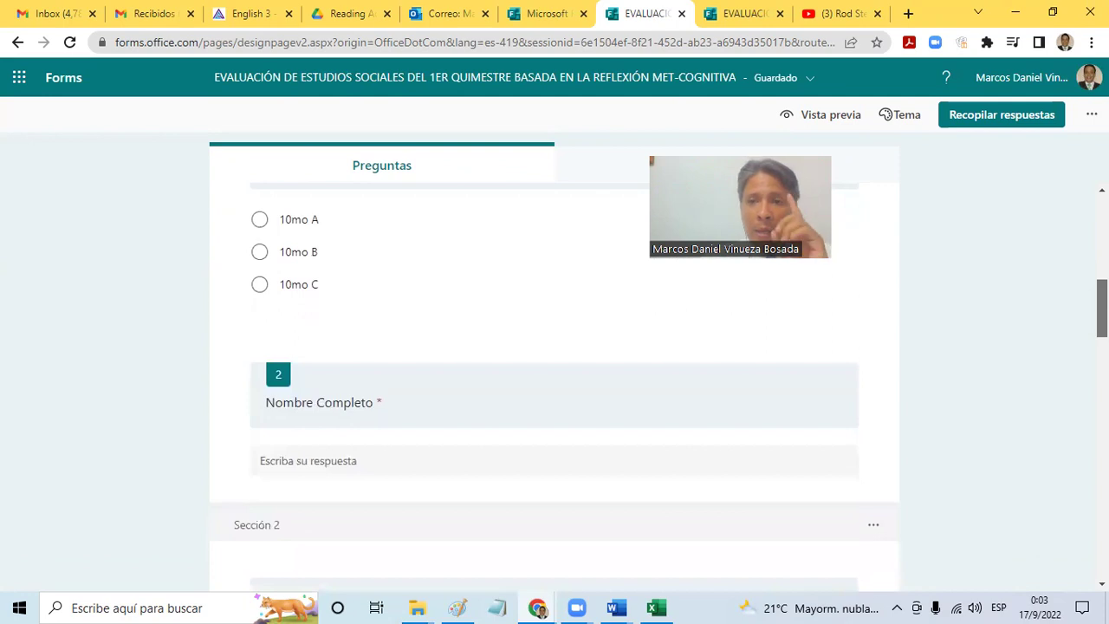
{"action": "scroll", "coordinate": [555, 364], "scroll_direction": "down", "scroll_amount": 2}
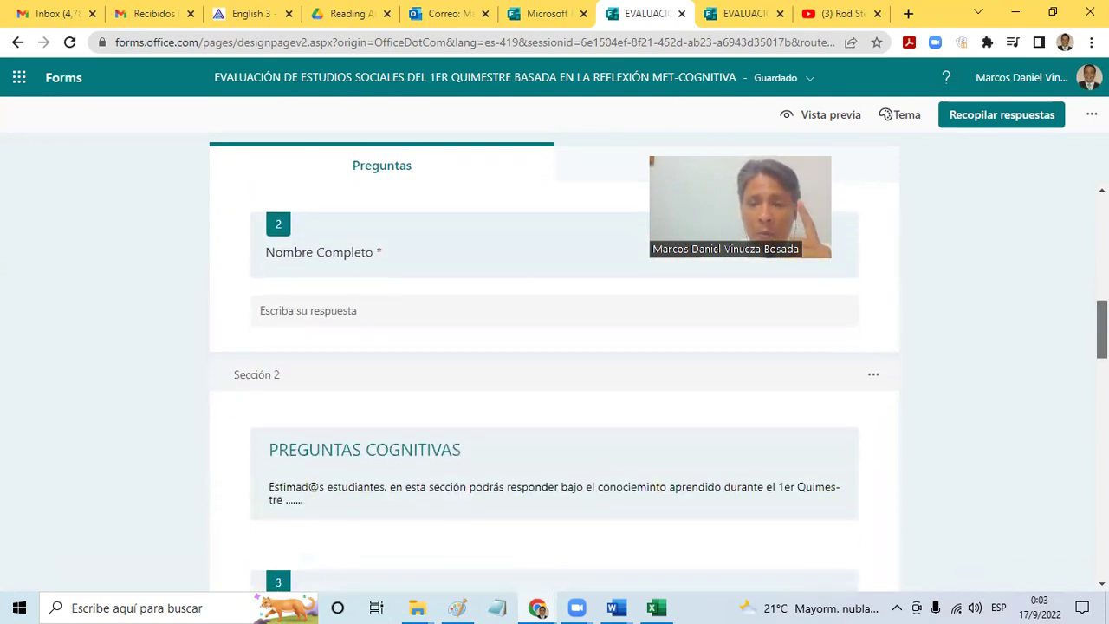